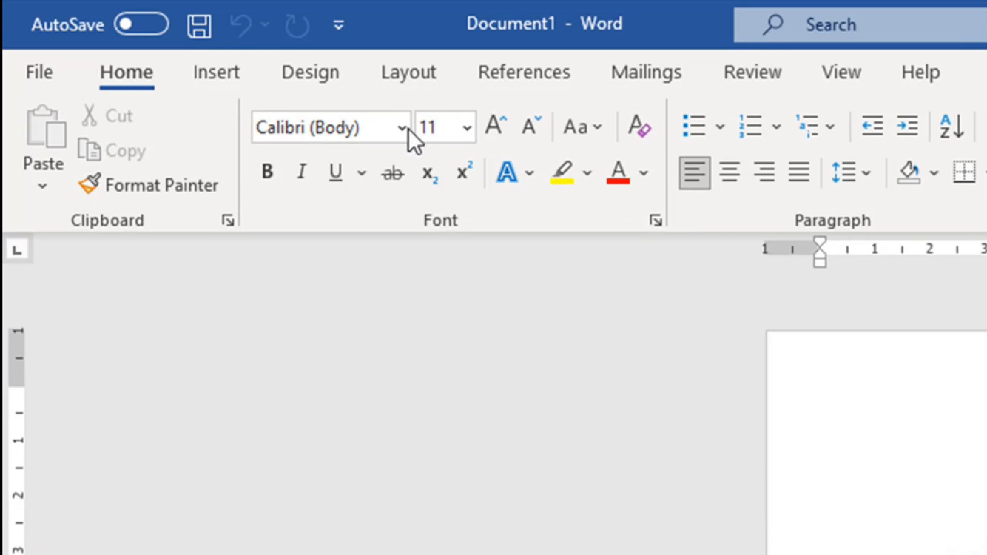
# Step: Bring up Page Setup on its Paper tab, showing the current A4 paper size
pyautogui.click(413, 75)
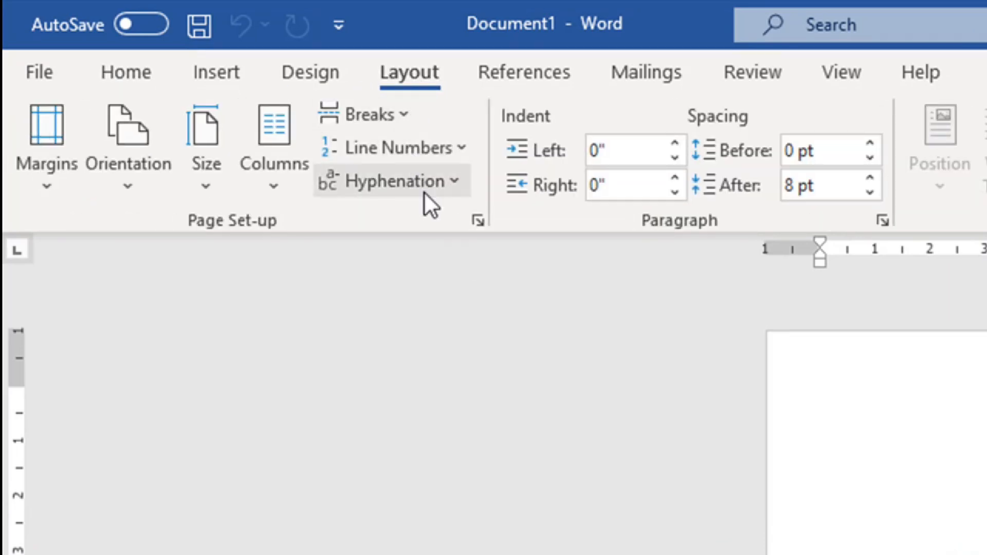
pyautogui.click(478, 220)
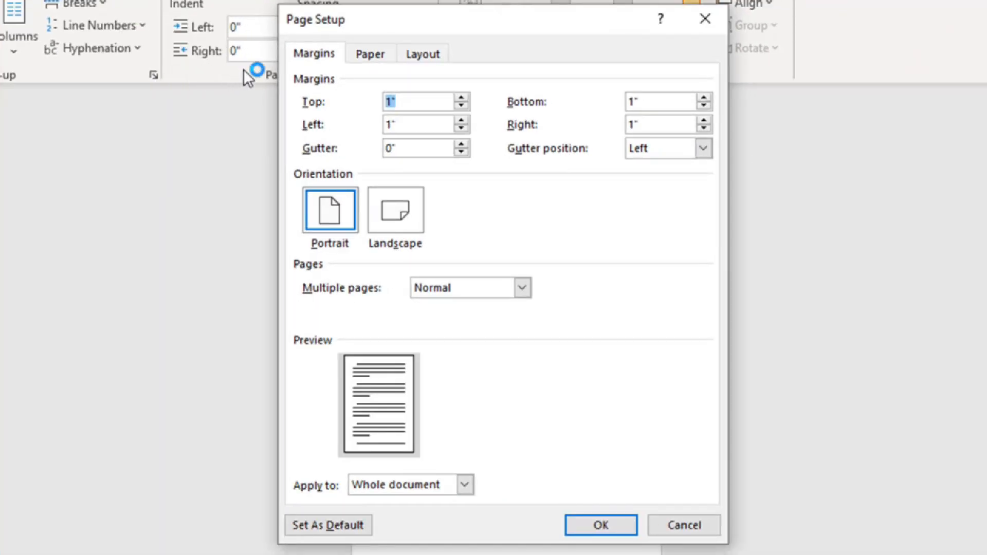
pyautogui.click(384, 53)
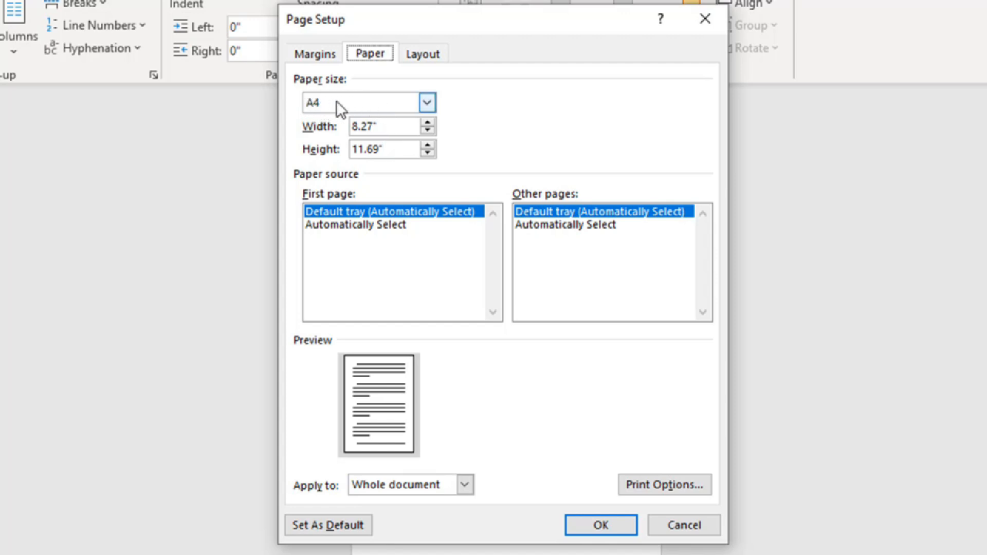
# Step: Set the paper width to 8.5 and the height to 13 inches, and apply it
pyautogui.click(428, 101)
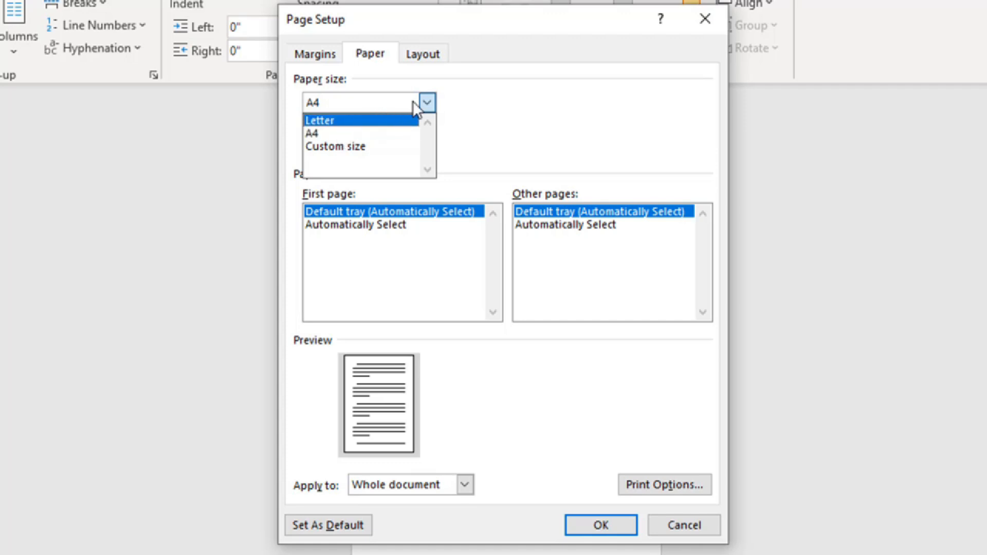
pyautogui.click(427, 102)
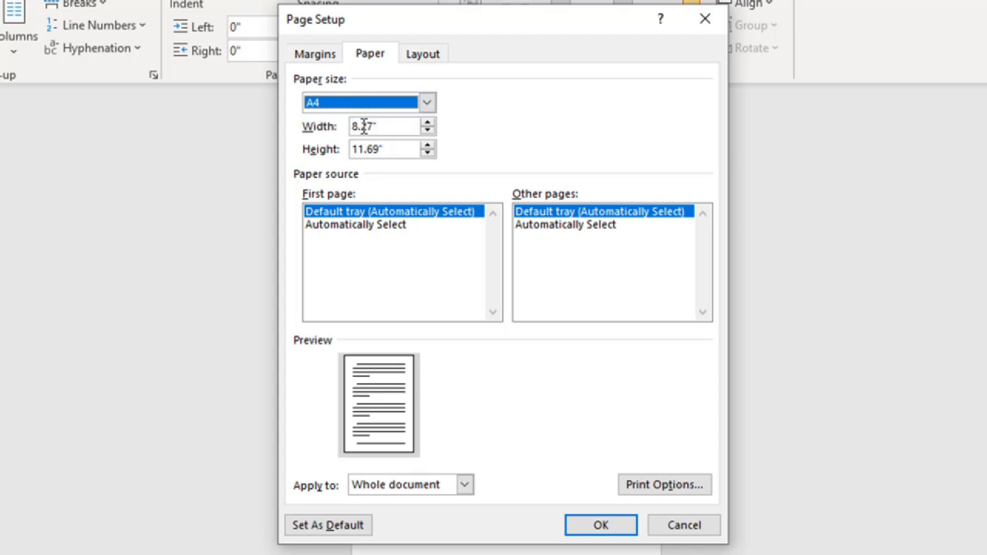
pyautogui.moveTo(389, 126); pyautogui.dragTo(335, 125)
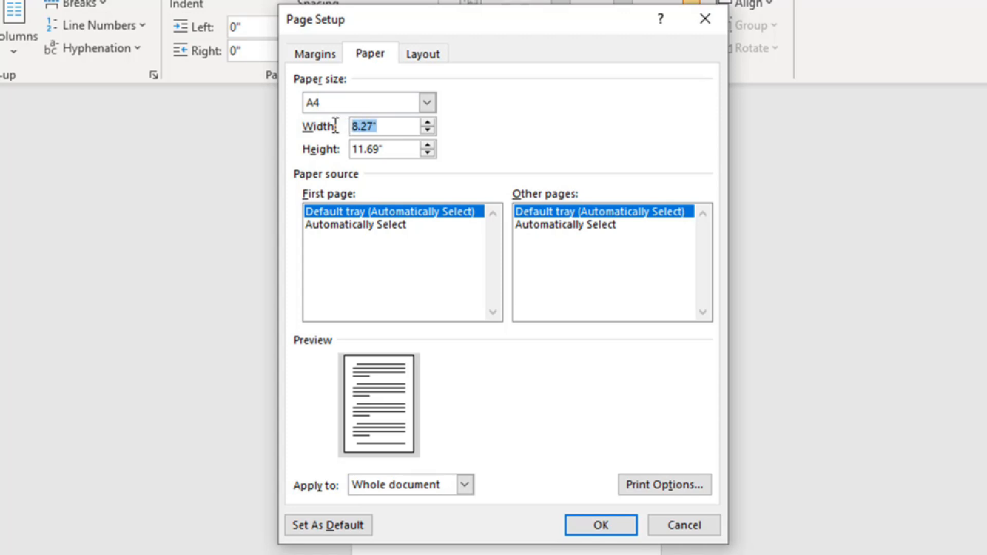
pyautogui.write('8.5')
pyautogui.moveTo(395, 149); pyautogui.dragTo(332, 151)
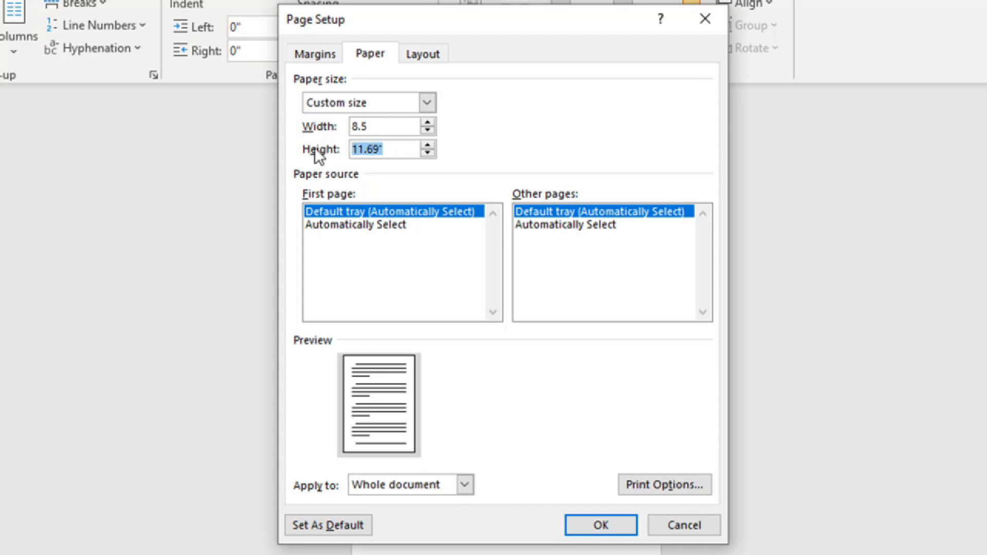
pyautogui.write('13')
pyautogui.click(591, 522)
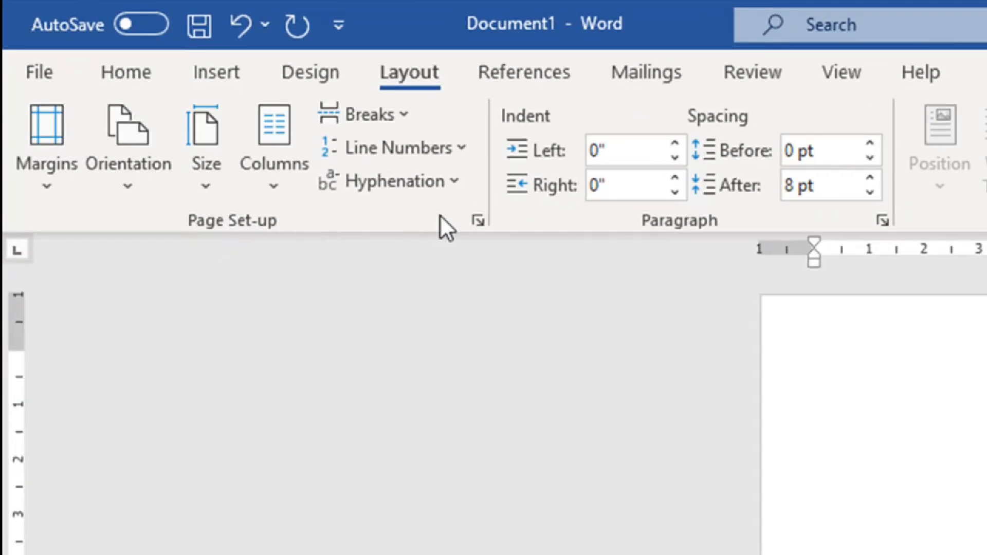
# Step: In Page Setup Margins, bring top toward 0.9 and bottom toward 2 inches, and choose landscape
pyautogui.click(481, 219)
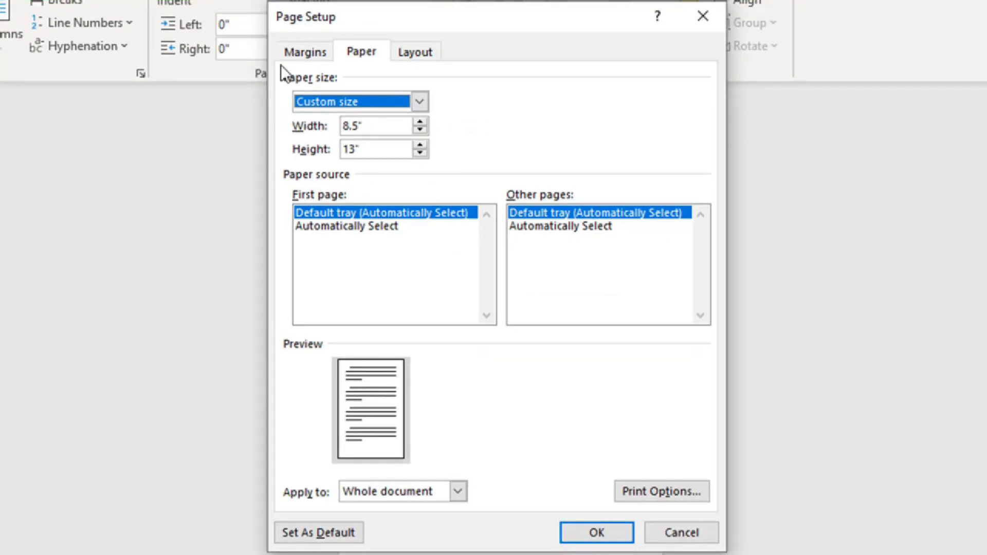
pyautogui.click(314, 53)
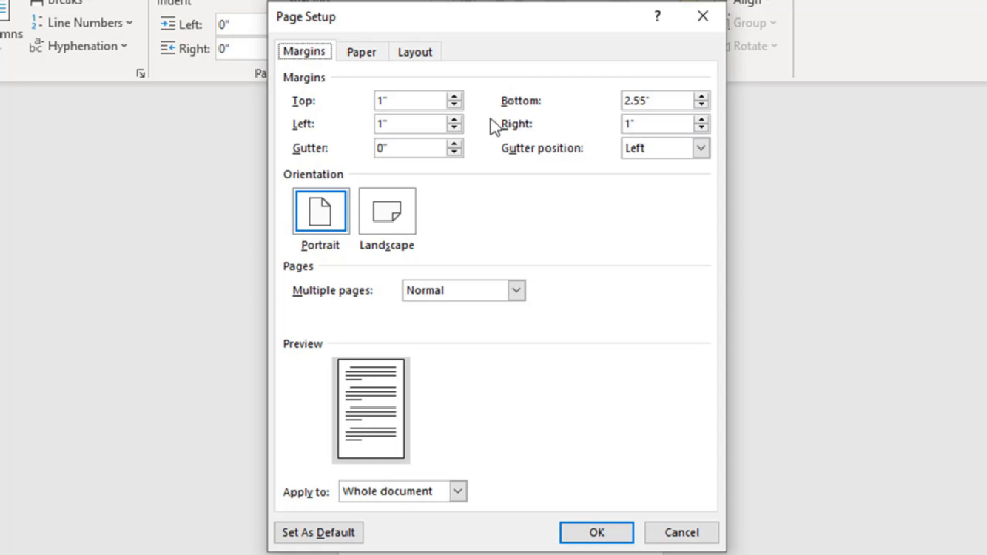
pyautogui.click(457, 105)
pyautogui.click(457, 104)
pyautogui.click(457, 105)
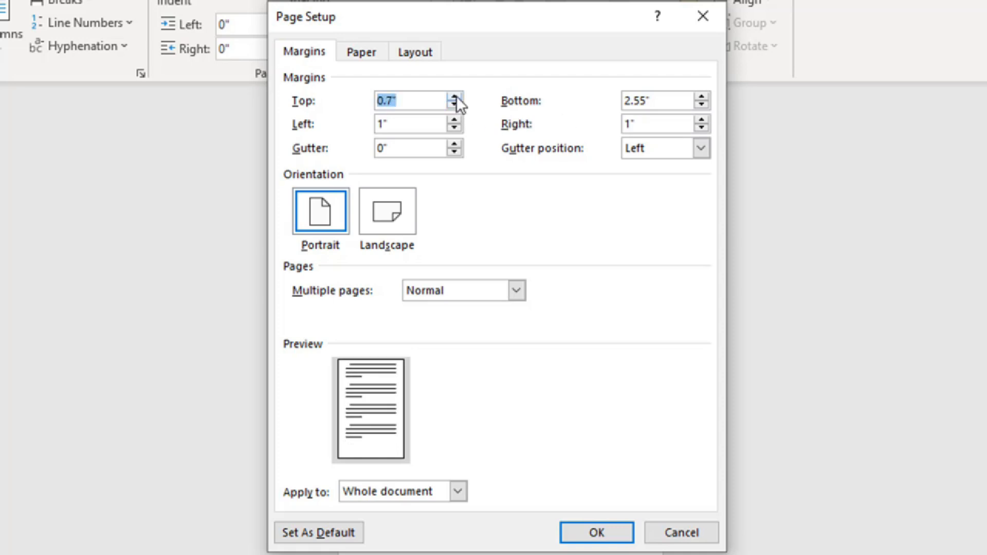
pyautogui.click(456, 96)
pyautogui.click(456, 96)
pyautogui.click(702, 105)
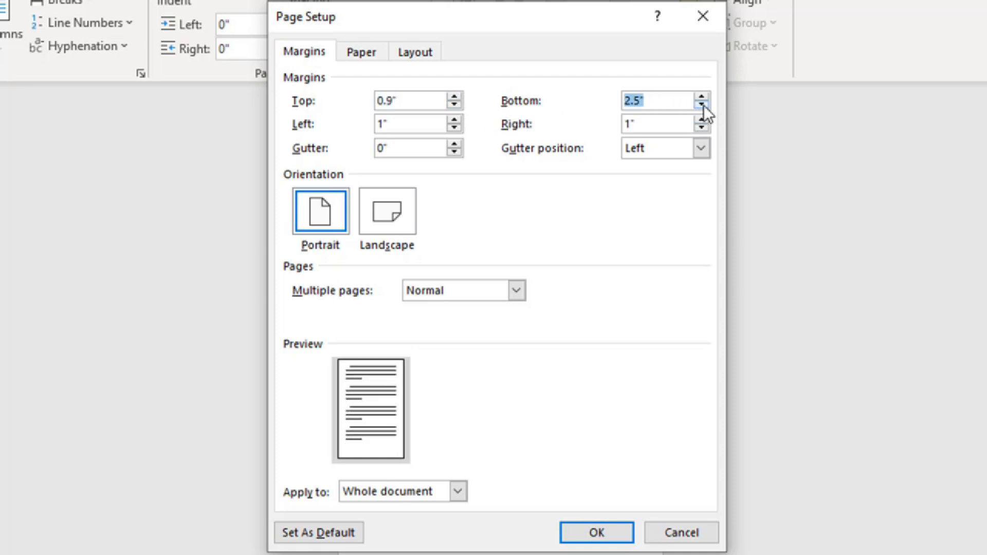
pyautogui.click(702, 105)
pyautogui.click(703, 105)
pyautogui.click(702, 105)
pyautogui.click(702, 105)
pyautogui.click(702, 105)
pyautogui.click(703, 104)
pyautogui.click(702, 105)
pyautogui.click(702, 105)
pyautogui.click(703, 105)
pyautogui.click(397, 212)
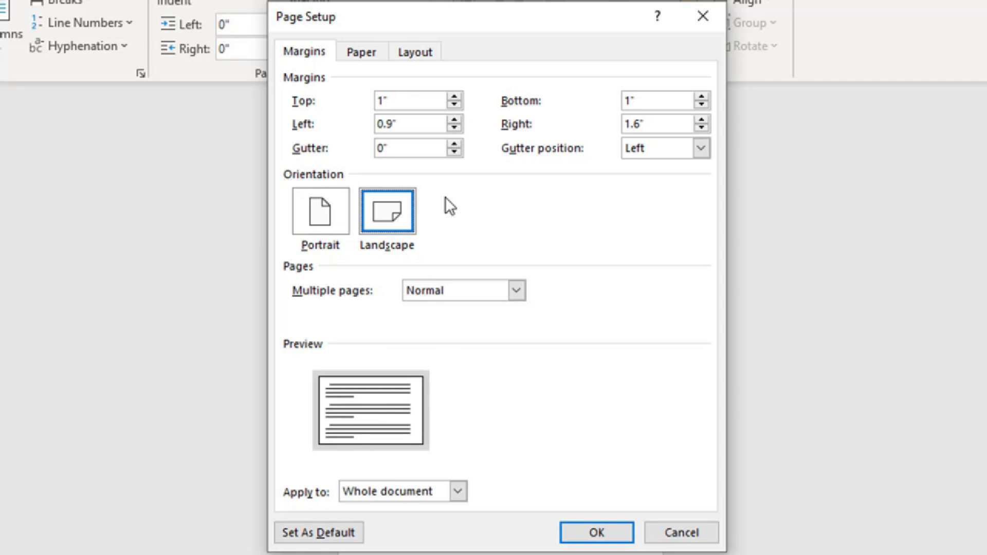
pyautogui.click(599, 533)
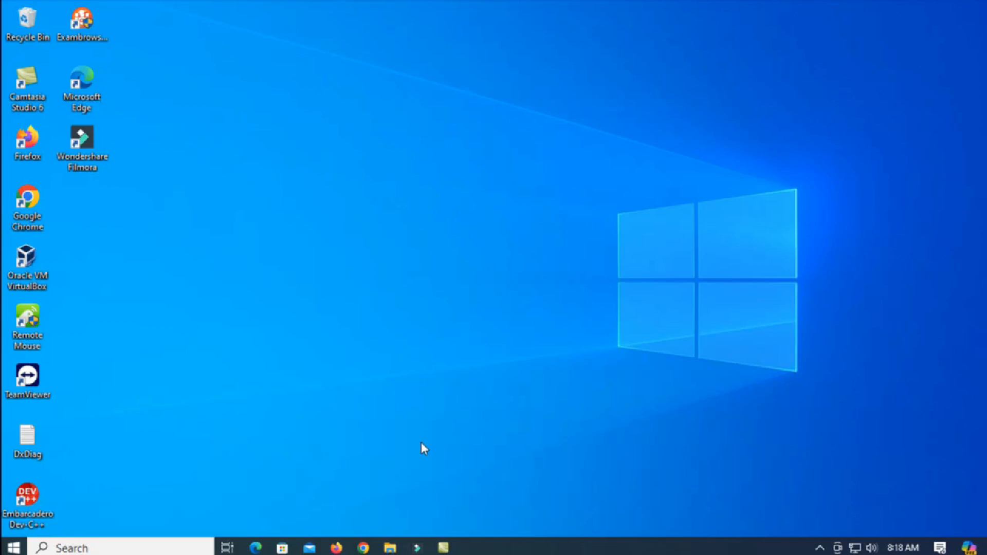
# Step: Open '05. Karya Tulis' from the Downloads folder, showing its KARYA TULIS ILMIAH title page
pyautogui.click(390, 548)
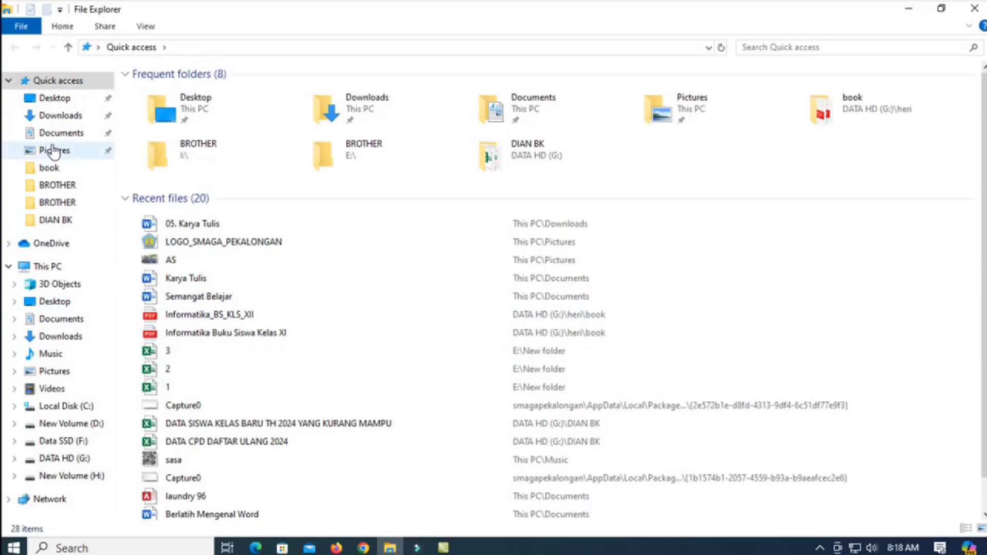
pyautogui.click(63, 118)
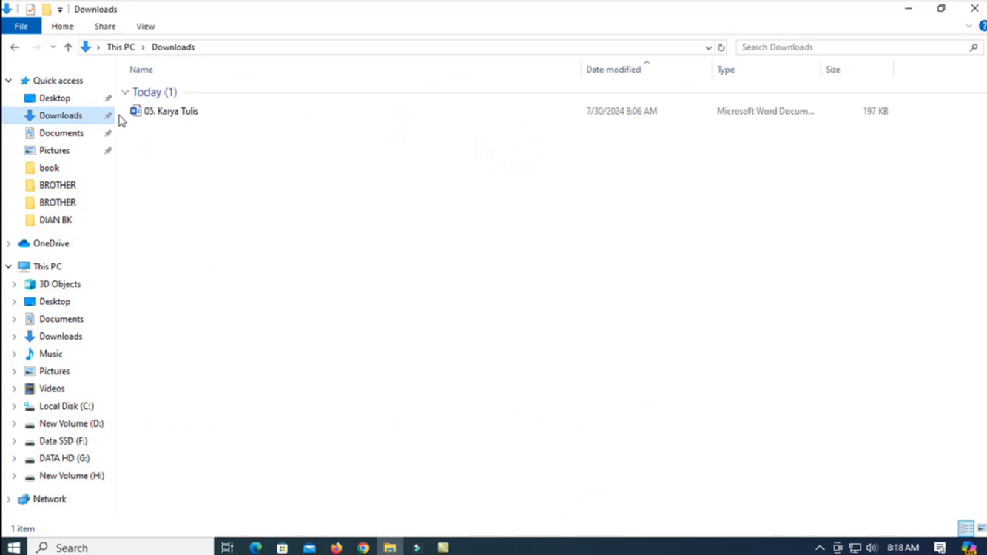
pyautogui.doubleClick(234, 113)
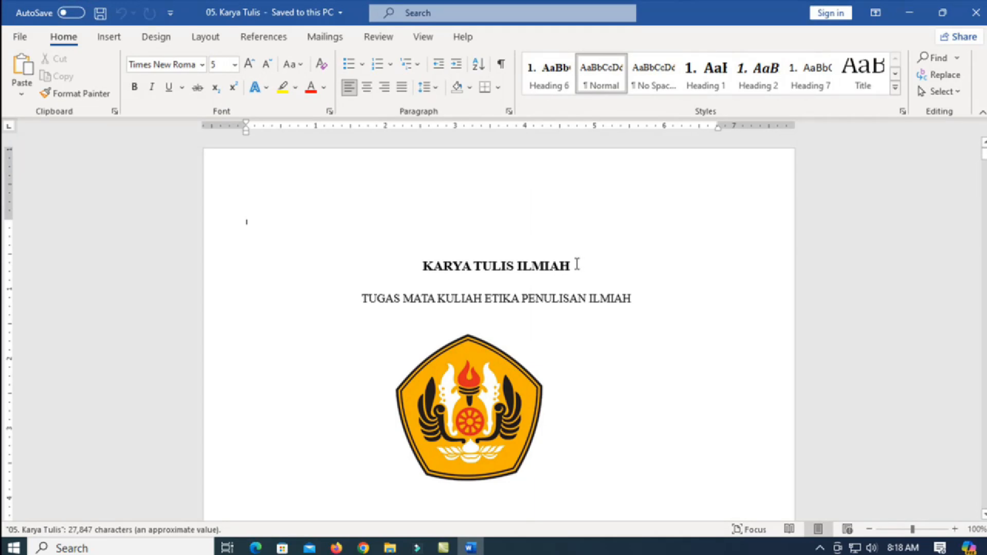
pyautogui.scroll(-10, 588, 256)
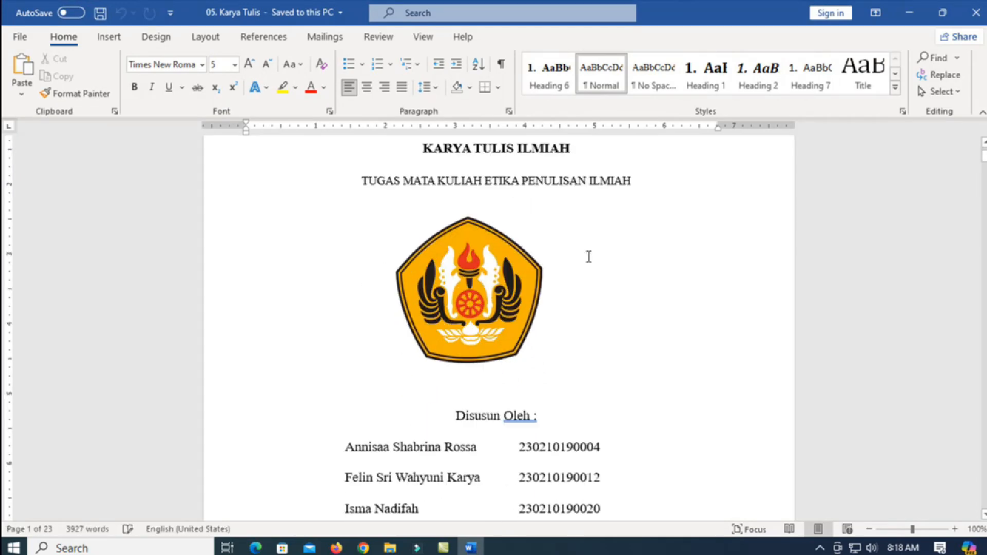
pyautogui.scroll(-12, 589, 256)
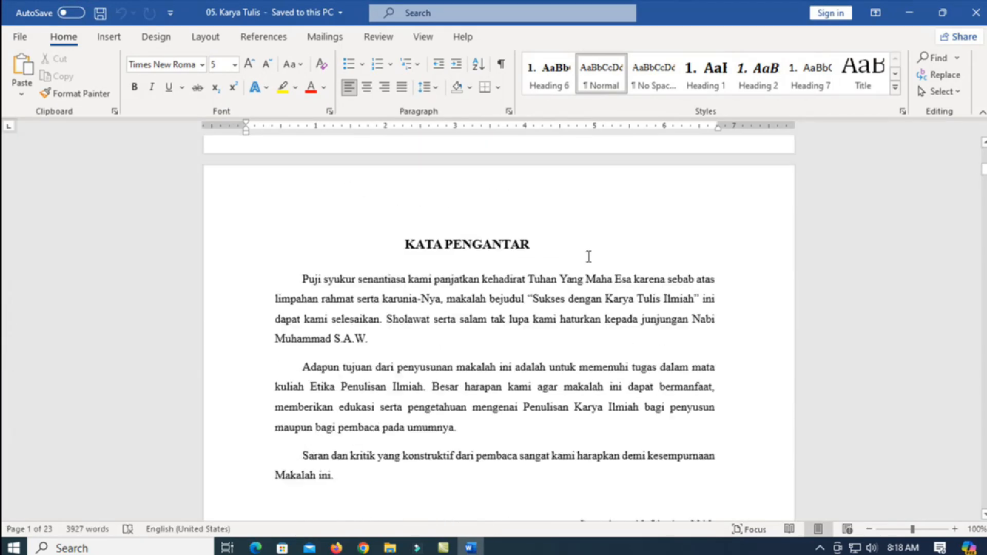
pyautogui.scroll(-12, 590, 263)
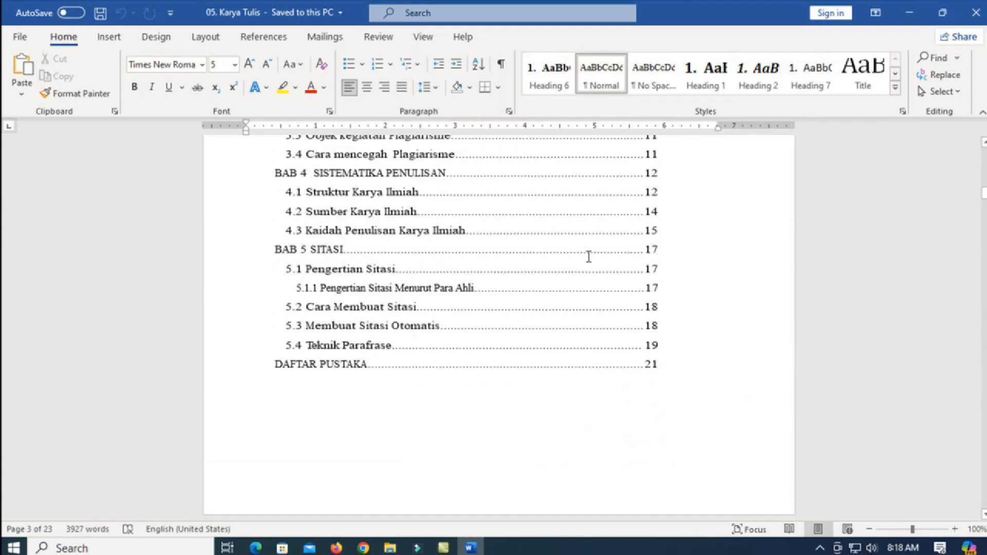
pyautogui.scroll(10, 589, 257)
pyautogui.scroll(8, 588, 257)
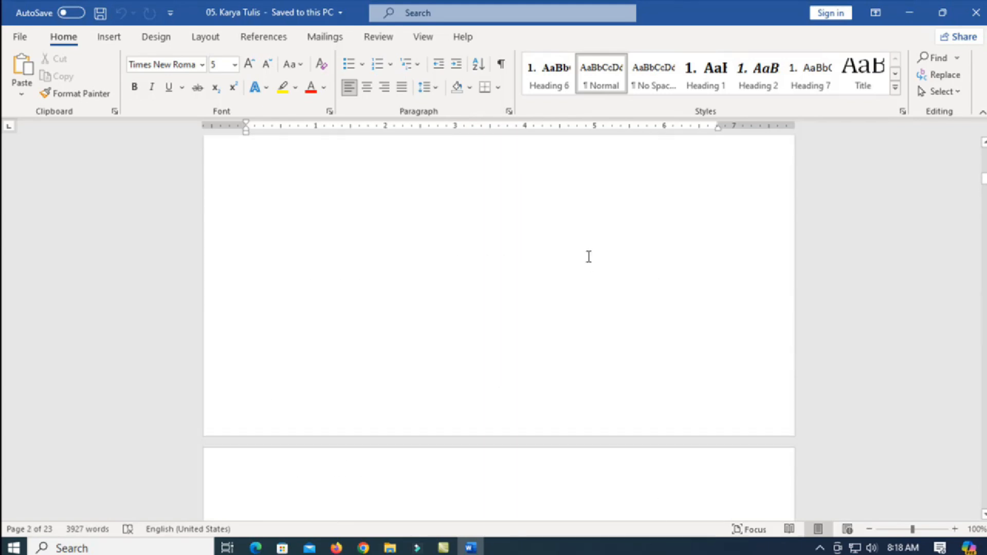
pyautogui.scroll(8, 589, 256)
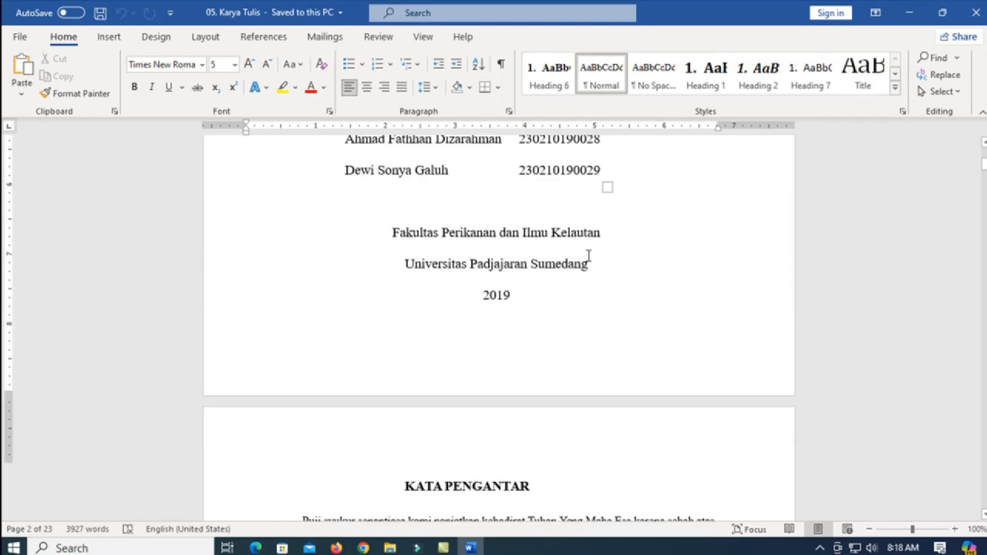
pyautogui.scroll(3, 589, 256)
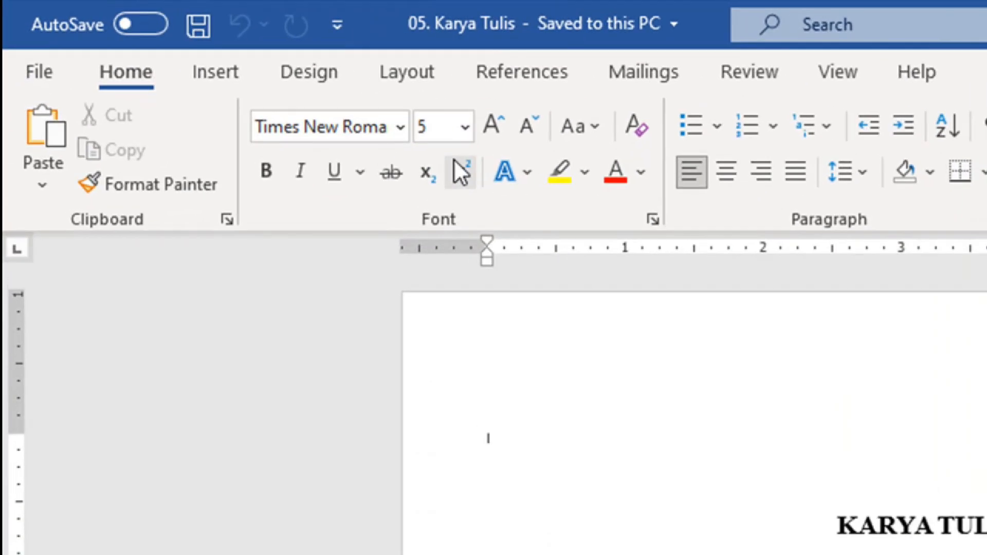
# Step: Insert a Blank header with a [Type here] placeholder on the title page
pyautogui.click(233, 72)
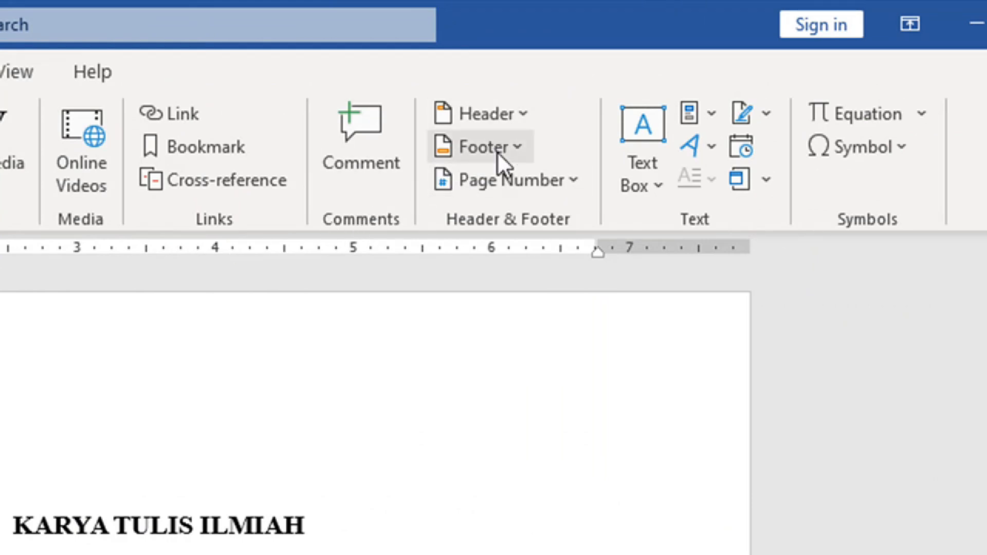
pyautogui.click(490, 112)
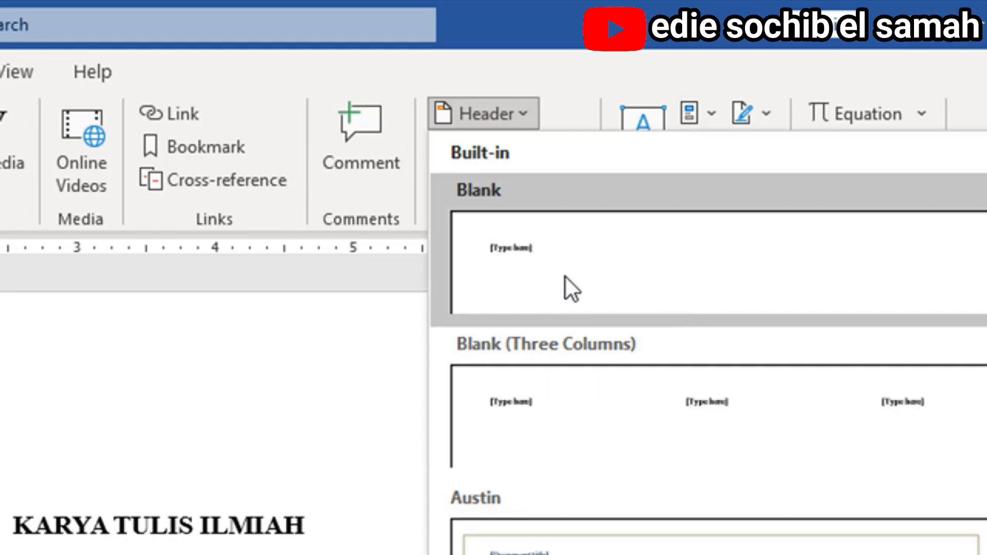
pyautogui.click(594, 246)
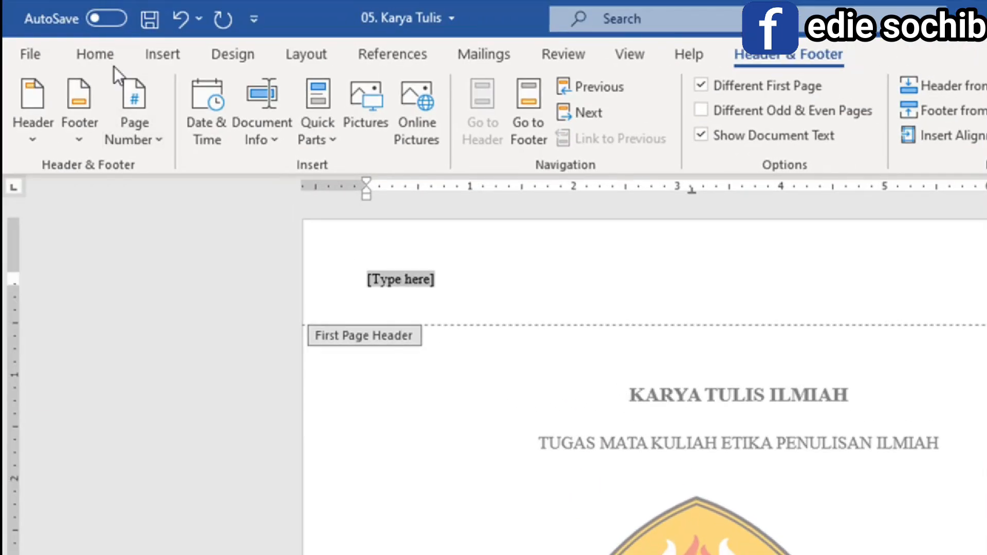
pyautogui.click(109, 51)
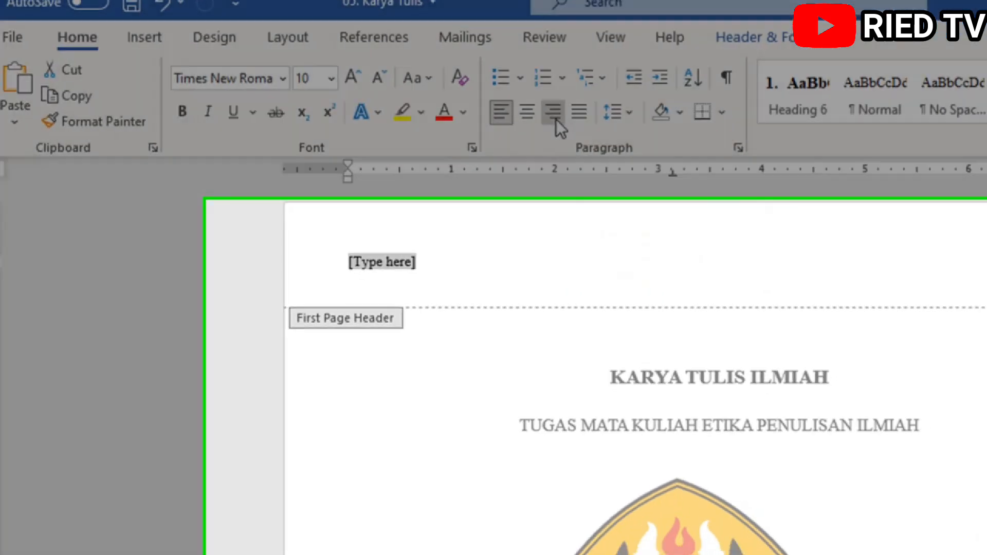
# Step: Right-align the cover header placeholder and type the author's full name in it
pyautogui.click(575, 134)
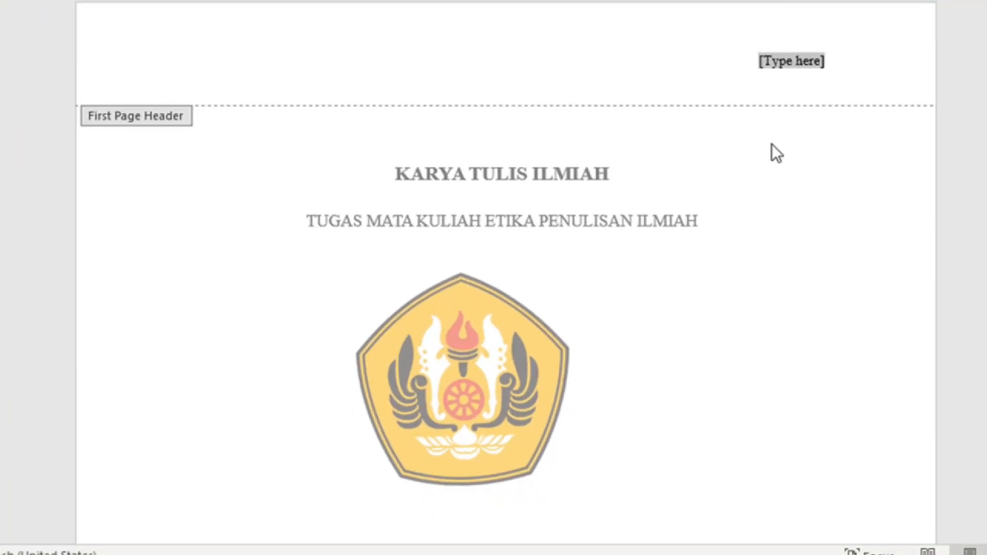
pyautogui.scroll(-5, 773, 144)
pyautogui.scroll(-1, 772, 144)
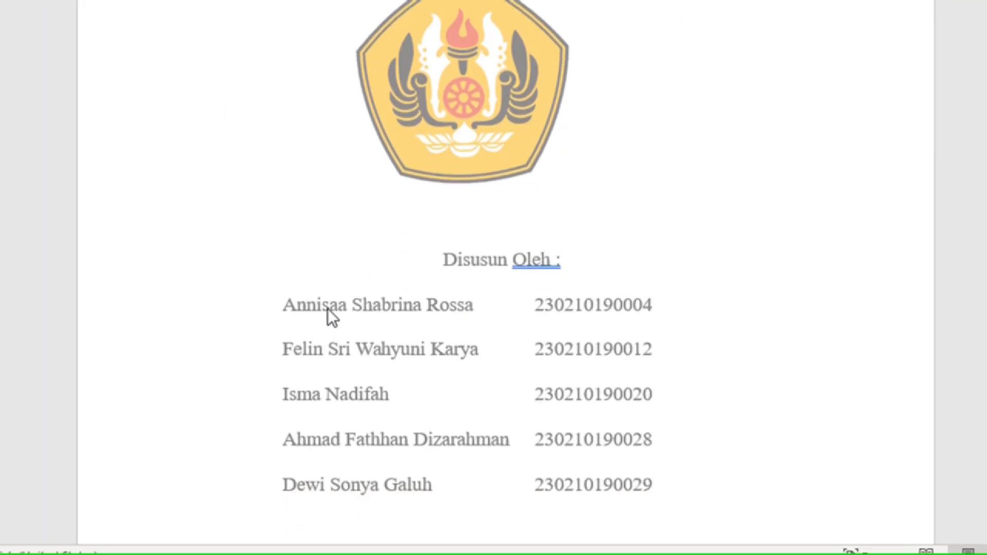
pyautogui.scroll(6, 613, 257)
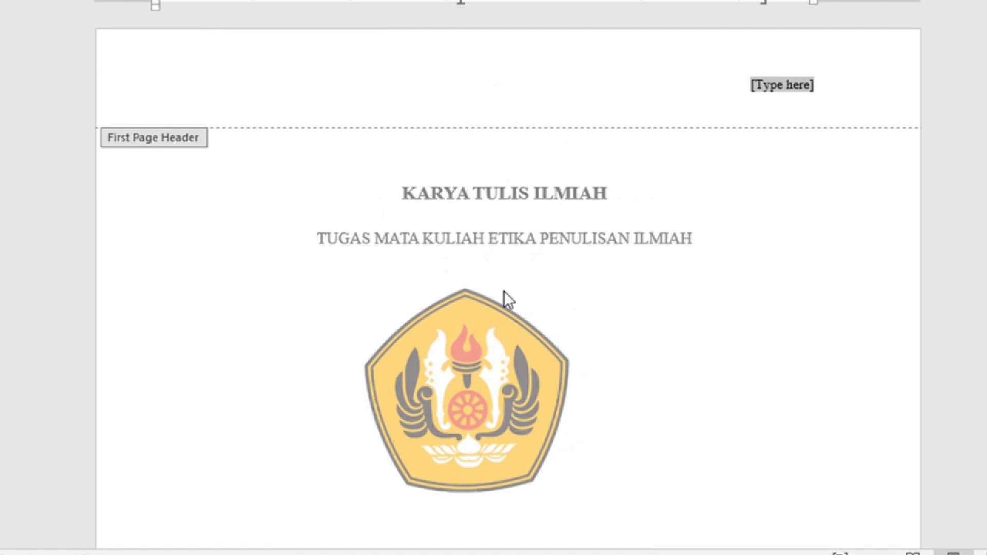
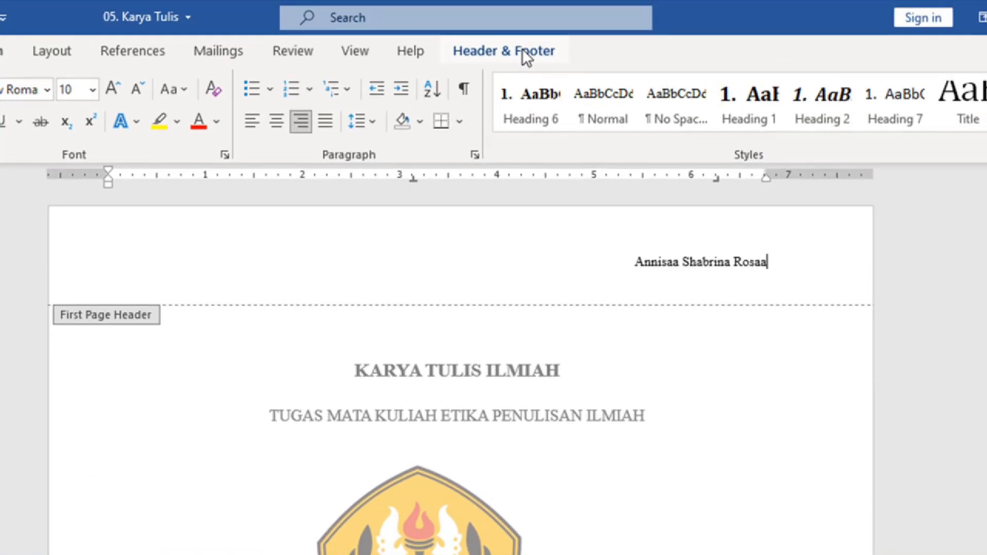
# Step: Move editing into the still-empty first-page footer
pyautogui.click(522, 48)
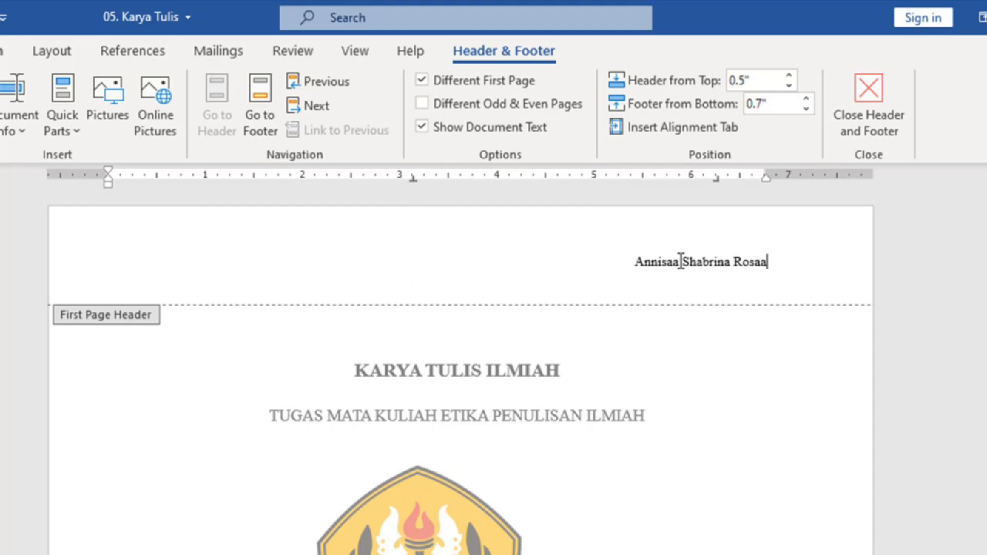
pyautogui.scroll(-2, 682, 265)
pyautogui.scroll(-15, 679, 260)
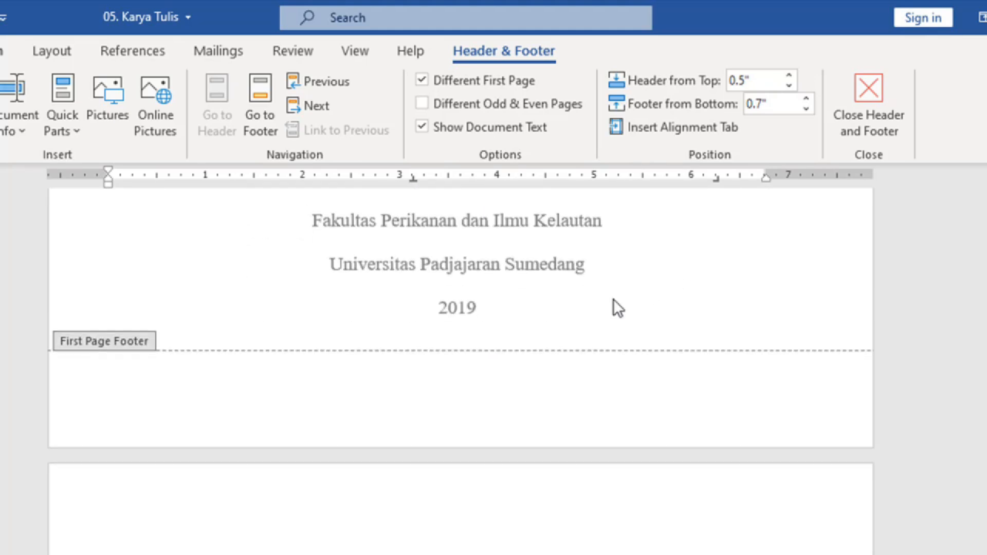
pyautogui.click(540, 370)
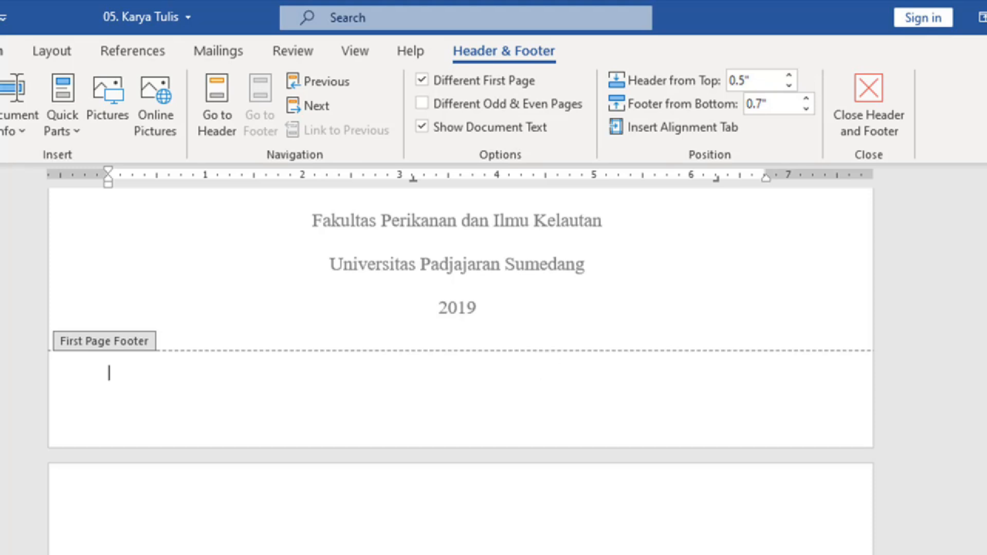
# Step: Type 2019 in the cover footer and centre it with Ctrl+E
pyautogui.write('2019')
pyautogui.hotkey('ctrl', 'e')
pyautogui.scroll(10, 529, 350)
pyautogui.scroll(6, 529, 334)
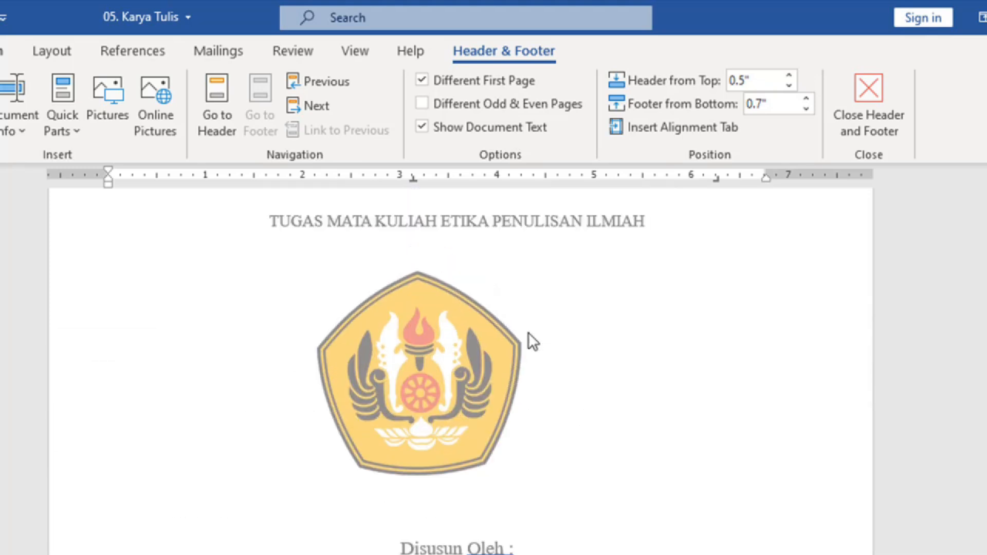
pyautogui.scroll(1, 532, 335)
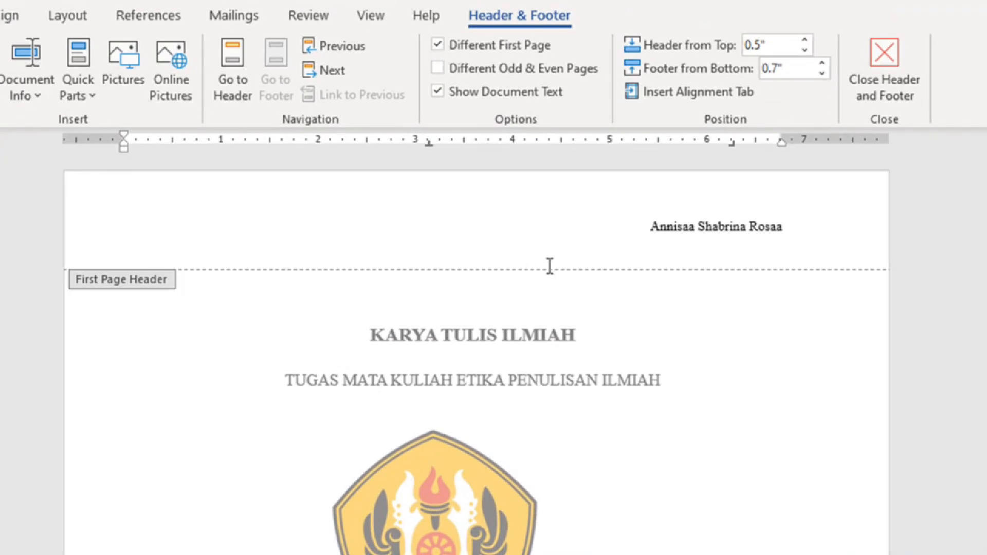
pyautogui.scroll(-15, 550, 270)
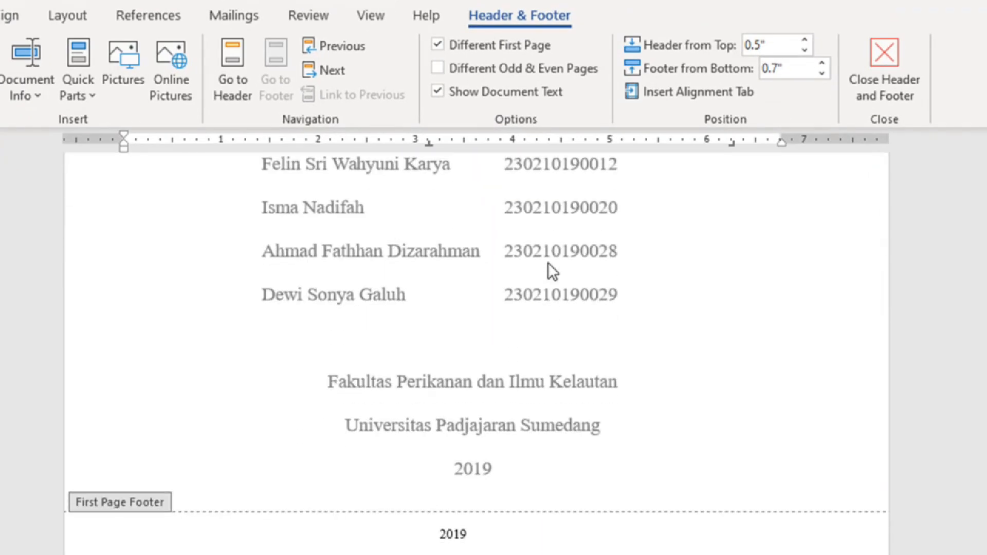
pyautogui.scroll(-5, 547, 262)
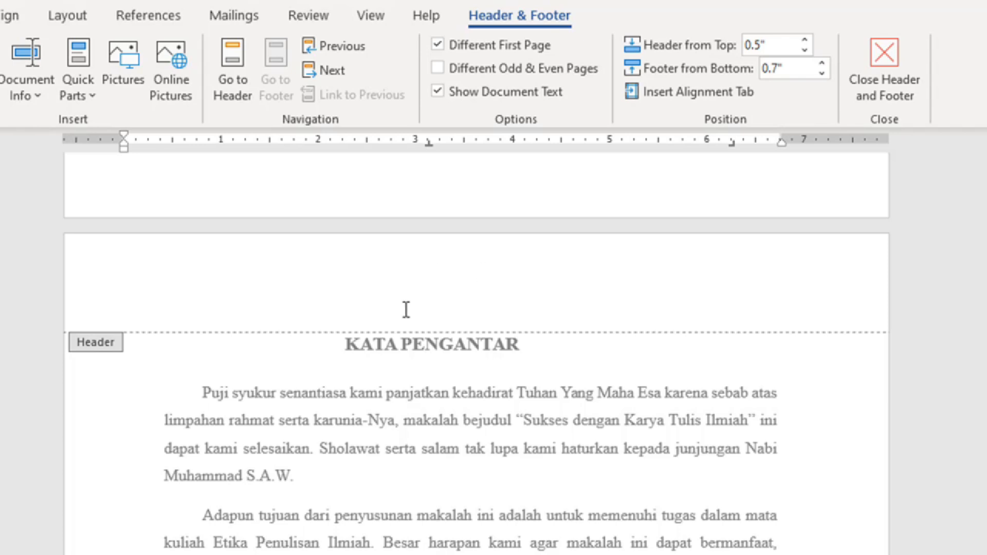
# Step: Type 'Latihan' into the KATA PENGANTAR page header
pyautogui.click(487, 261)
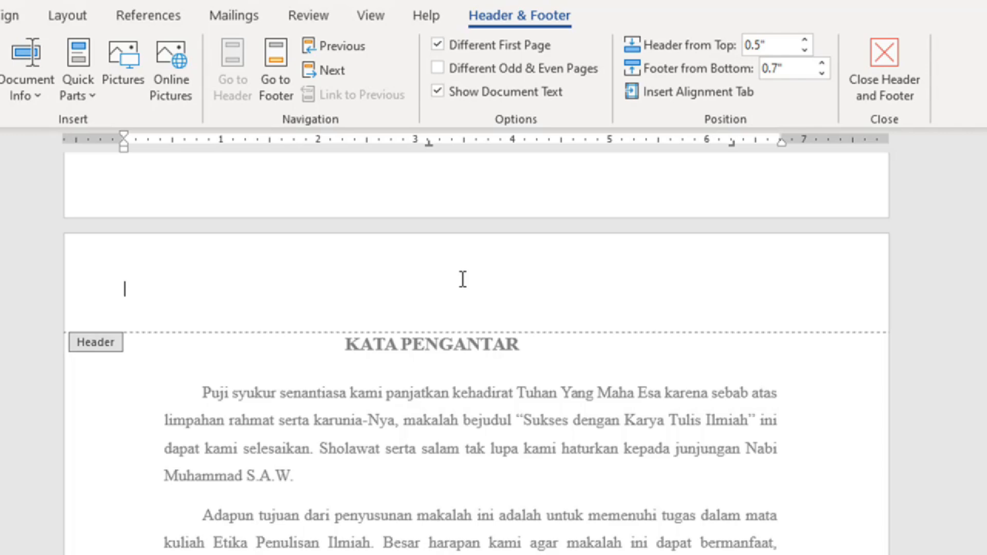
pyautogui.write('Latihan')
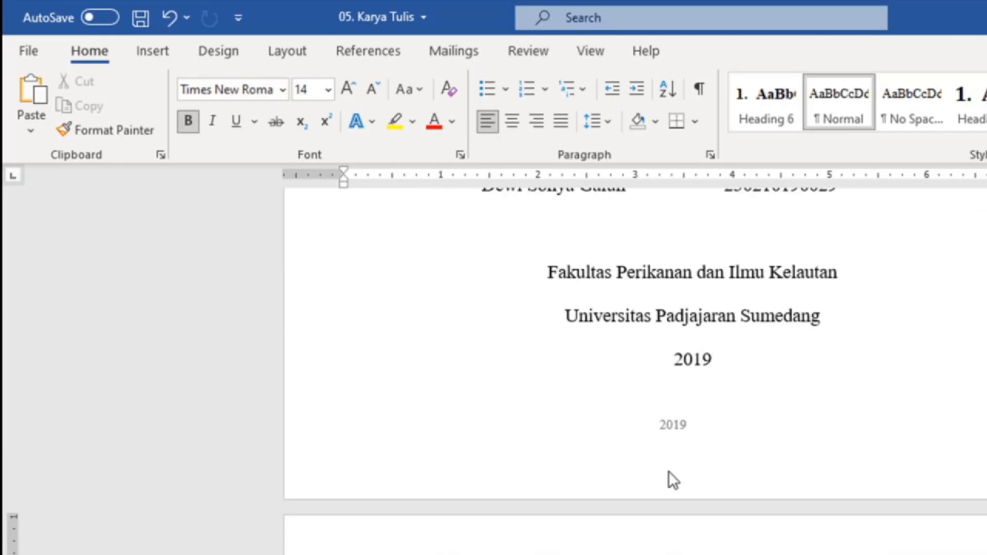
pyautogui.scroll(-12, 670, 471)
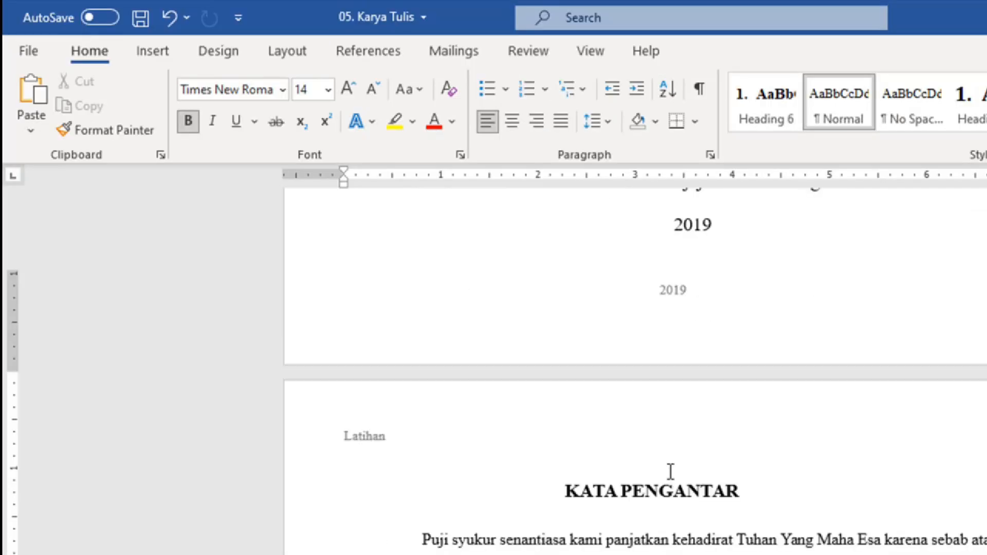
pyautogui.scroll(-3, 467, 293)
pyautogui.scroll(12, 469, 289)
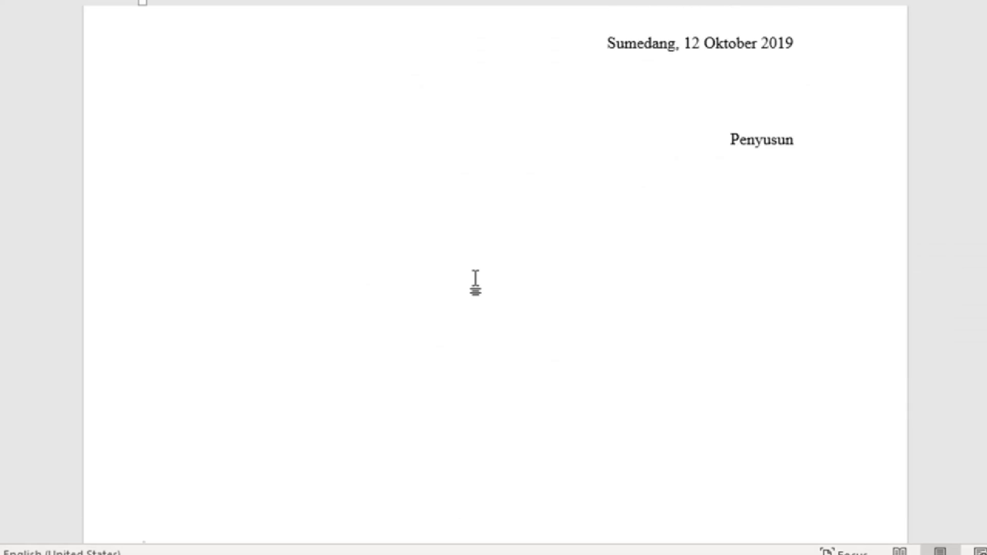
pyautogui.scroll(3, 492, 254)
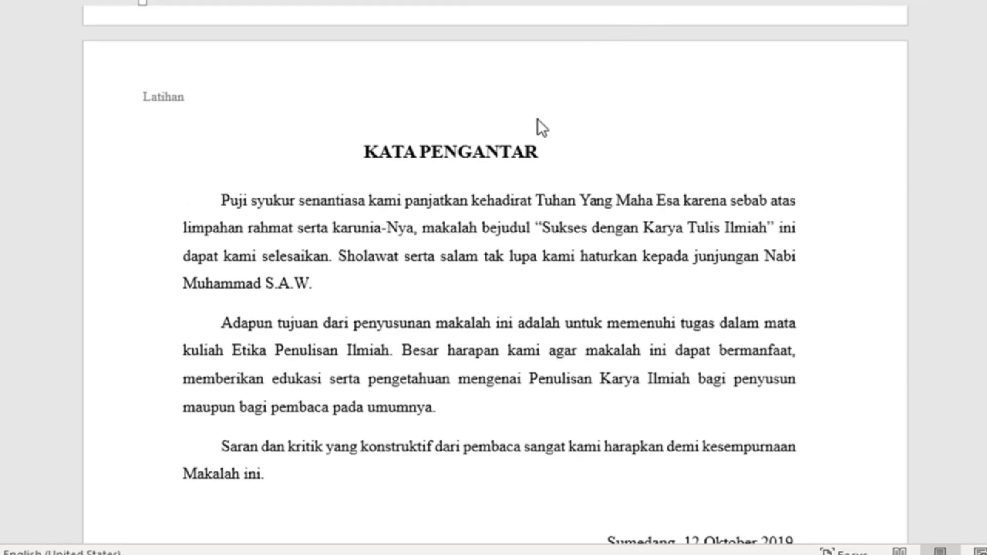
pyautogui.scroll(8, 534, 126)
pyautogui.scroll(15, 530, 131)
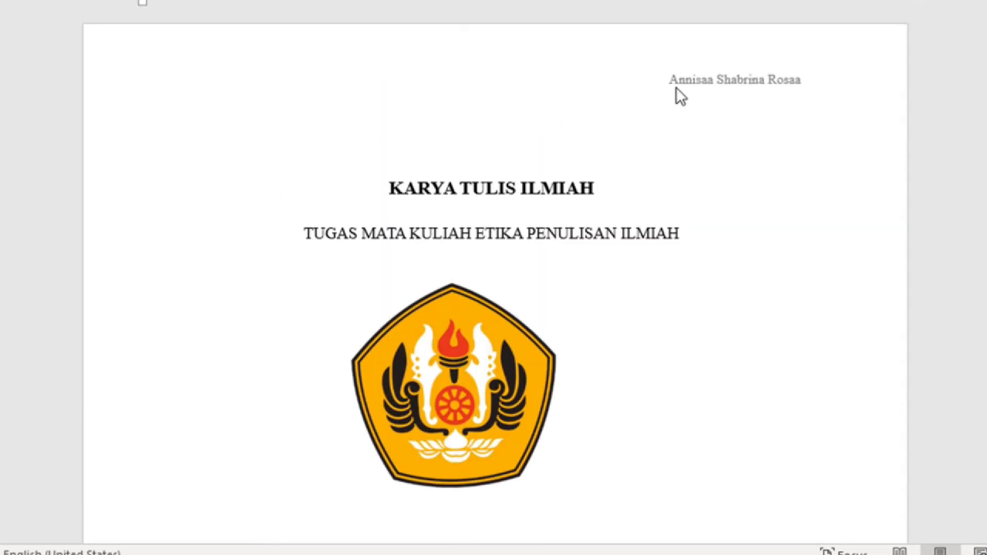
pyautogui.scroll(-12, 535, 180)
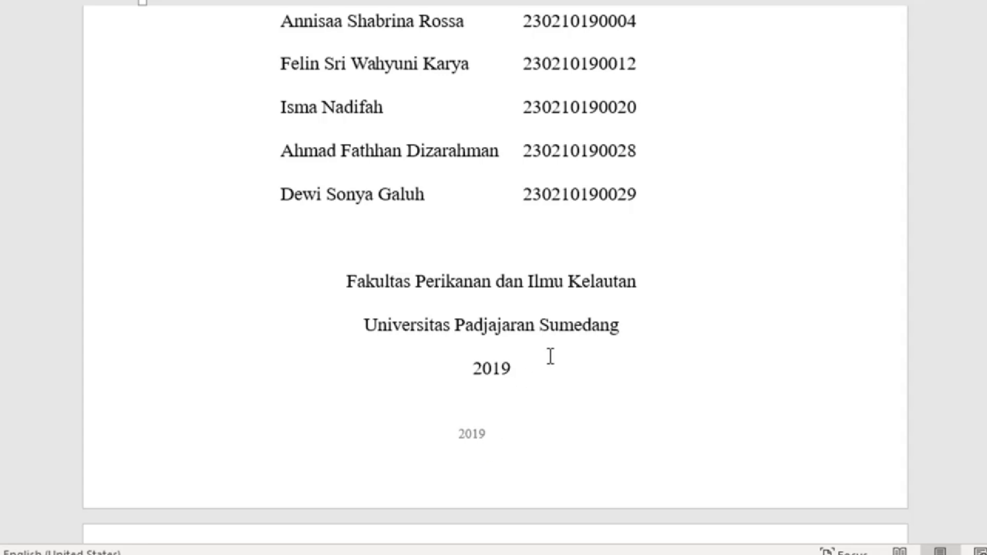
pyautogui.scroll(-7, 549, 356)
pyautogui.scroll(-1, 550, 356)
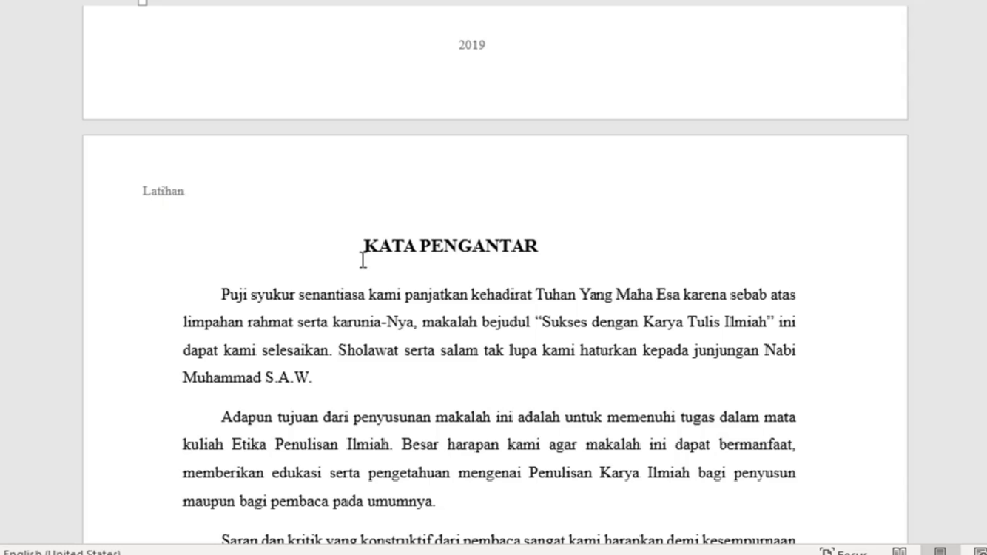
pyautogui.scroll(-18, 369, 255)
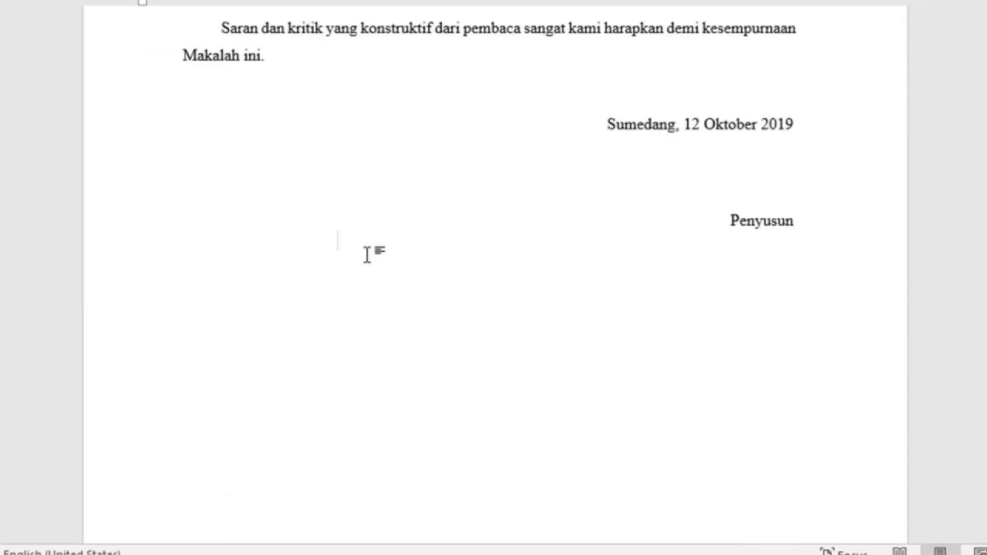
pyautogui.scroll(-13, 367, 254)
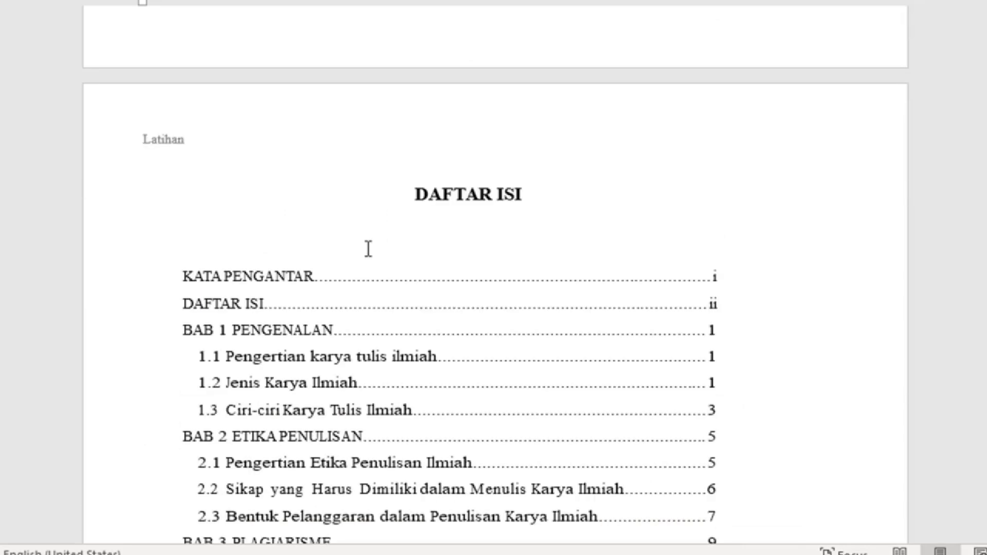
pyautogui.scroll(-6, 368, 250)
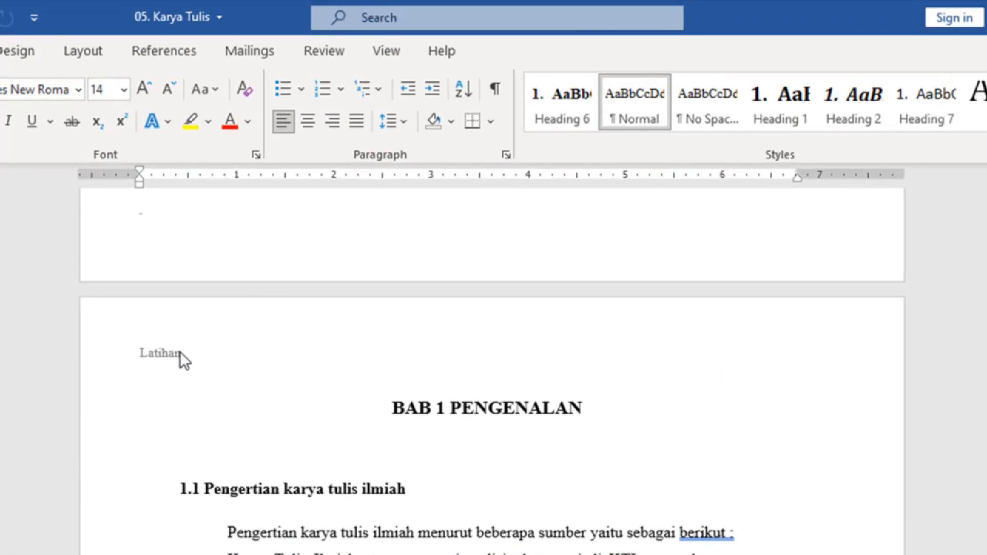
# Step: Delete the 'Latihan' header text and the '2019' from the cover footer
pyautogui.doubleClick(209, 171)
pyautogui.click(76, 353)
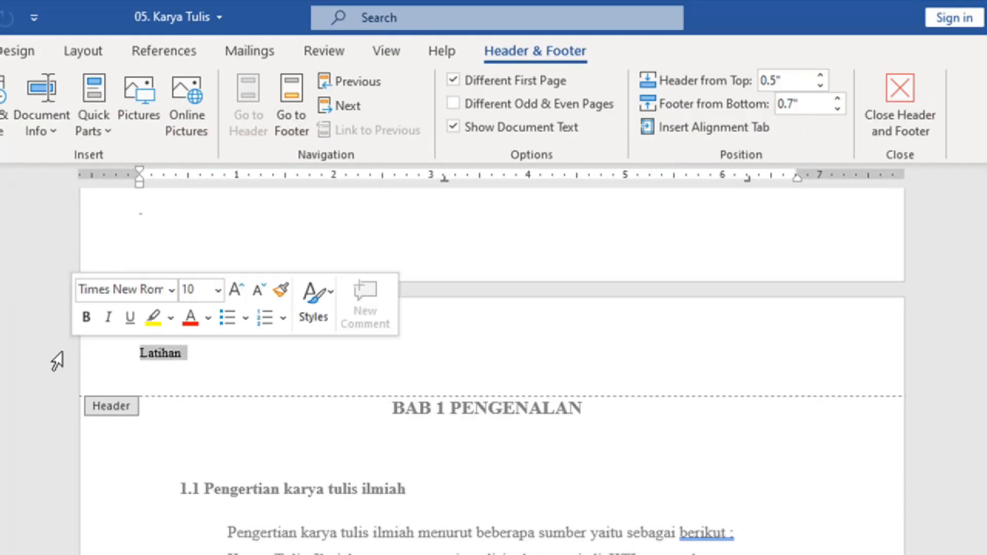
pyautogui.press('Delete')
pyautogui.scroll(15, 309, 332)
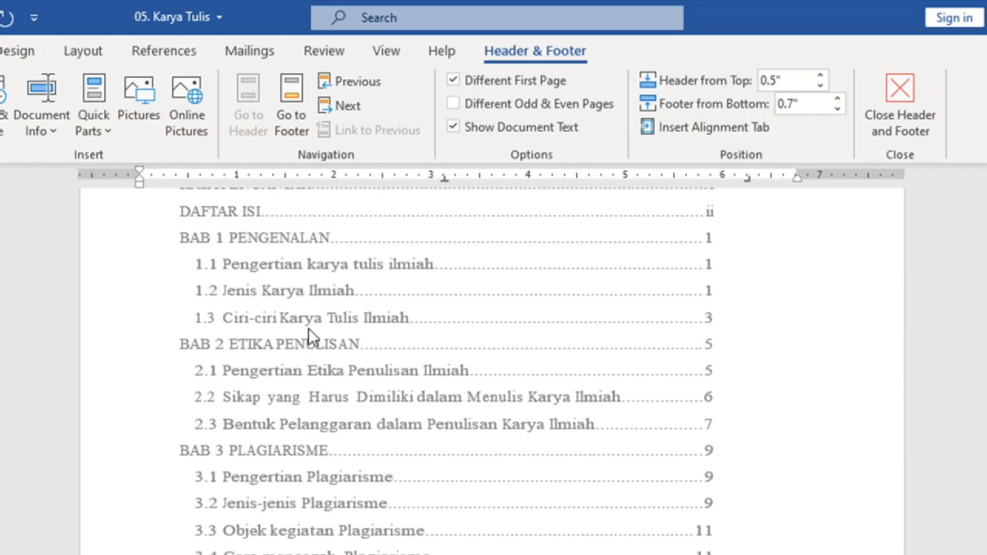
pyautogui.scroll(15, 308, 329)
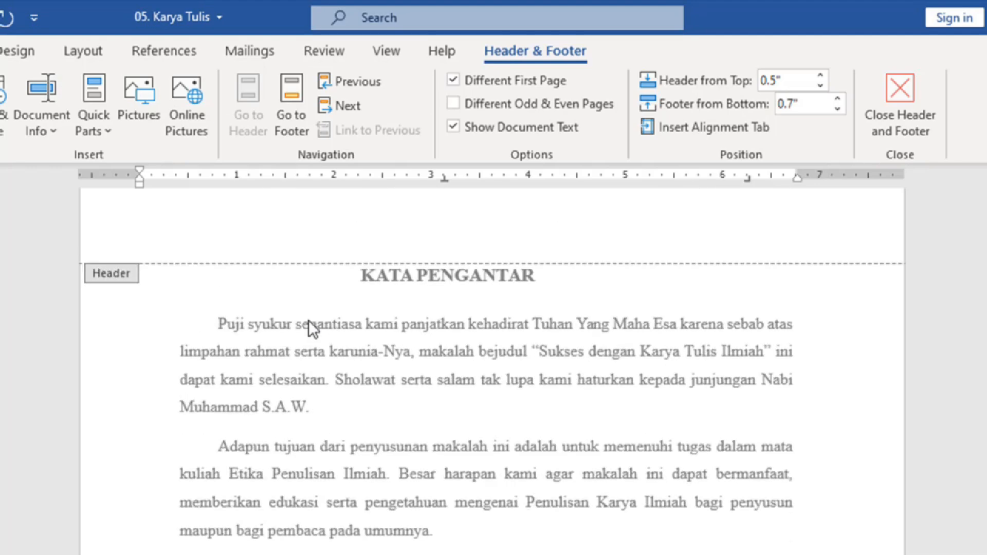
pyautogui.scroll(4, 309, 320)
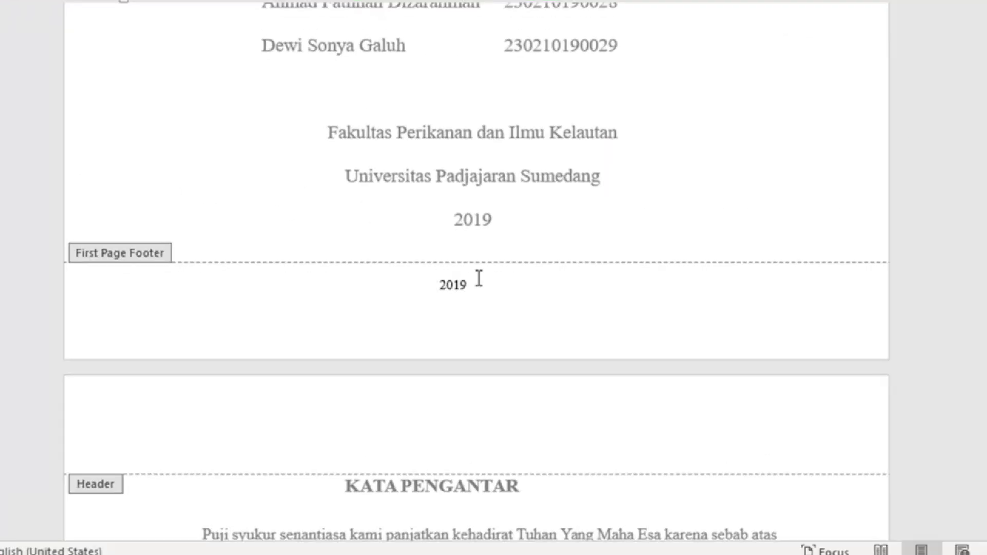
pyautogui.moveTo(481, 281); pyautogui.dragTo(390, 281)
pyautogui.press('Delete')
# Step: Delete the author's name from the cover header and return to the body text
pyautogui.scroll(12, 448, 237)
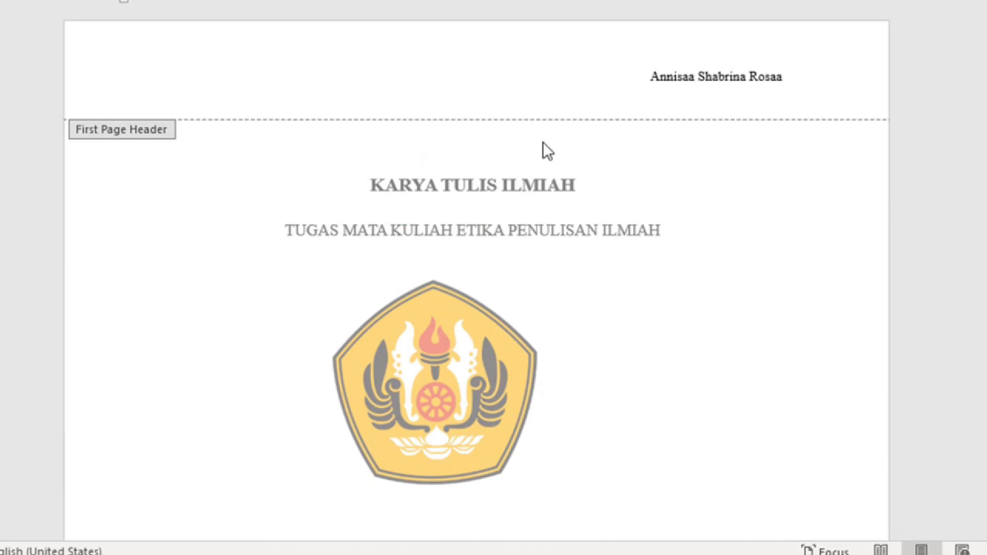
pyautogui.click(791, 76)
pyautogui.moveTo(784, 76); pyautogui.dragTo(615, 79)
pyautogui.press('Delete')
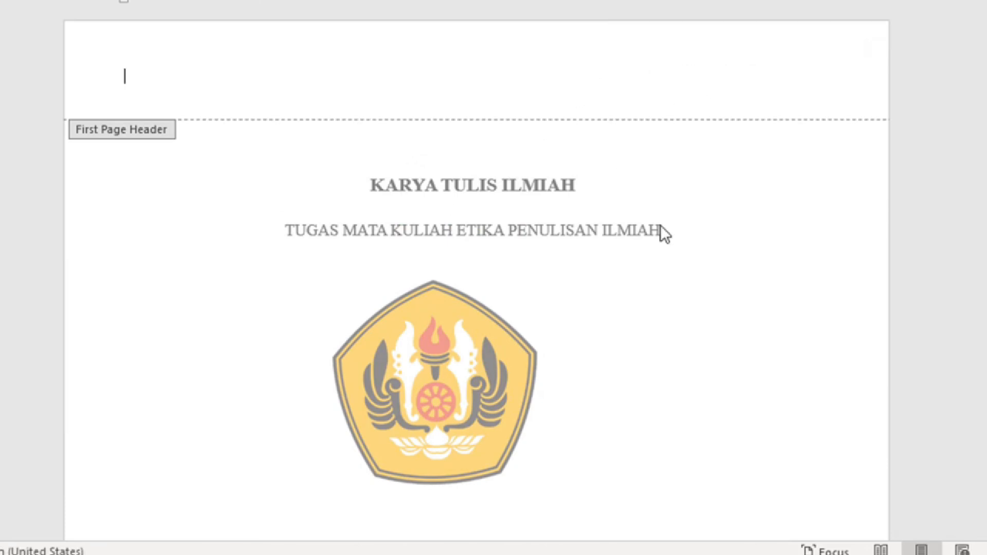
pyautogui.doubleClick(662, 231)
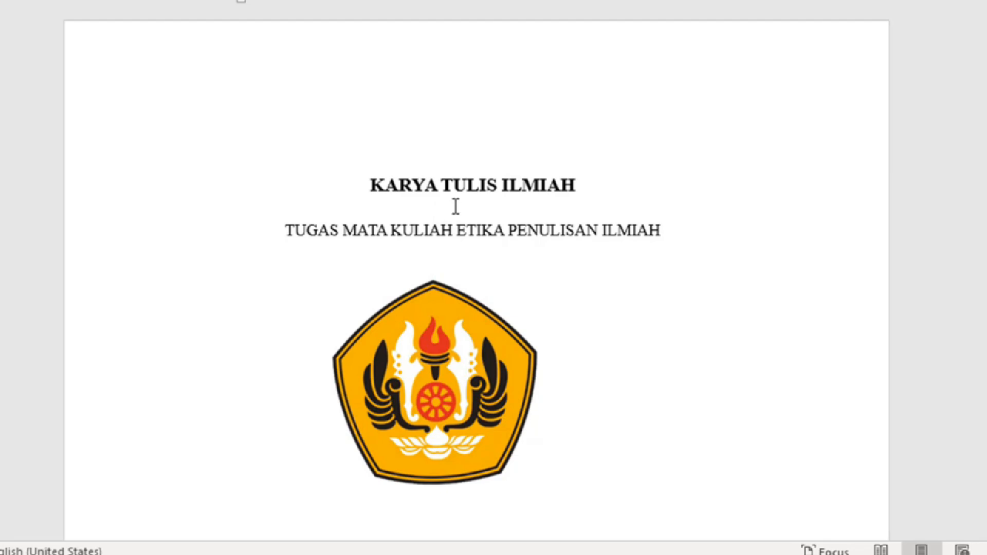
pyautogui.scroll(-10, 468, 213)
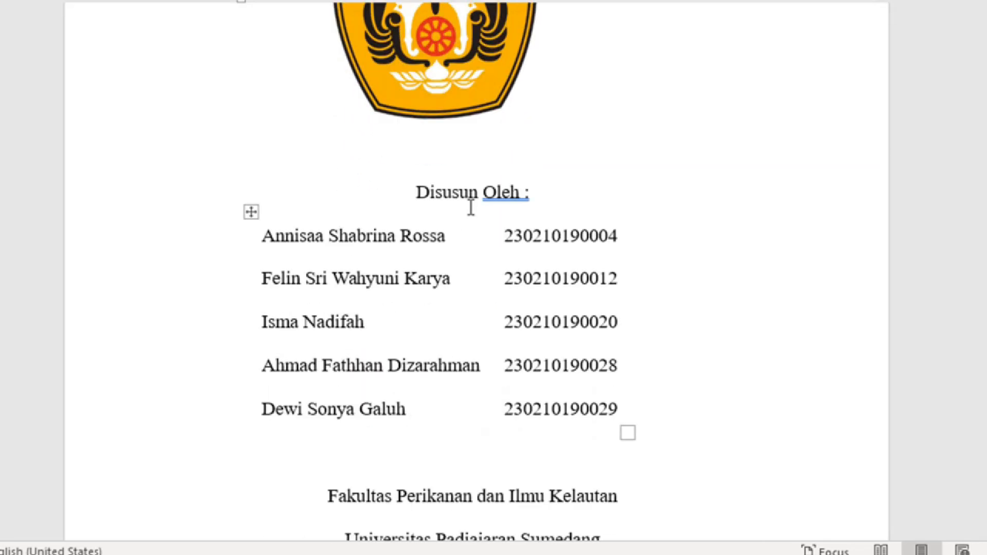
pyautogui.scroll(-15, 470, 207)
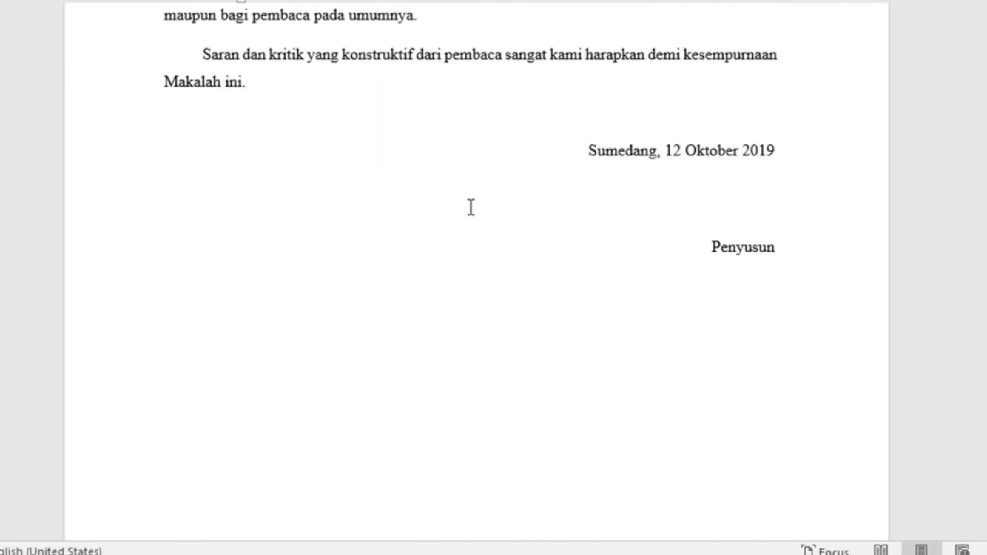
pyautogui.scroll(-10, 471, 207)
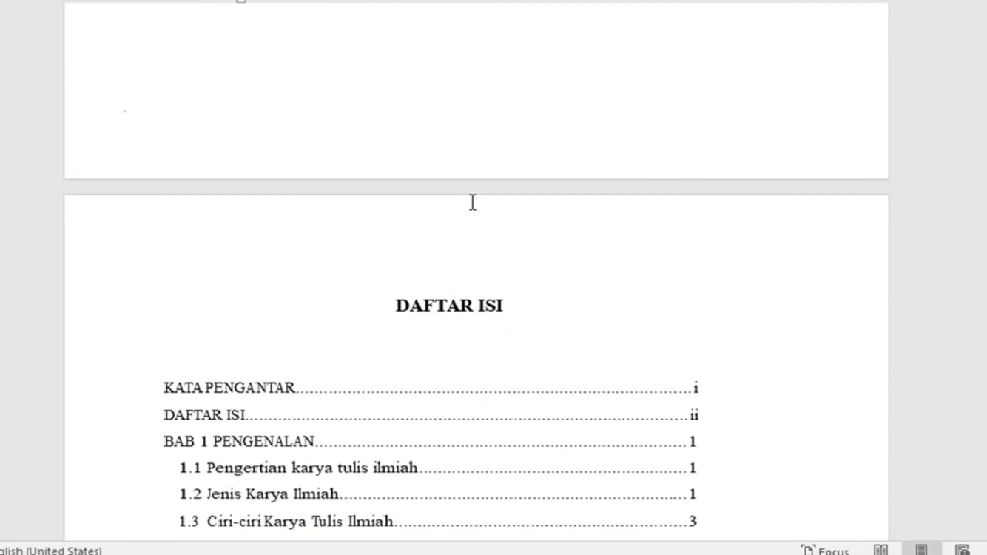
pyautogui.scroll(-7, 472, 202)
pyautogui.scroll(2, 472, 191)
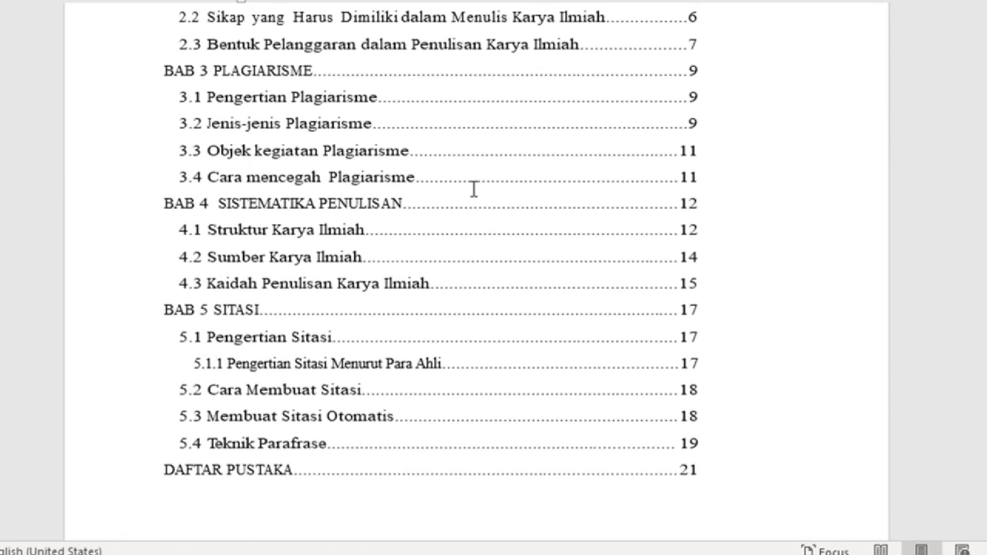
pyautogui.scroll(-6, 311, 442)
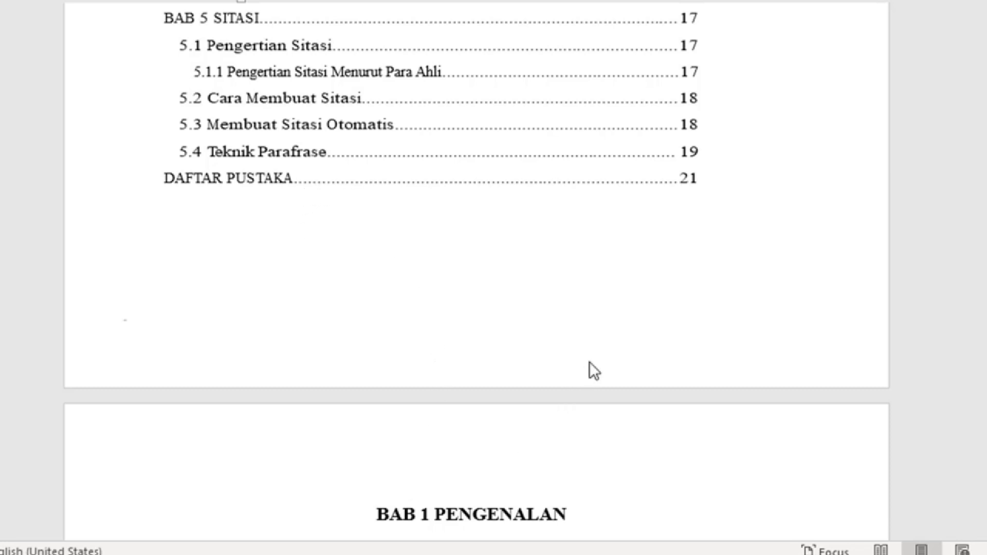
pyautogui.scroll(6, 591, 360)
pyautogui.scroll(12, 591, 354)
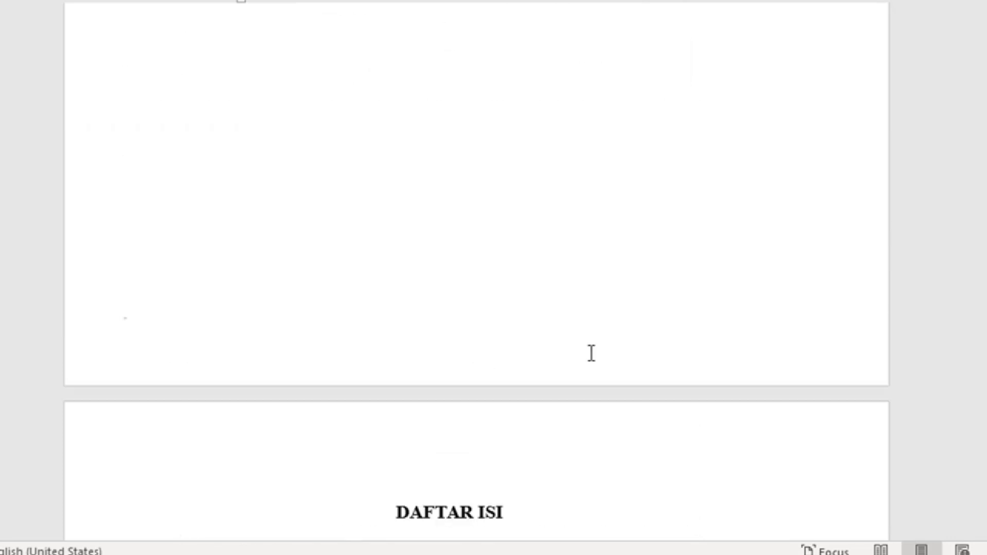
pyautogui.scroll(8, 592, 353)
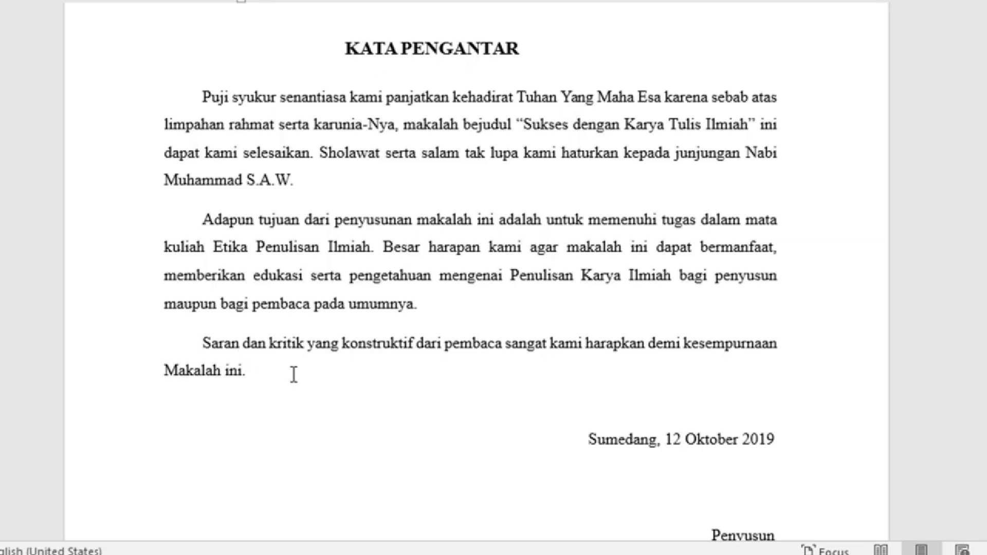
pyautogui.scroll(-5, 647, 374)
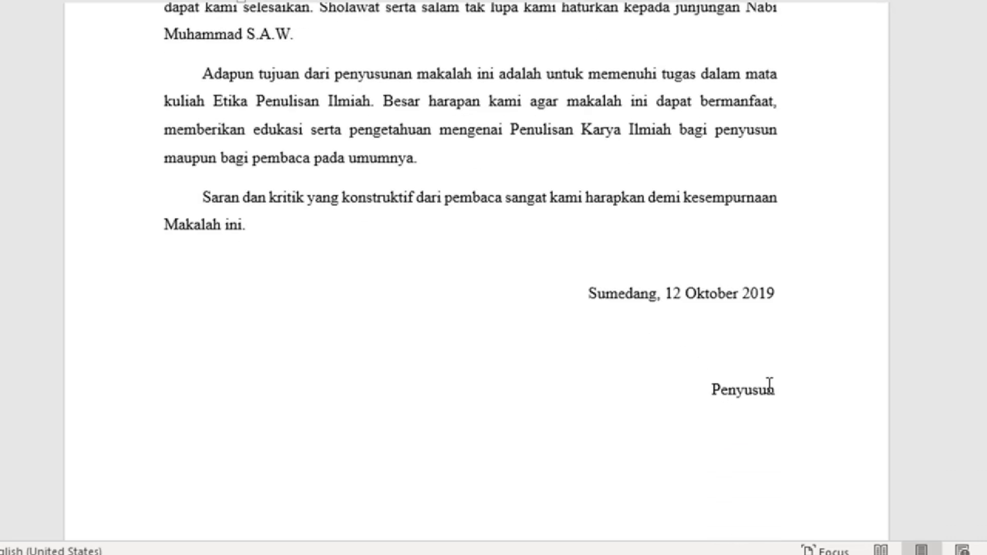
pyautogui.scroll(-7, 772, 385)
pyautogui.scroll(-10, 758, 341)
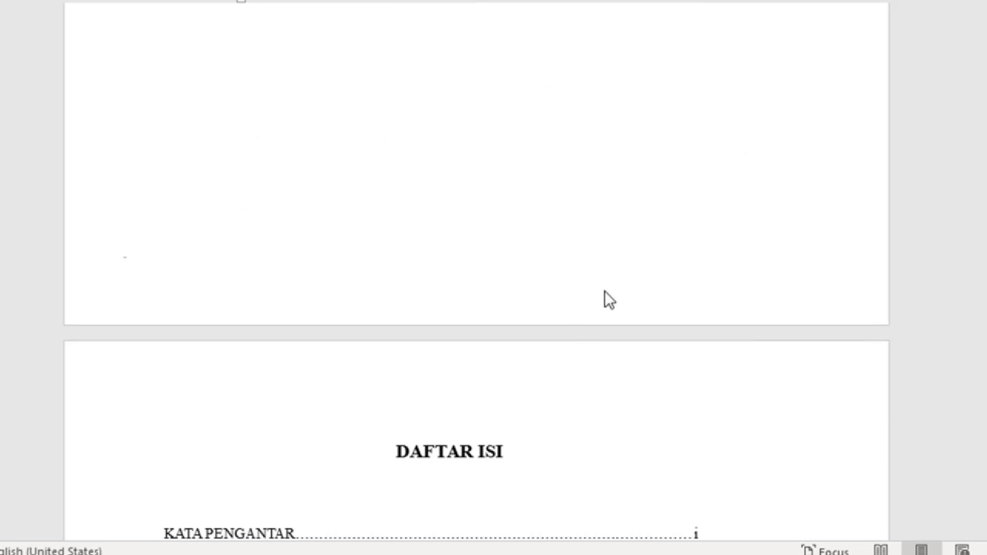
pyautogui.scroll(10, 605, 293)
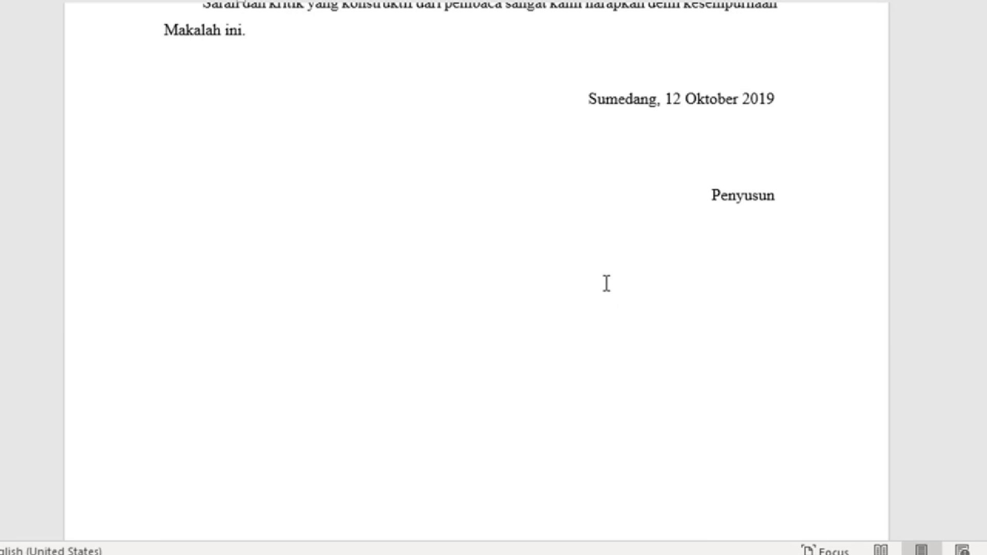
pyautogui.click(793, 198)
pyautogui.scroll(3, 865, 239)
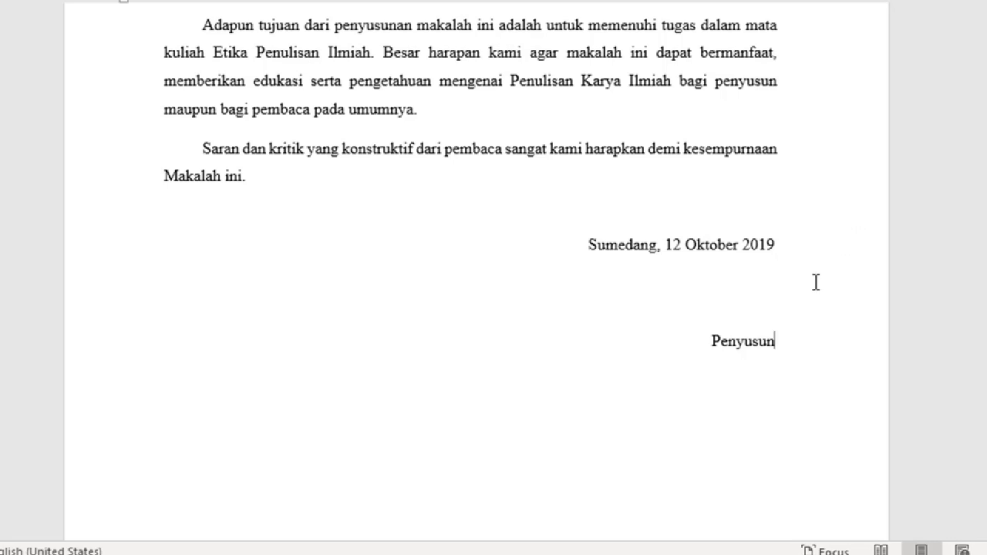
pyautogui.click(769, 376)
pyautogui.scroll(-4, 596, 425)
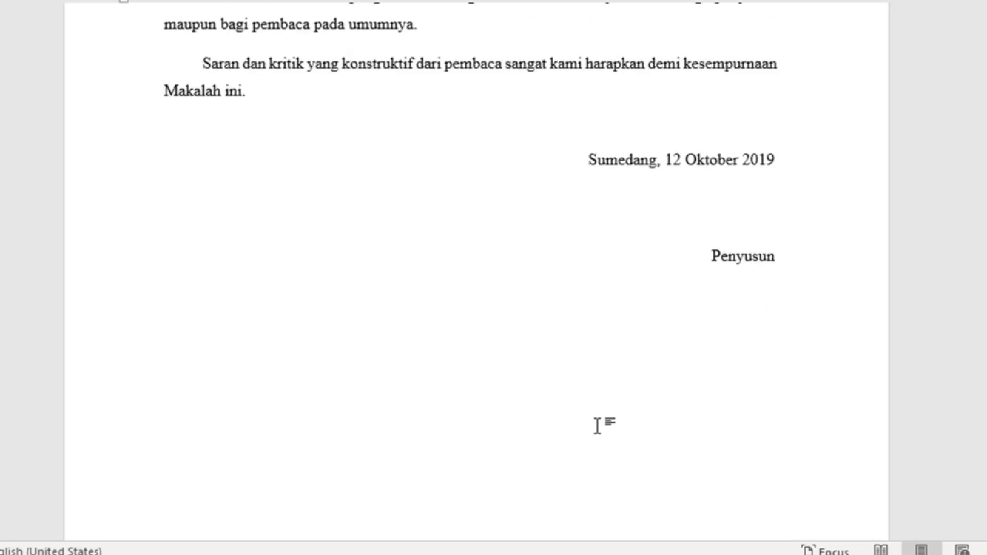
pyautogui.scroll(-4, 599, 426)
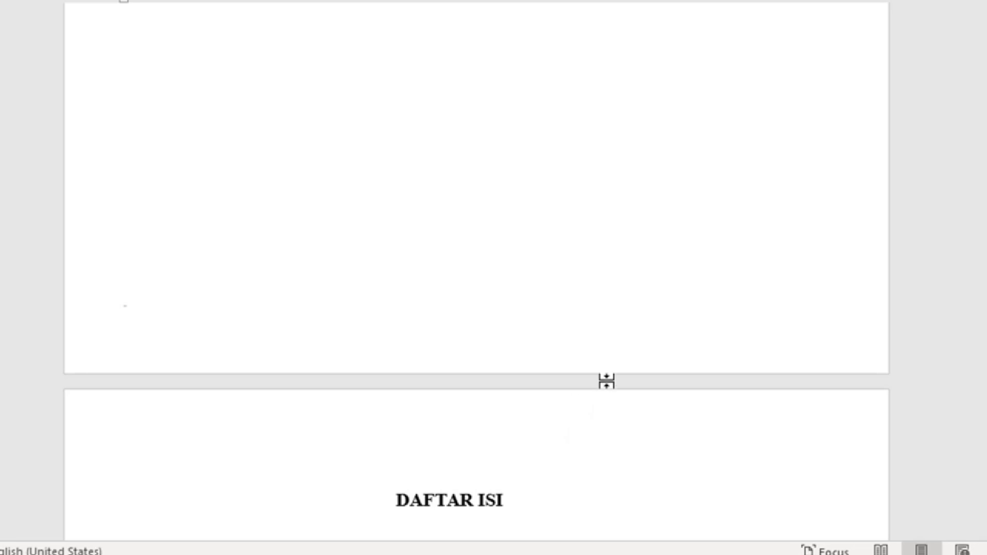
# Step: Insert a page break before the BAB 2 ETIKA PENULISAN heading with Ctrl+Enter
pyautogui.scroll(-20, 606, 381)
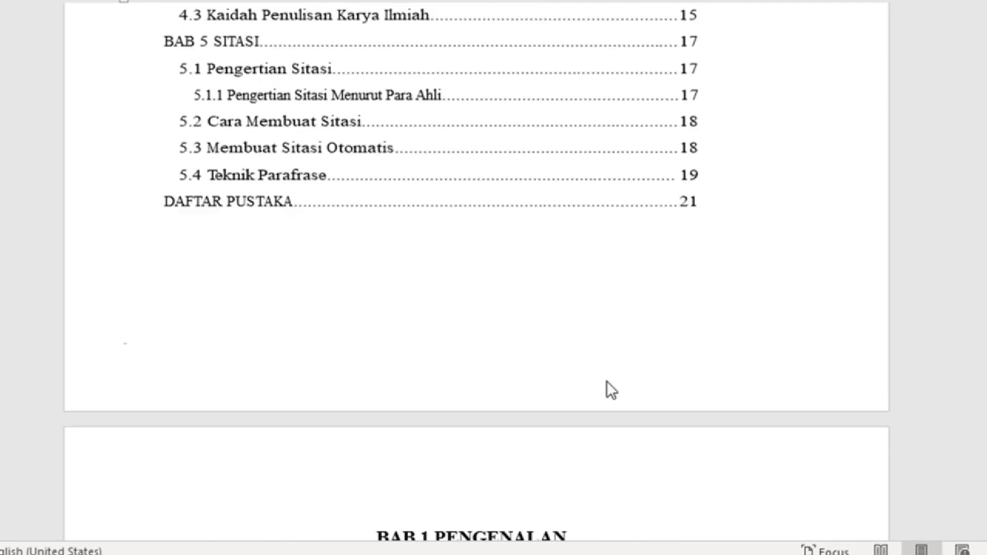
pyautogui.scroll(-20, 607, 381)
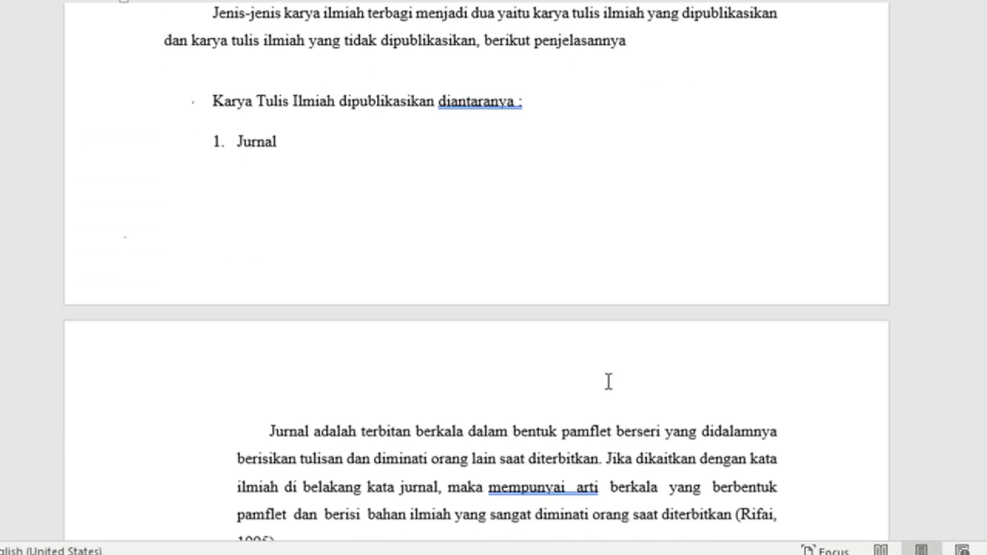
pyautogui.scroll(-20, 608, 381)
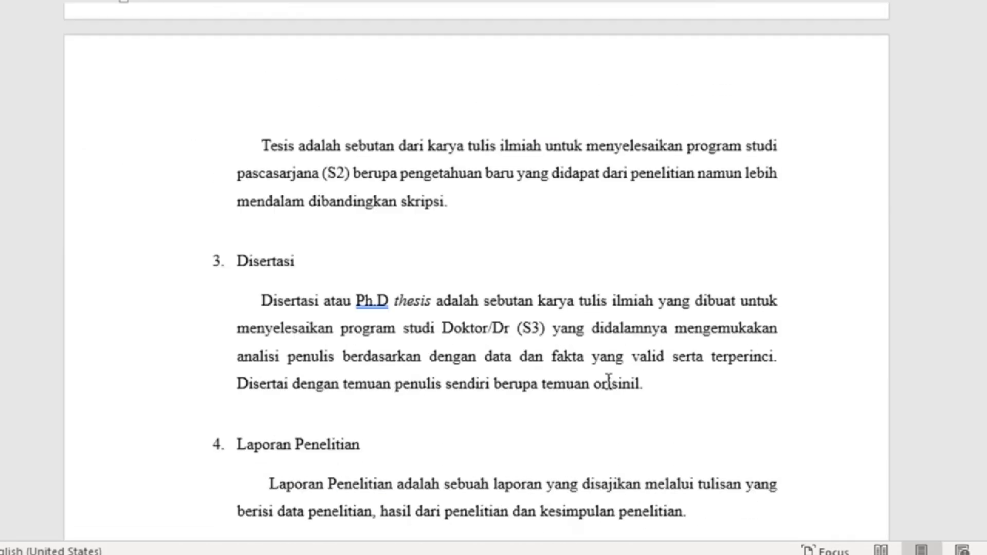
pyautogui.scroll(-17, 608, 381)
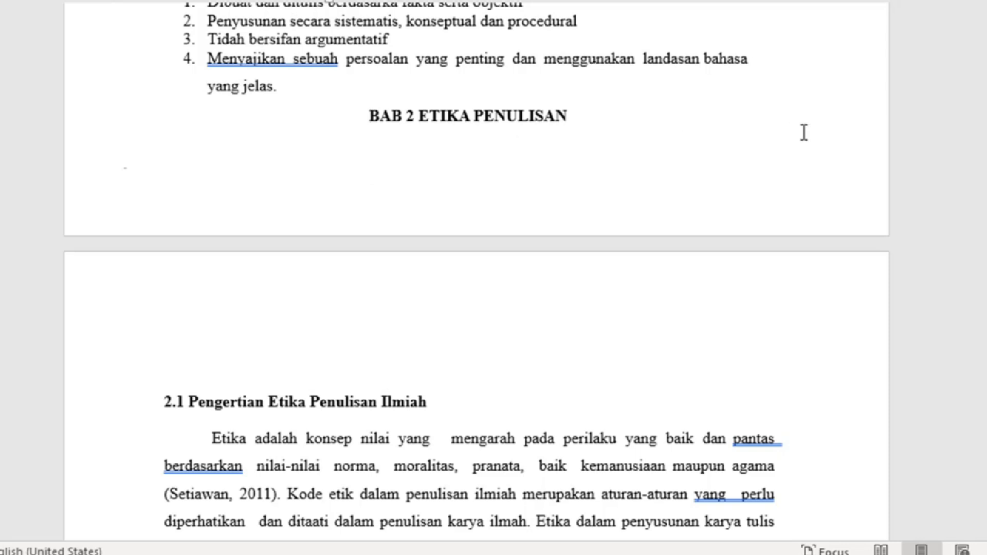
pyautogui.hotkey('ctrl', 'Return')
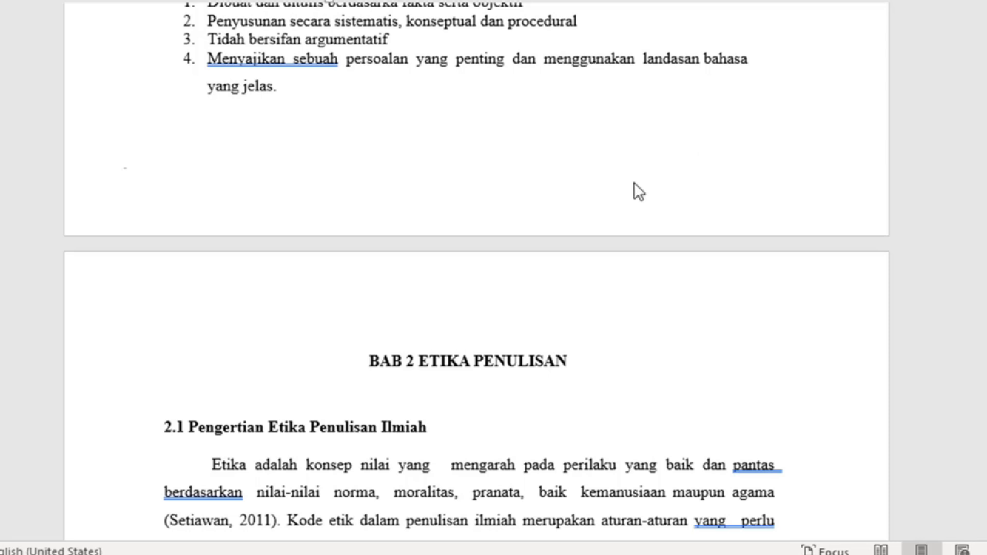
# Step: Add six blank lines before BAB 3 PLAGIARISME so it moves to the top of the next page
pyautogui.scroll(-10, 618, 217)
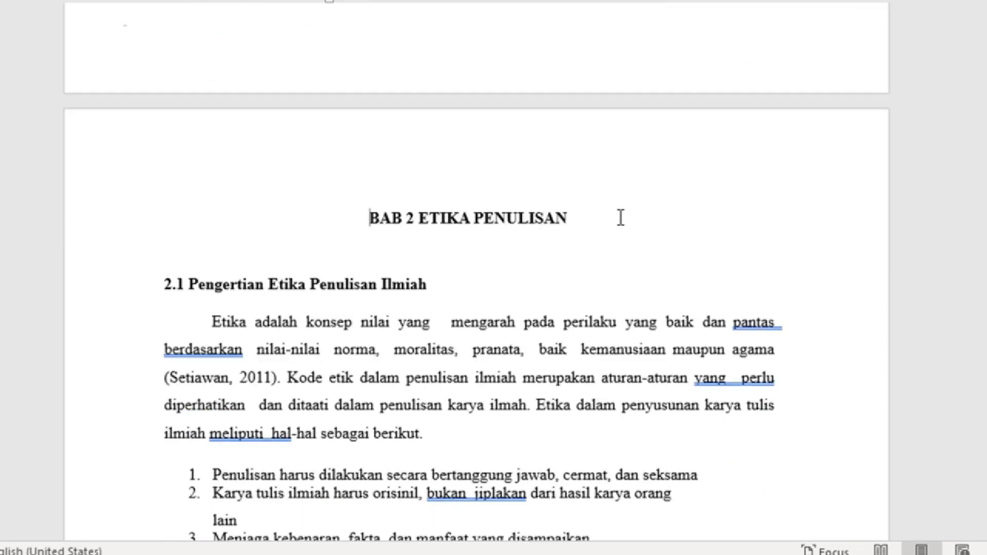
pyautogui.scroll(-20, 621, 216)
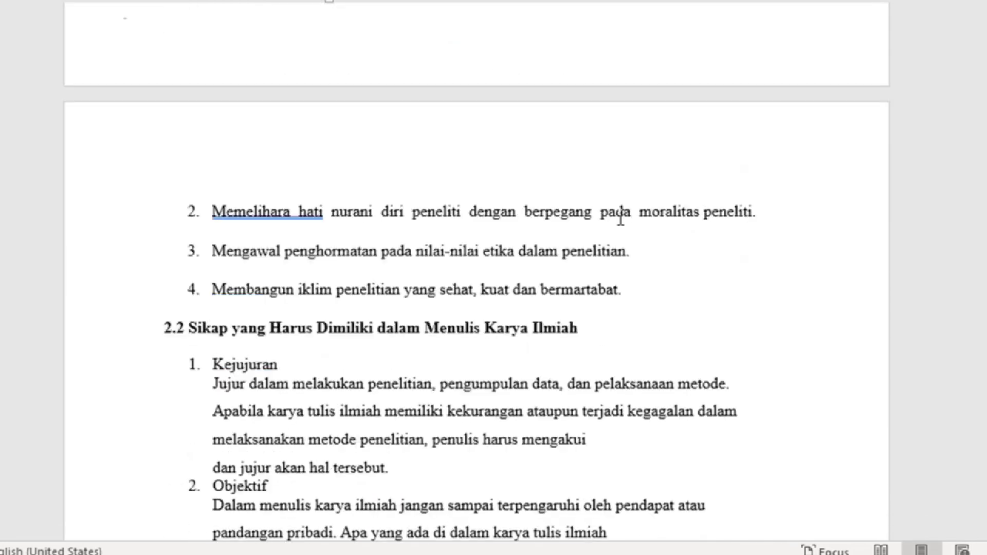
pyautogui.scroll(-20, 621, 217)
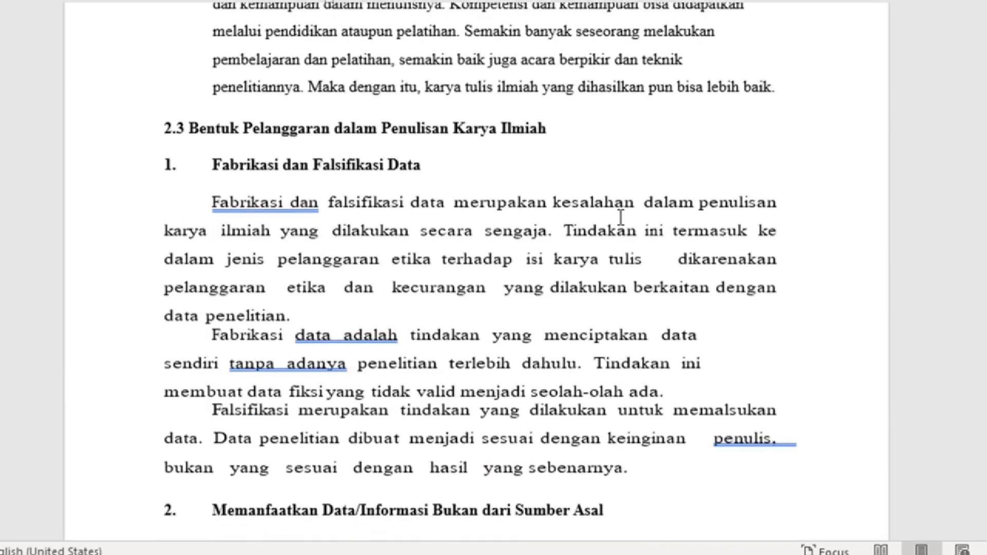
pyautogui.scroll(-20, 621, 217)
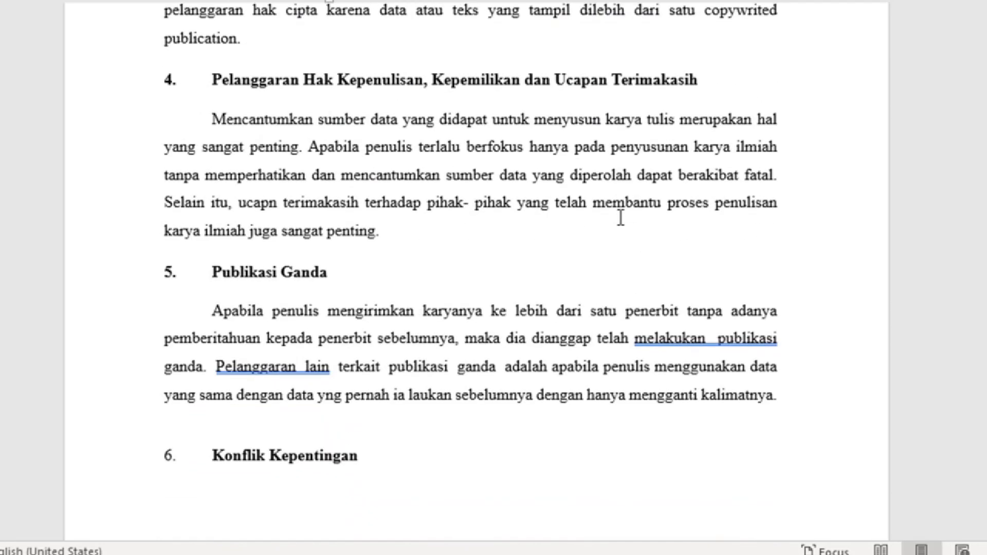
pyautogui.scroll(-5, 621, 217)
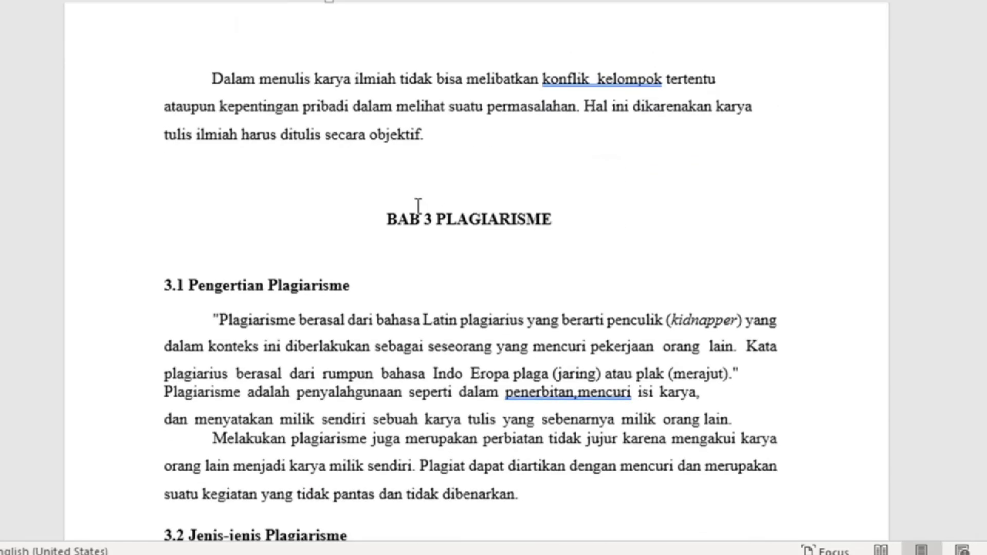
pyautogui.scroll(5, 418, 205)
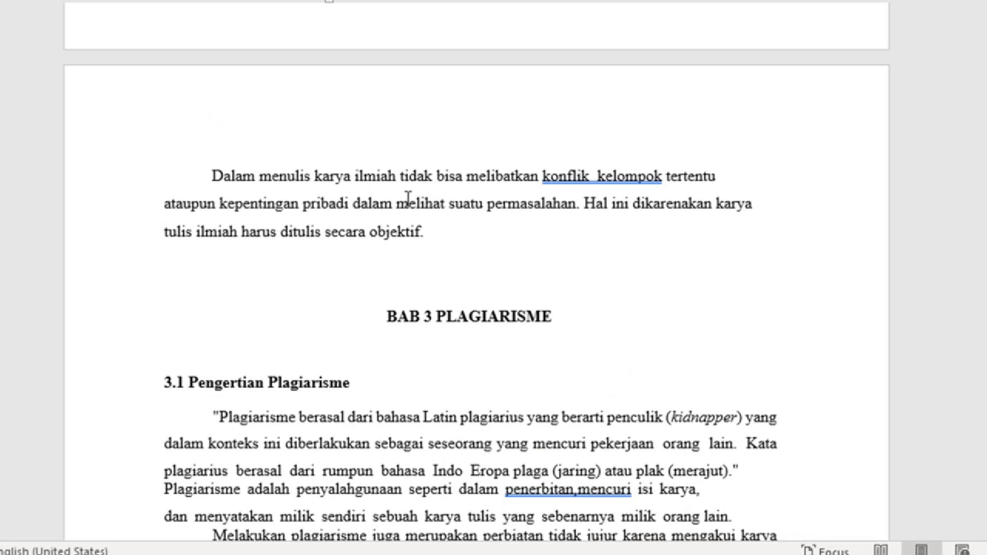
pyautogui.click(385, 316)
pyautogui.press('Return')
pyautogui.press('Return')
pyautogui.press('Return')
pyautogui.press('Return')
pyautogui.press('Return')
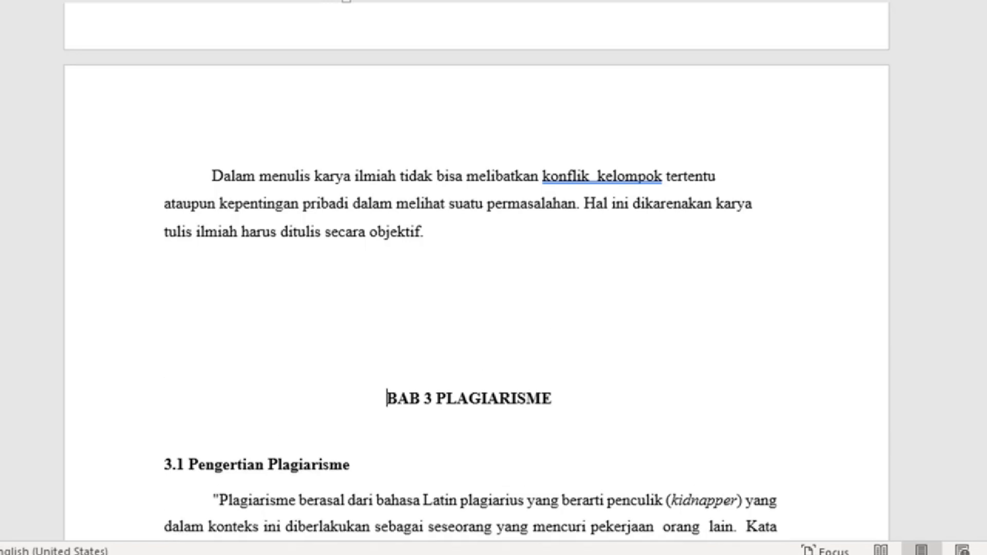
pyautogui.press('Return')
pyautogui.press('Return')
pyautogui.press('Return')
pyautogui.press('Return')
pyautogui.press('Return')
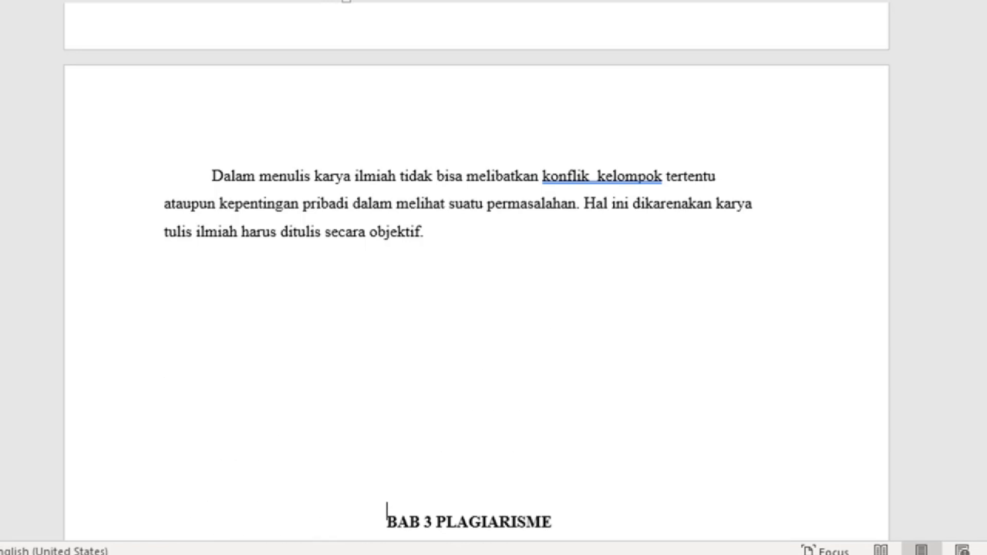
pyautogui.press('Return')
pyautogui.press('Return')
pyautogui.press('Return')
pyautogui.press('Return')
pyautogui.press('Return')
pyautogui.press('Return')
pyautogui.press('Return')
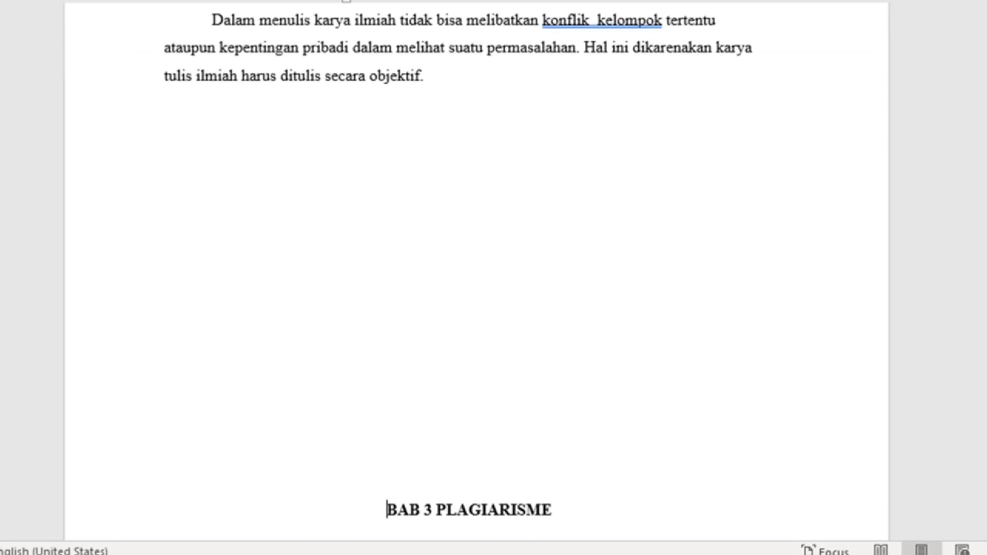
pyautogui.press('Return')
pyautogui.press('Return')
pyautogui.press('Return')
pyautogui.press('Return')
pyautogui.press('Return')
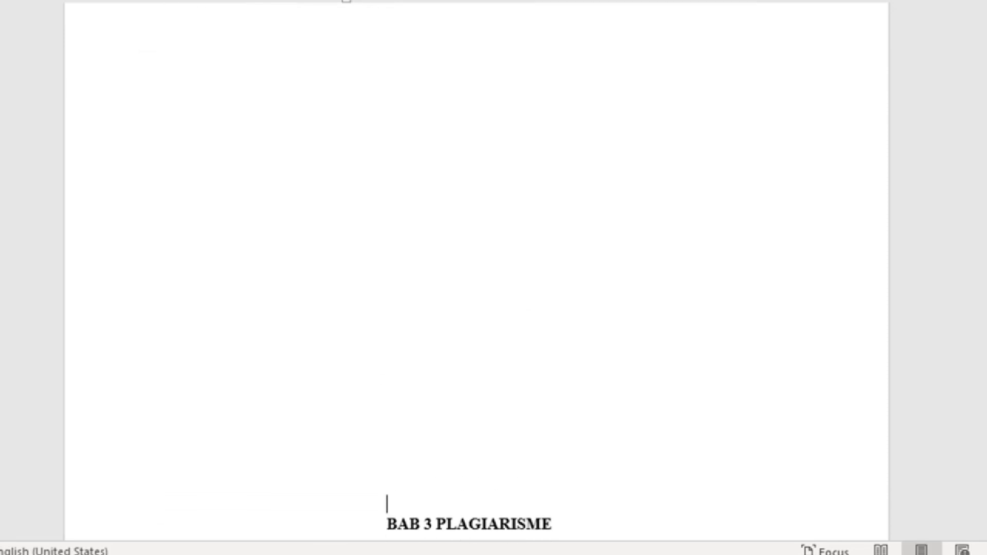
pyautogui.press('Return')
pyautogui.press('Return')
pyautogui.press('Return')
pyautogui.press('Return')
pyautogui.press('Return')
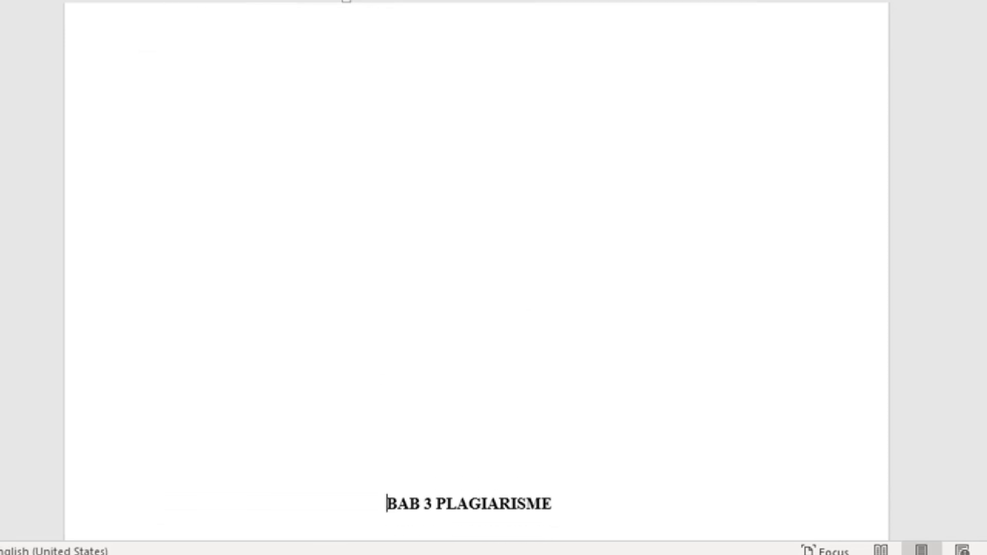
pyautogui.press('Return')
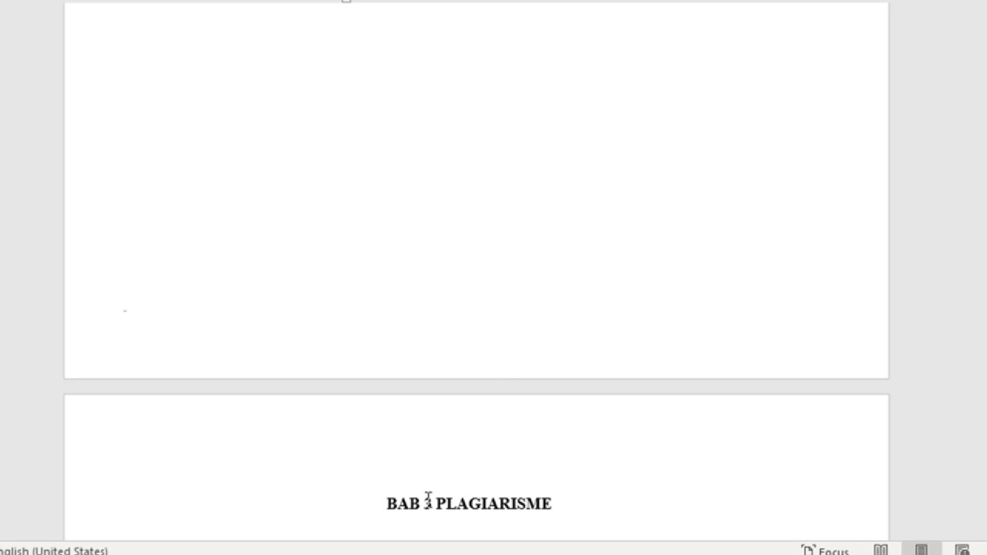
pyautogui.scroll(3, 503, 297)
pyautogui.scroll(8, 503, 297)
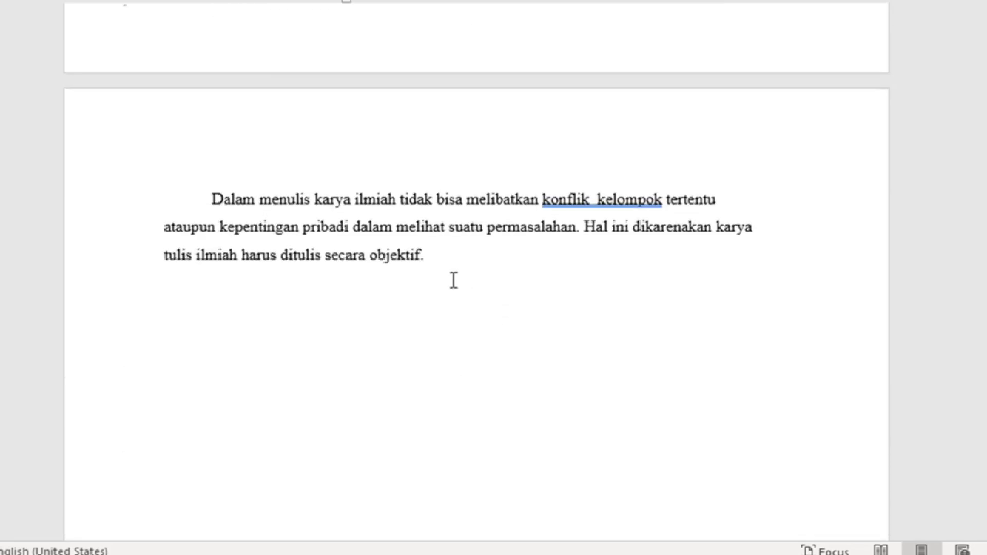
# Step: Append a long line of filler text after 'objektif.' in the 'Dalam menulis karya ilmiah' paragraph
pyautogui.click(450, 259)
pyautogui.write('Lsjf asj')
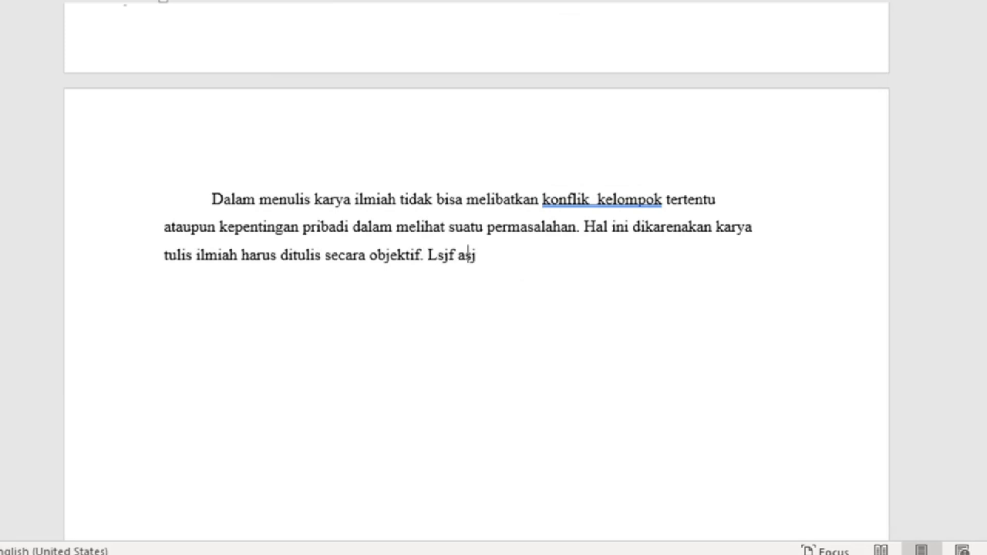
pyautogui.write('fjasl flkasjfjsklfaskl fjklasklf askl fjkls ajfklasjklf jaskl')
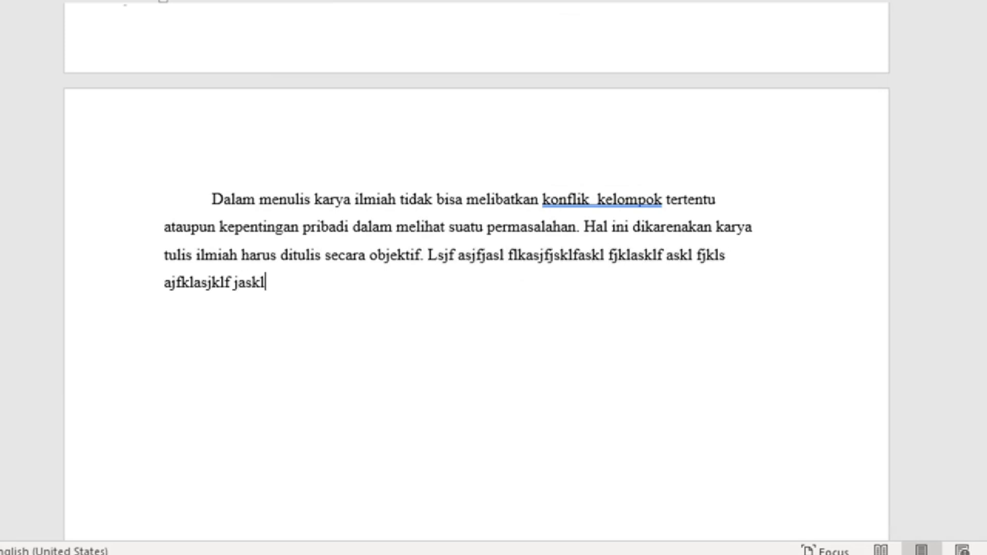
pyautogui.write(' fjklas jfklasklf jaskl fklas fkl asklf jasklfj klas jfklasjf askl f')
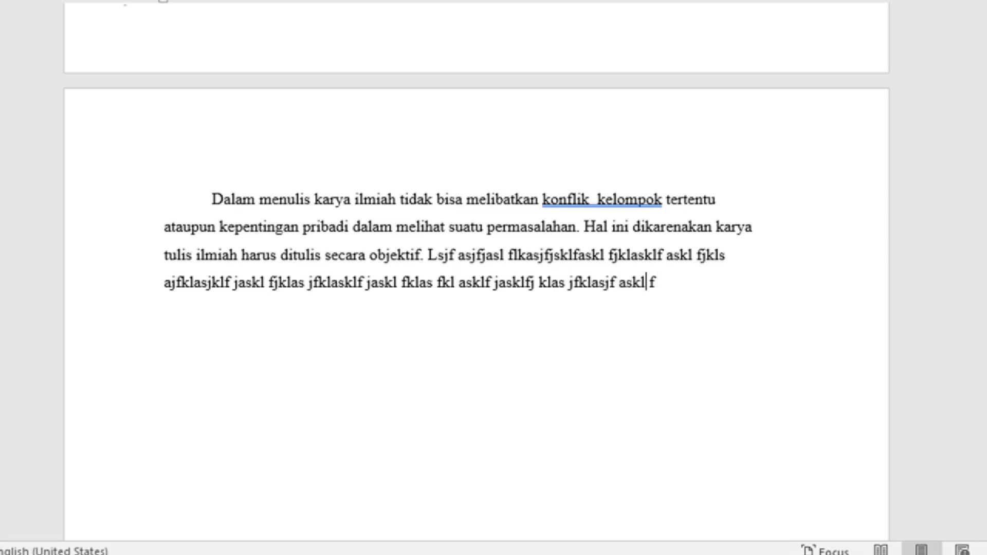
pyautogui.write('klasj fklasjklf jasklf jklsj fkl ajklfjkls')
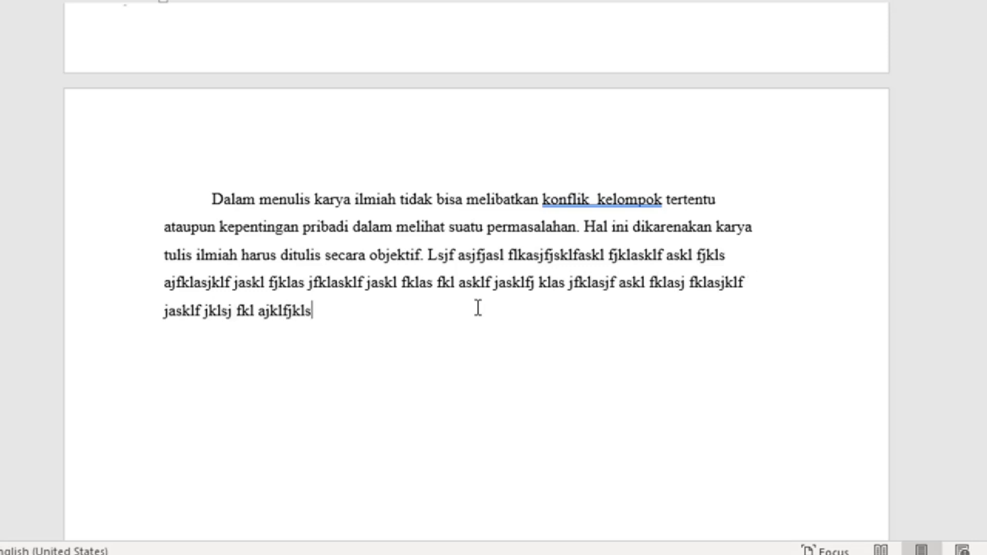
pyautogui.scroll(-4, 479, 305)
pyautogui.scroll(-2, 479, 305)
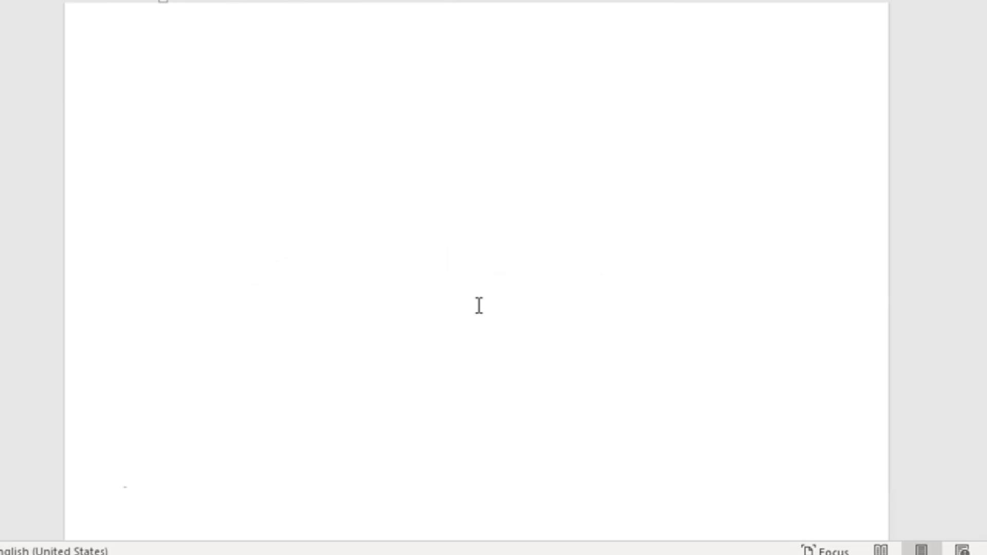
pyautogui.scroll(-7, 478, 305)
# Step: Check the blank lines above BAB 3 PLAGIARISME by stepping the caret between pages
pyautogui.click(492, 247)
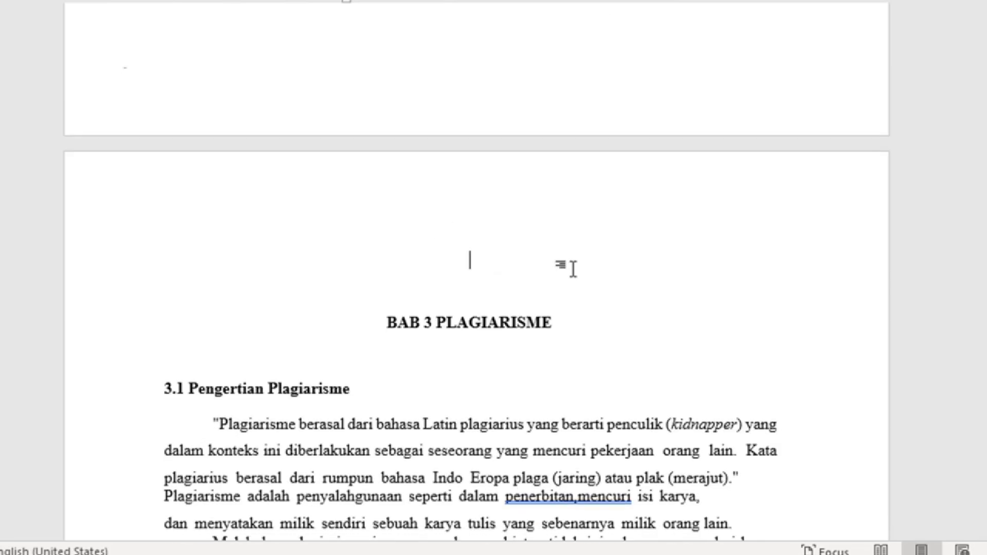
pyautogui.press('Down')
pyautogui.press('Down')
pyautogui.press('Up')
pyautogui.press('Up')
pyautogui.press('Up')
pyautogui.press('Down')
pyautogui.press('Up')
pyautogui.press('Up')
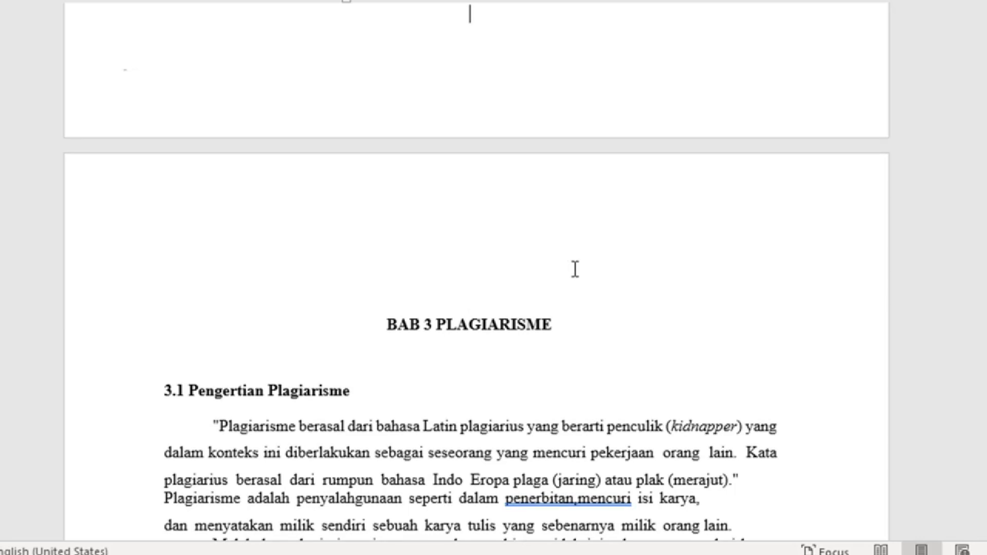
pyautogui.press('Down')
pyautogui.press('Up')
pyautogui.press('Up')
pyautogui.press('Down')
pyautogui.scroll(6, 538, 209)
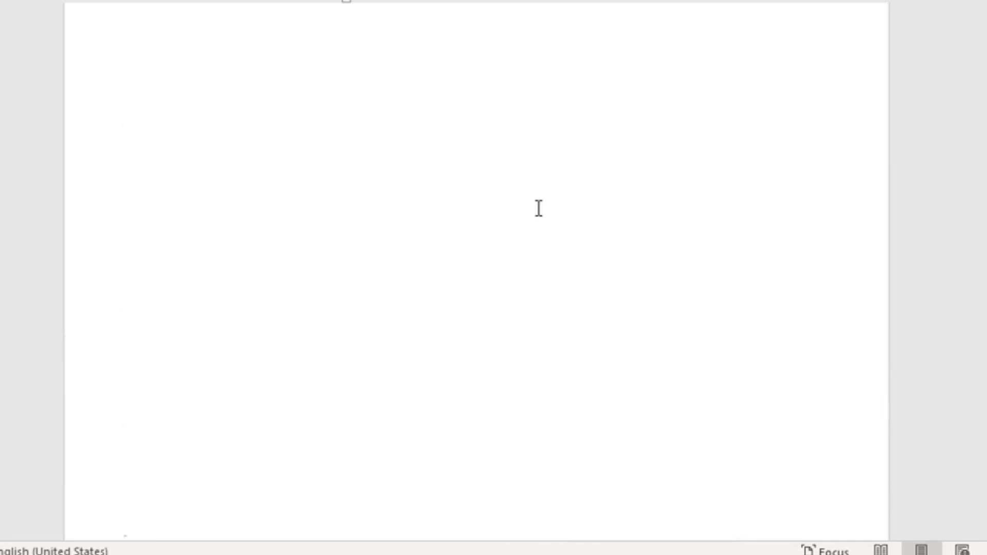
pyautogui.scroll(8, 538, 208)
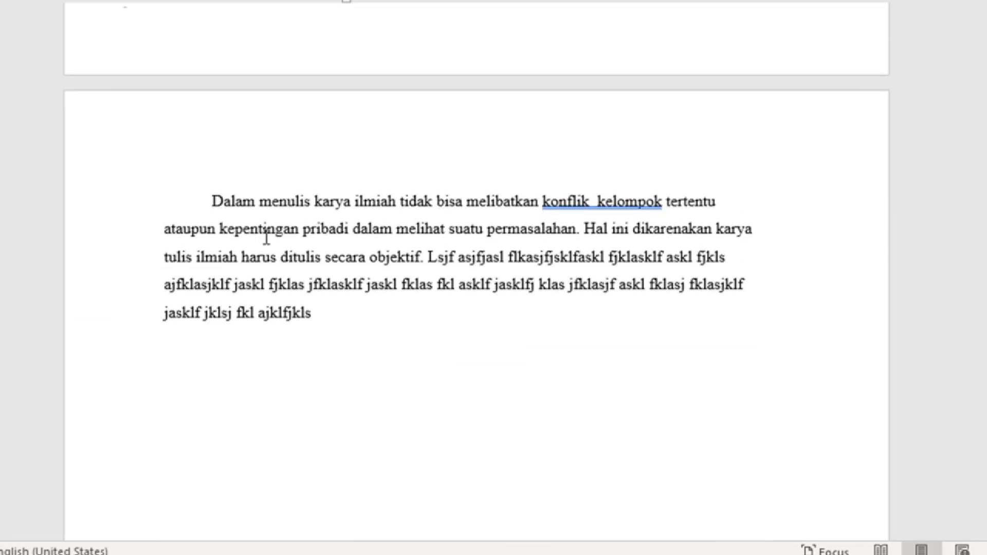
# Step: Delete the text from 'ataupun' to the paragraph's end, then undo that deletion
pyautogui.moveTo(167, 230); pyautogui.dragTo(366, 323)
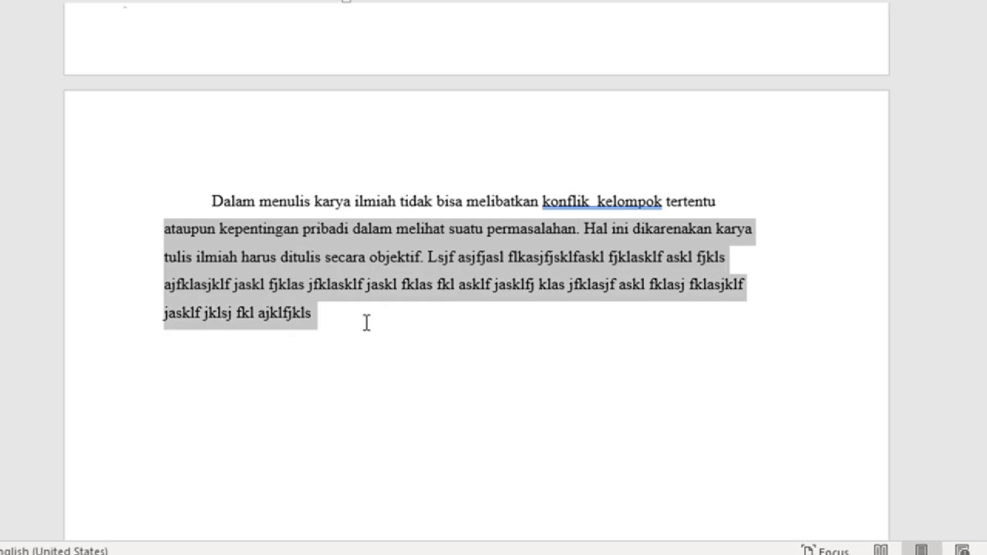
pyautogui.press('BackSpace')
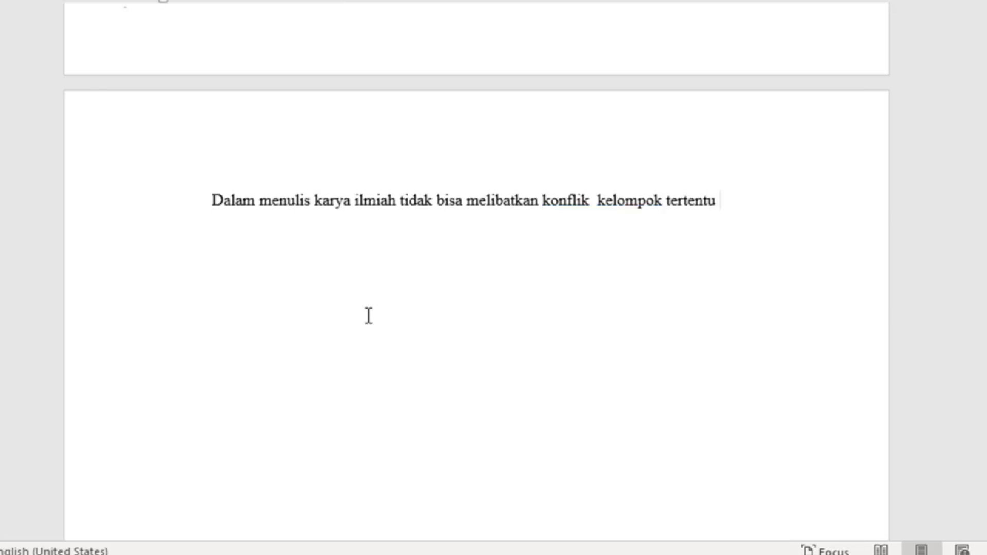
pyautogui.scroll(-15, 369, 315)
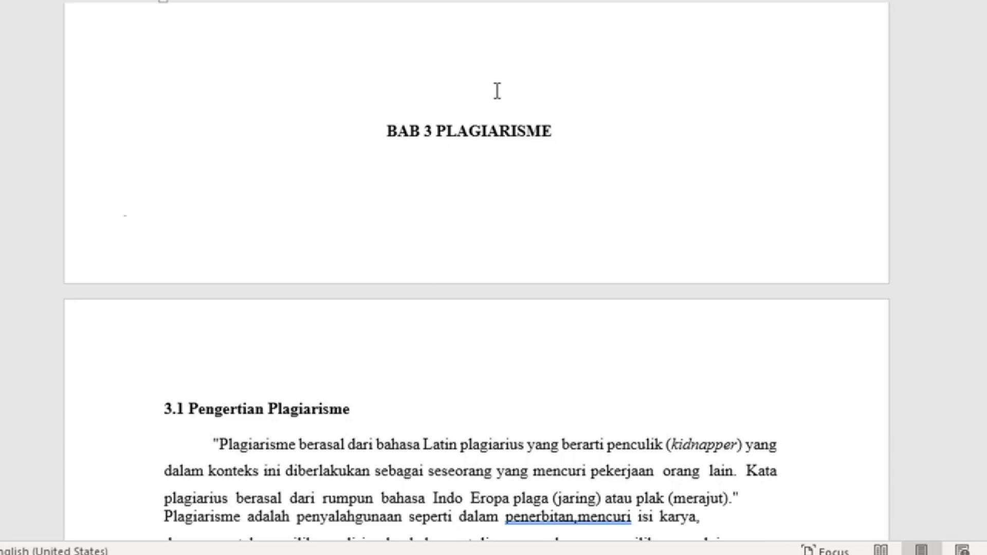
pyautogui.scroll(12, 497, 91)
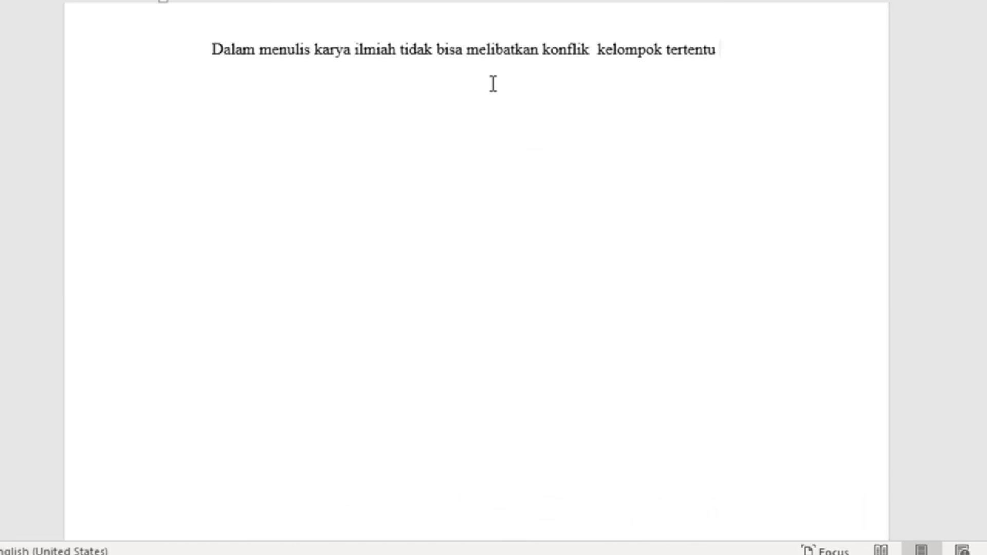
pyautogui.hotkey('ctrl', 'z')
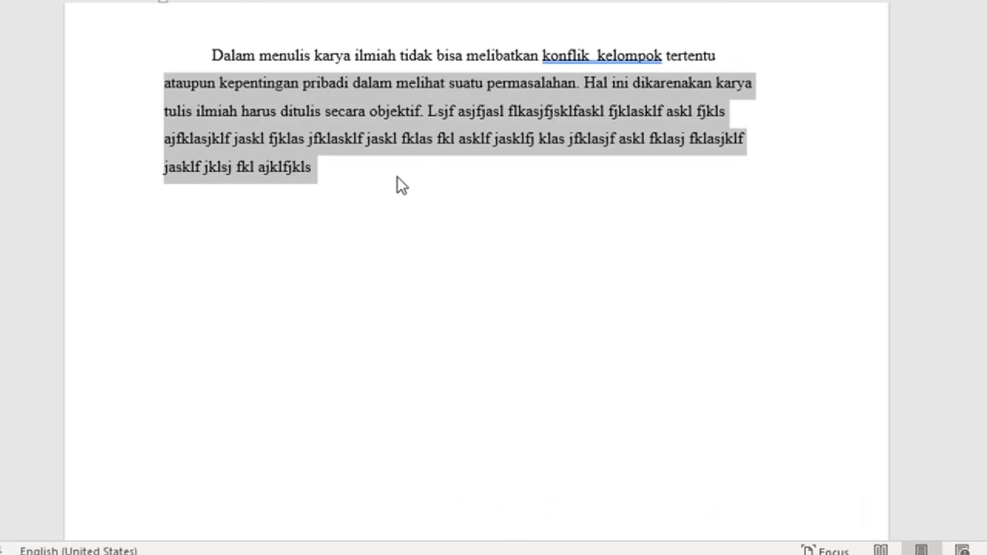
# Step: Delete only the filler text after 'objektif.' and start a new empty paragraph below it
pyautogui.click(467, 189)
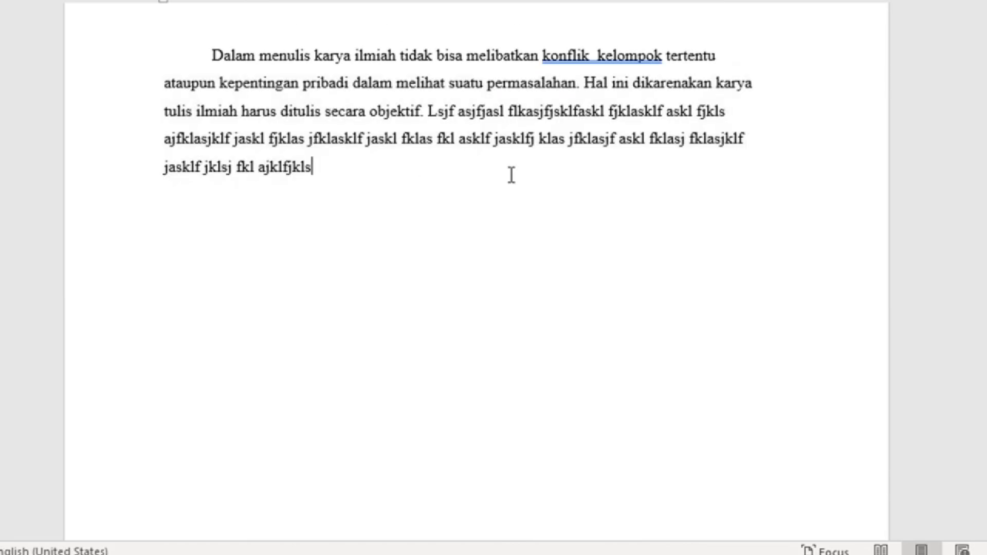
pyautogui.press('Up')
pyautogui.press('Up')
pyautogui.press('Right')
pyautogui.press('Right')
pyautogui.press('Right')
pyautogui.press('Right')
pyautogui.press('Right')
pyautogui.press('Right')
pyautogui.press('Right')
pyautogui.press('Right')
pyautogui.press('Right')
pyautogui.press('Right')
pyautogui.press('Right')
pyautogui.press('Right')
pyautogui.press('Right')
pyautogui.press('Right')
pyautogui.press('Right')
pyautogui.press('Right')
pyautogui.press('Right')
pyautogui.press('Right')
pyautogui.press('Right')
pyautogui.press('Right')
pyautogui.hotkey('shift', 'Down')
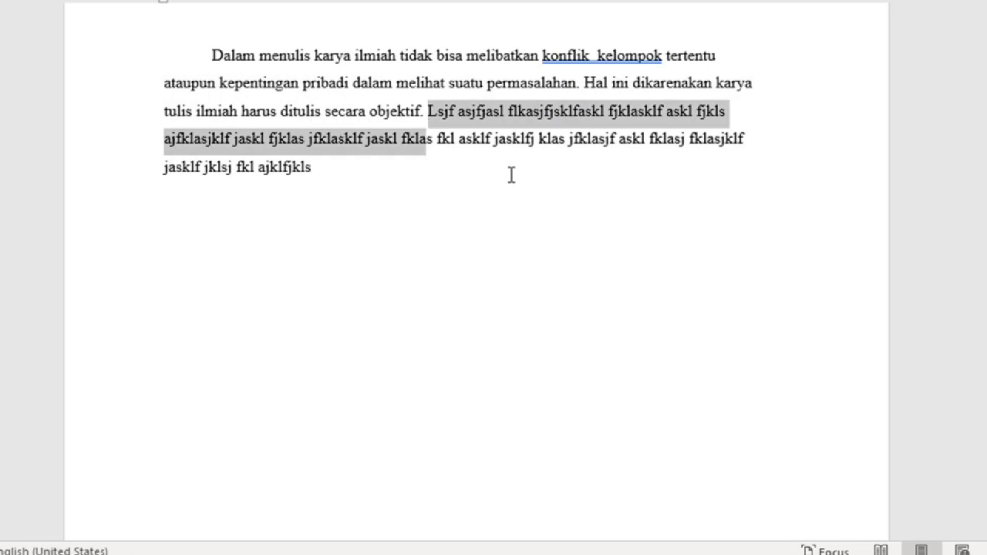
pyautogui.hotkey('shift', 'Down')
pyautogui.press('BackSpace')
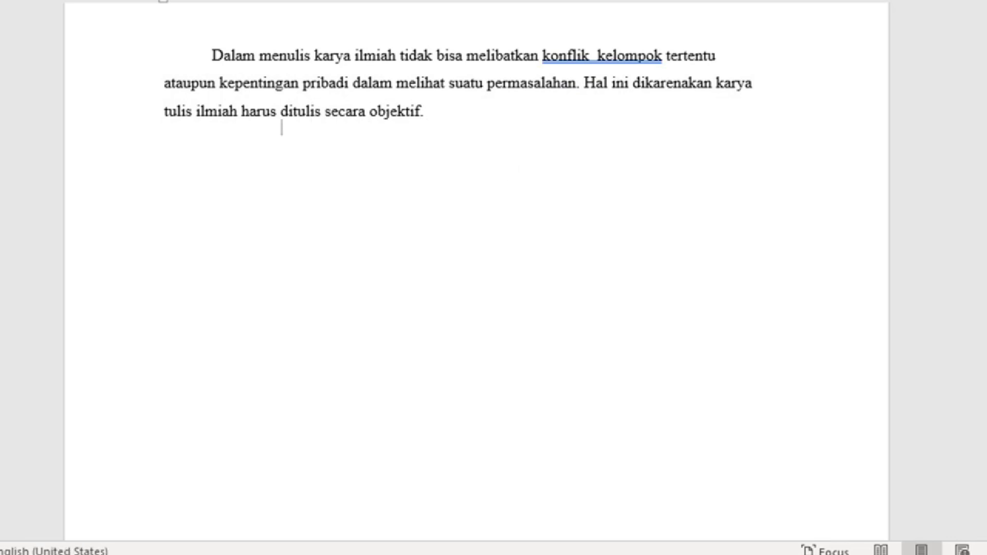
pyautogui.press('Return')
# Step: Delete two empty lines so BAB 3 PLAGIARISME follows the 'objektif.' paragraph, with the caret at its start
pyautogui.doubleClick(509, 174)
pyautogui.press('Delete')
pyautogui.press('Delete')
pyautogui.press('Delete')
pyautogui.press('Delete')
pyautogui.press('Delete')
pyautogui.press('Delete')
pyautogui.press('Delete')
pyautogui.press('Delete')
pyautogui.press('Delete')
pyautogui.press('Delete')
pyautogui.press('Delete')
pyautogui.press('Delete')
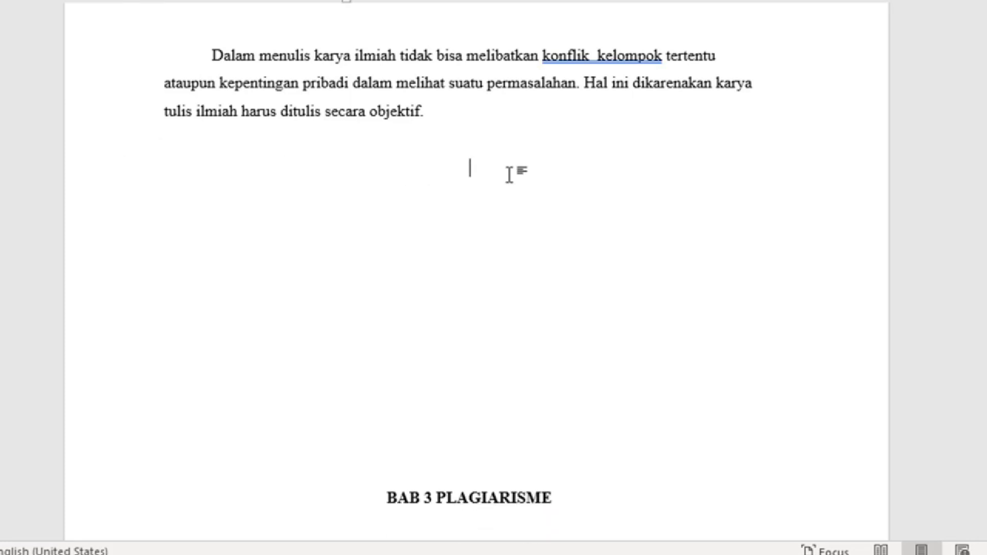
pyautogui.press('Delete')
pyautogui.press('Delete')
pyautogui.press('Delete')
pyautogui.press('Delete')
pyautogui.press('Delete')
pyautogui.press('Delete')
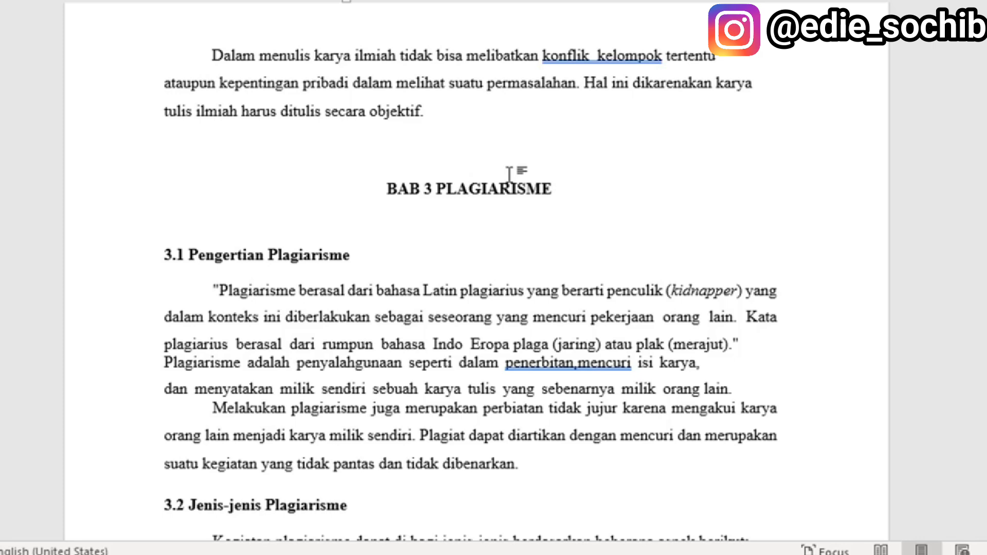
pyautogui.press('Left')
pyautogui.press('Left')
pyautogui.press('Left')
pyautogui.press('Left')
pyautogui.press('Left')
pyautogui.press('Left')
pyautogui.press('Left')
pyautogui.press('Left')
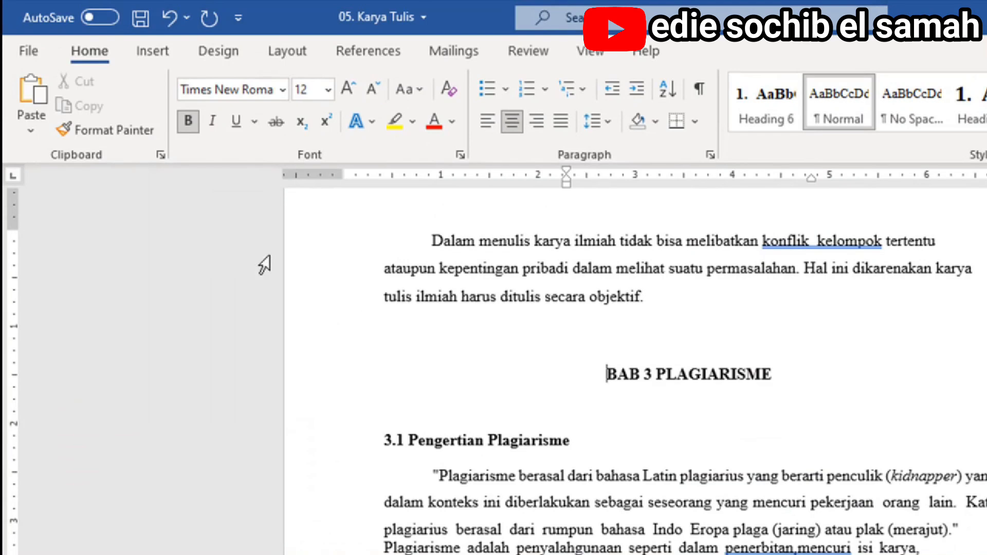
# Step: Insert a page break before BAB 3 PLAGIARISME from the Insert tab
pyautogui.click(164, 55)
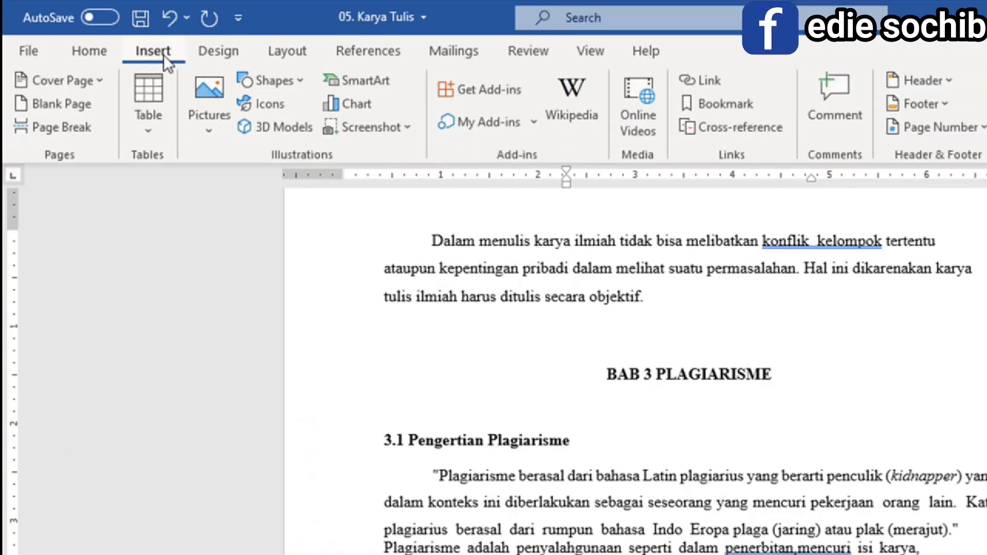
pyautogui.click(74, 127)
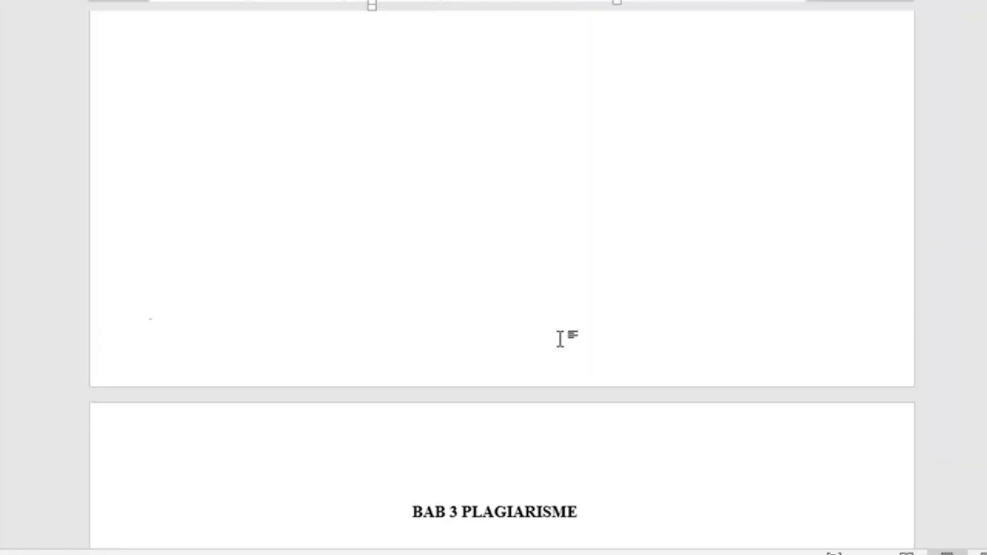
# Step: Append another line of filler text after 'objektif.' and check the BAB 3 PLAGIARISME page
pyautogui.scroll(5, 560, 339)
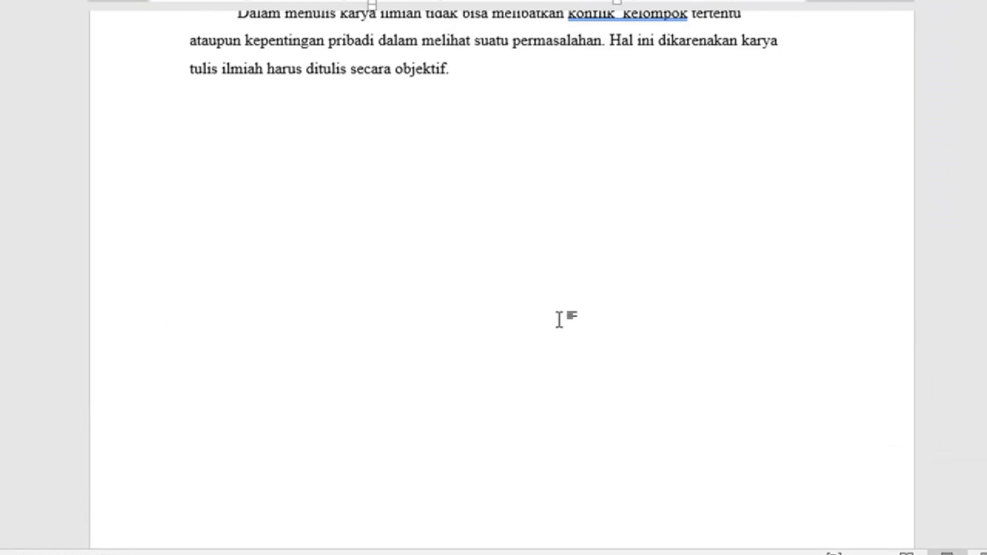
pyautogui.scroll(3, 560, 319)
pyautogui.scroll(-8, 560, 319)
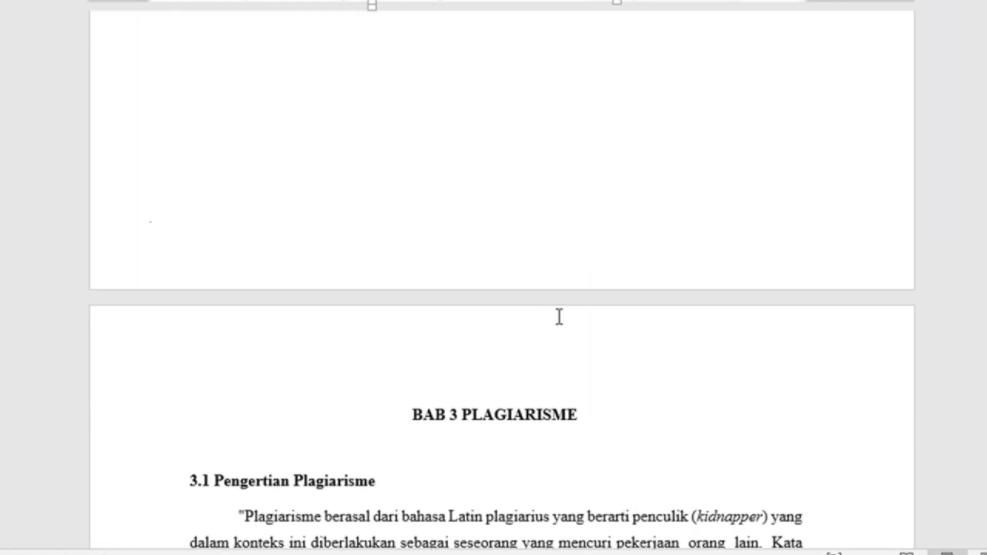
pyautogui.scroll(5, 546, 305)
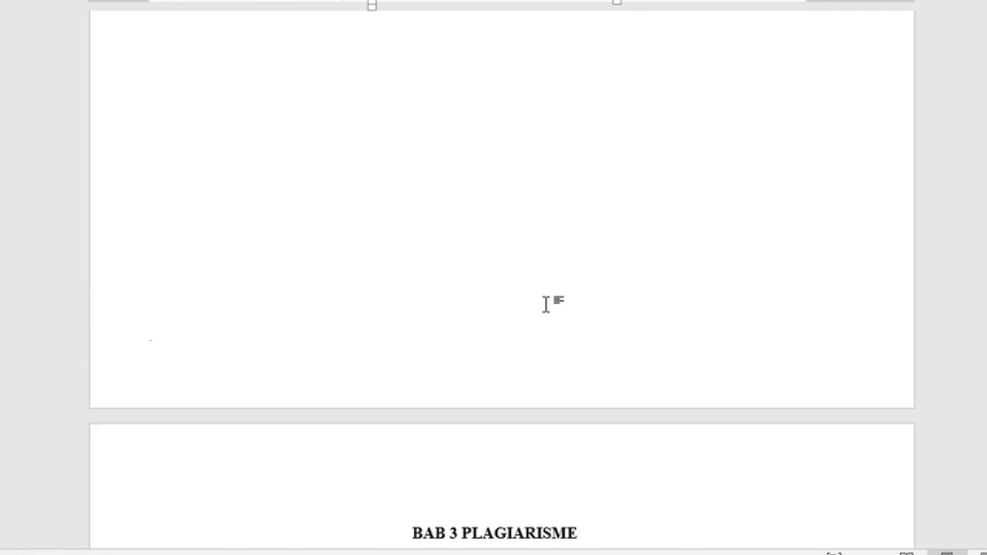
pyautogui.scroll(6, 546, 304)
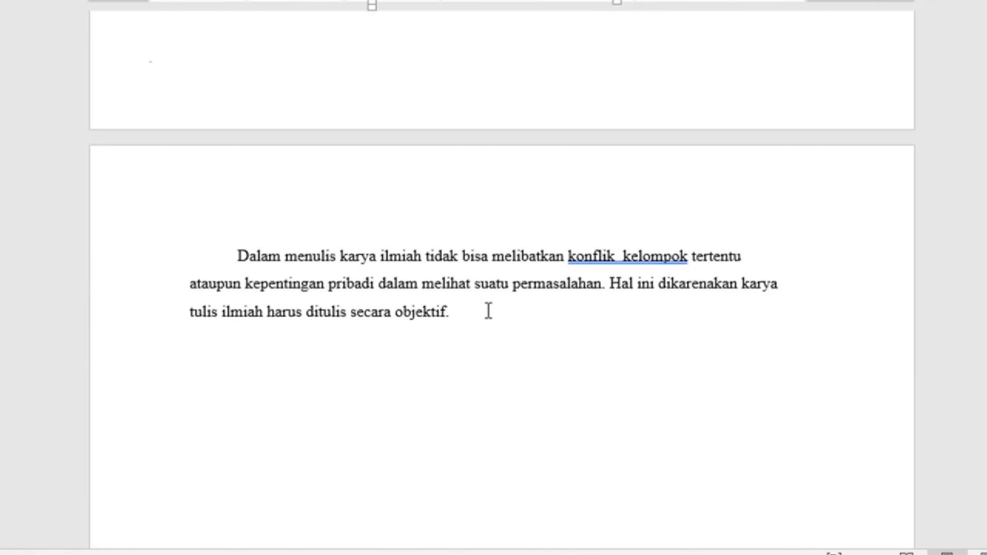
pyautogui.click(489, 310)
pyautogui.write('Aljf lasjfl asjfk')
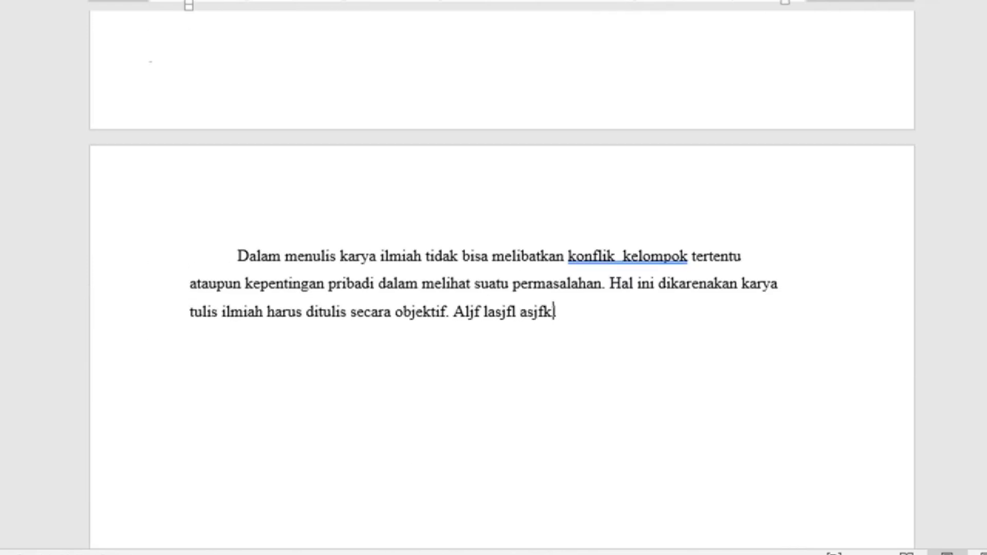
pyautogui.write('l aslfj aslfj lkasjfklasjfjasklj fklasjfkljasklfj askl fjklasj fklasjkl')
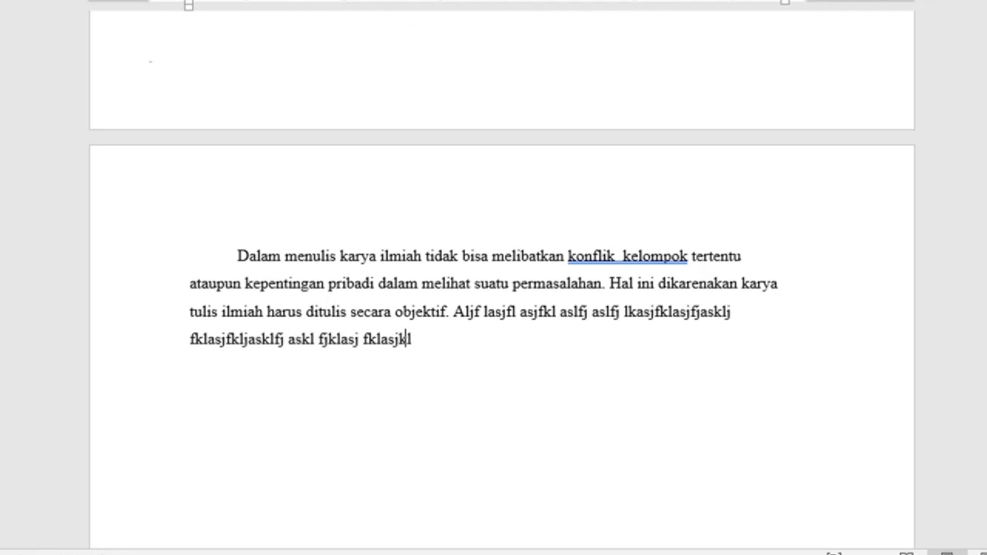
pyautogui.write('f jasklfj klsjfkljslf jlsjflkasjf jaslfj klasjfkljasklfj ')
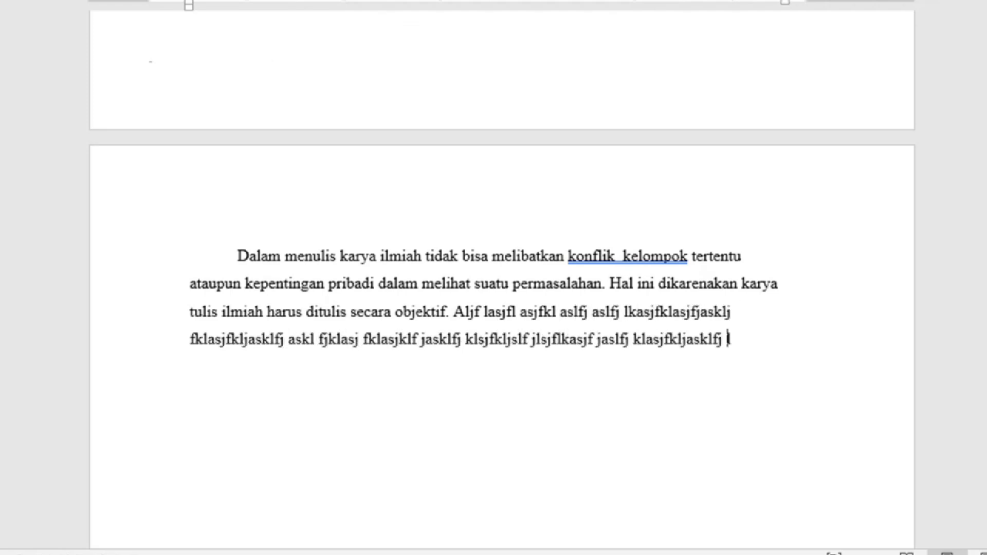
pyautogui.write('lasjflasjfljasklf jsfjkls')
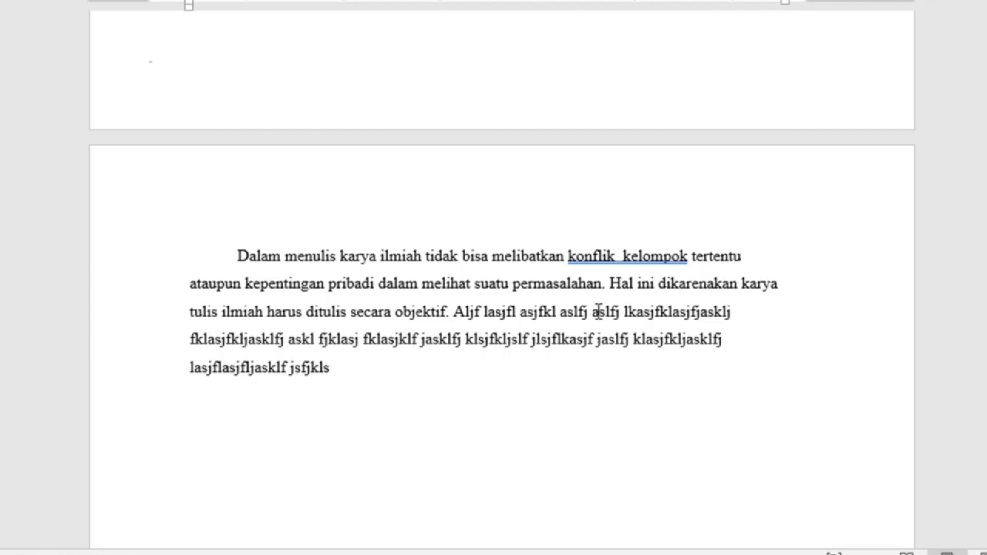
pyautogui.scroll(-1, 551, 303)
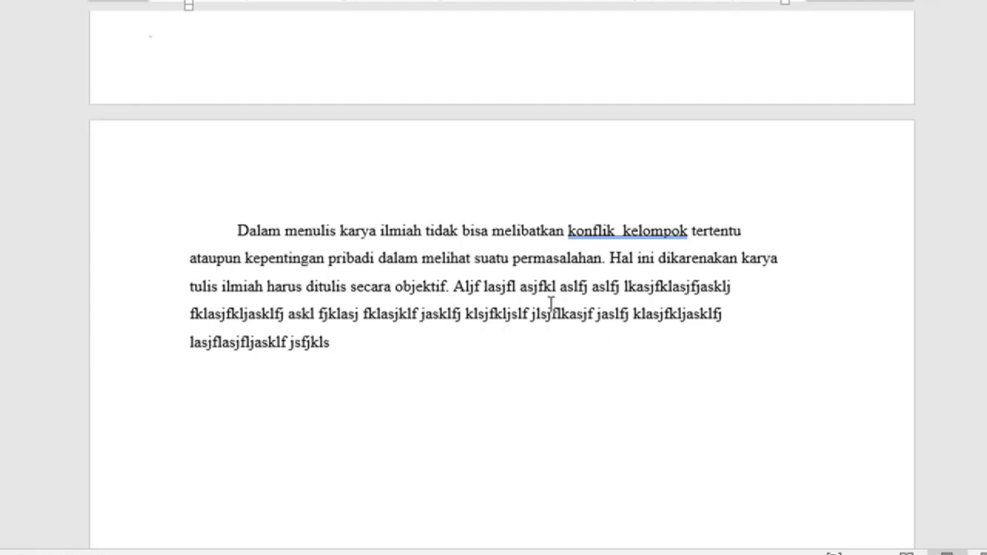
pyautogui.scroll(-15, 552, 304)
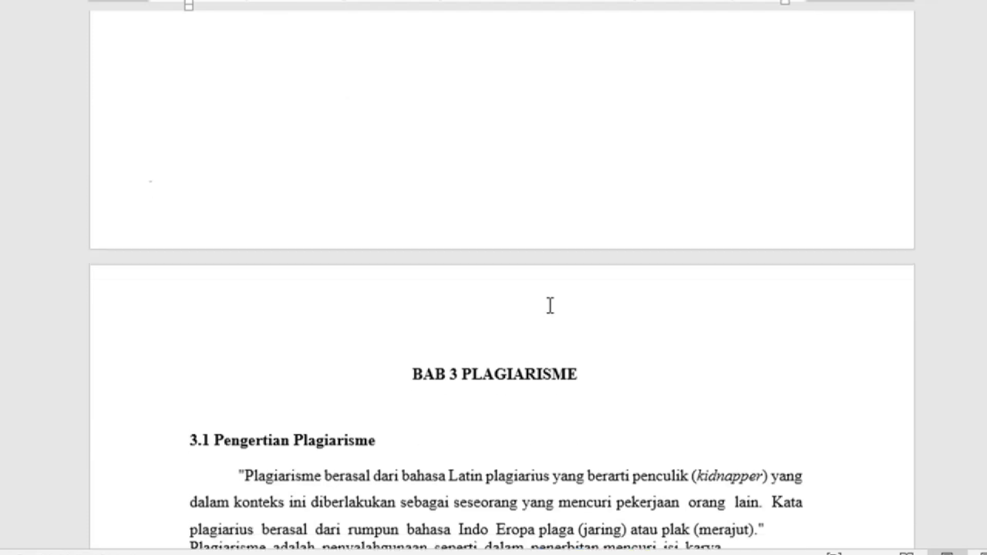
pyautogui.click(413, 366)
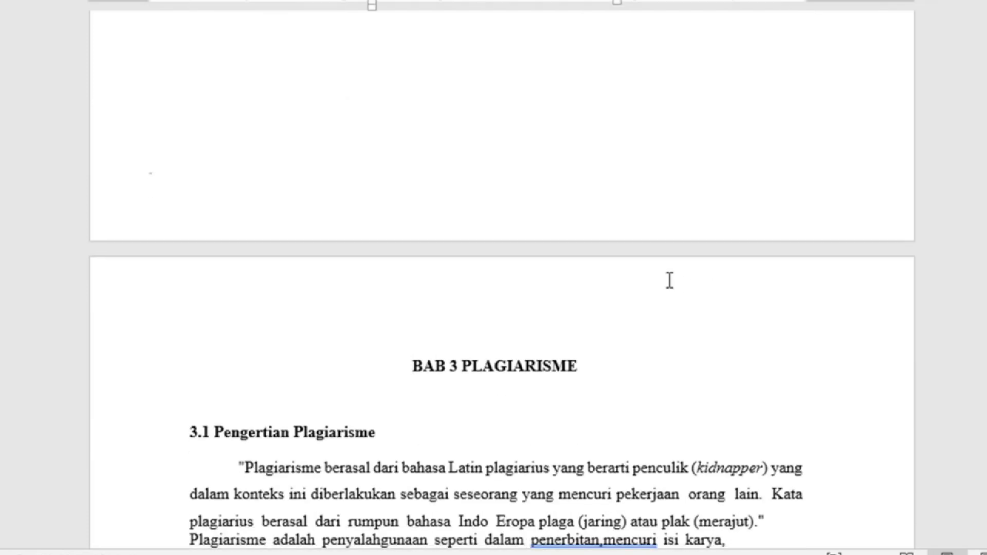
# Step: Select the filler text through the paragraph's end and delete it, clearing the leftover text
pyautogui.scroll(6, 661, 270)
pyautogui.scroll(3, 661, 270)
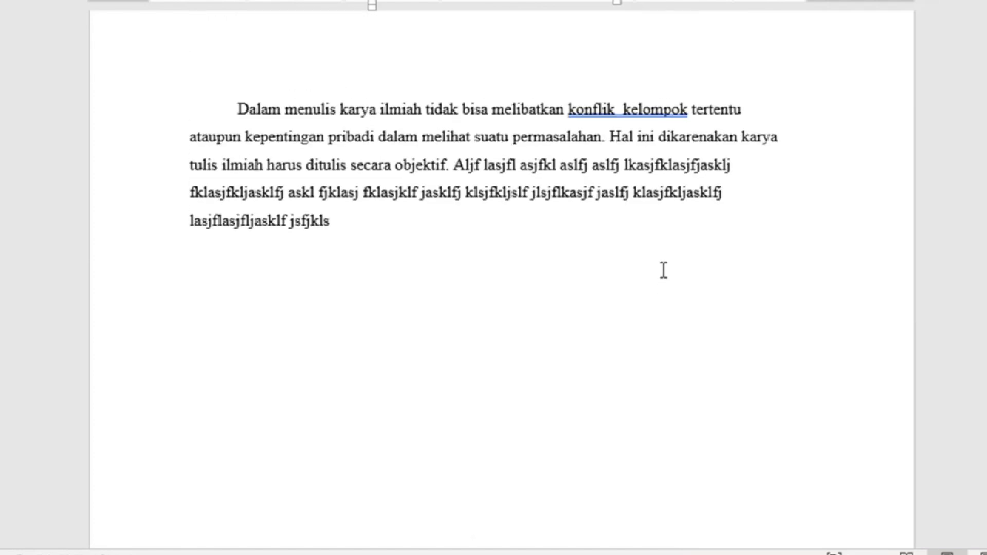
pyautogui.moveTo(188, 144); pyautogui.dragTo(508, 218)
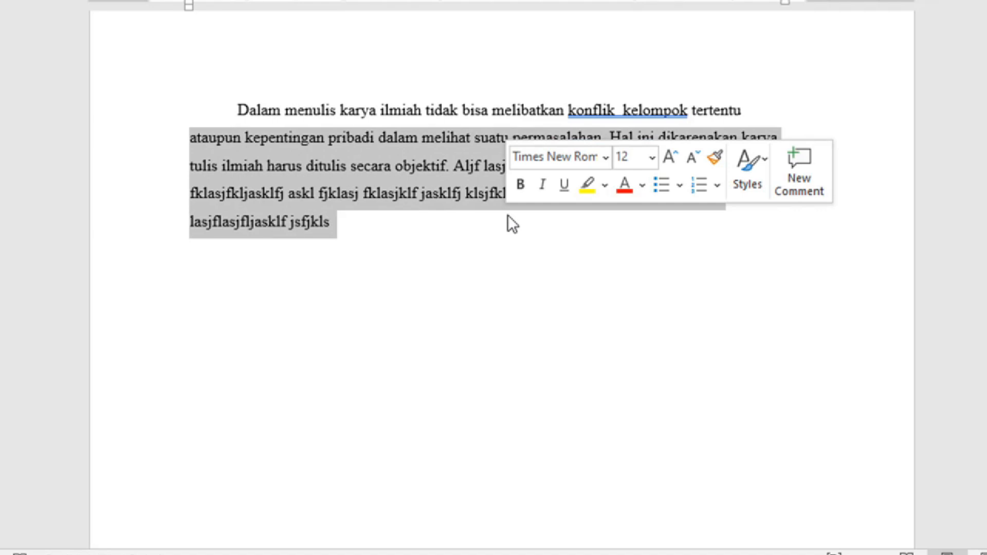
pyautogui.press('BackSpace')
pyautogui.hotkey('ctrl', 'a')
pyautogui.press('BackSpace')
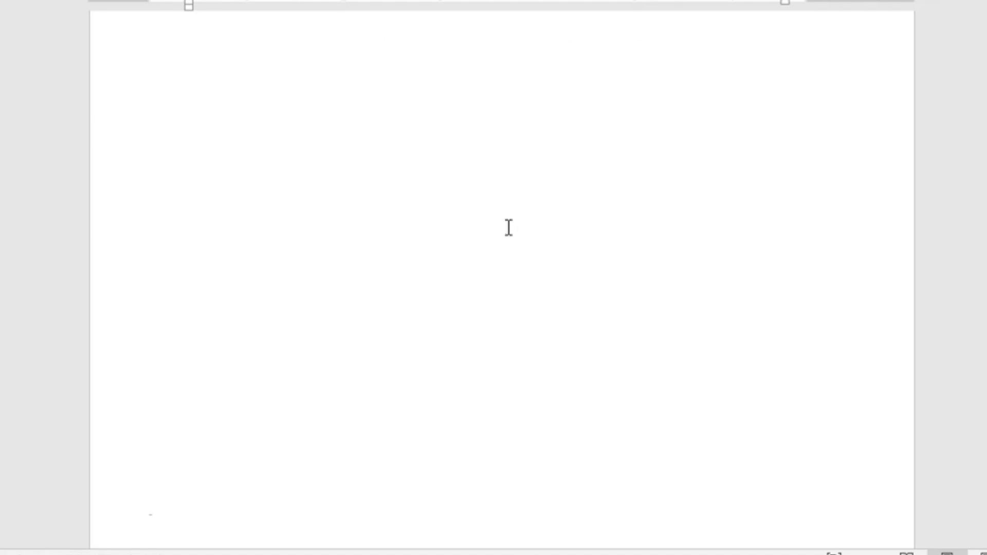
pyautogui.scroll(-5, 508, 228)
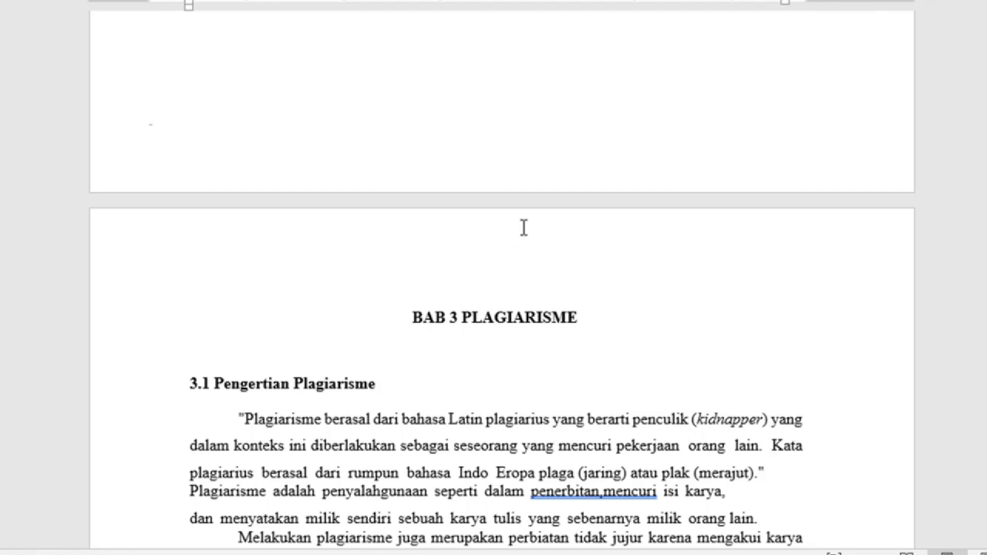
pyautogui.scroll(1, 555, 205)
pyautogui.scroll(20, 556, 204)
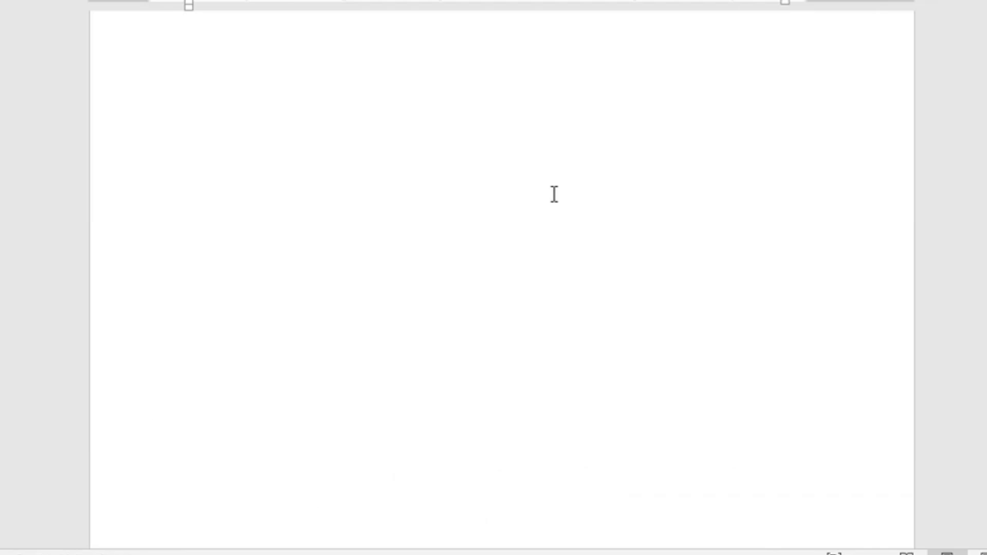
pyautogui.scroll(20, 554, 194)
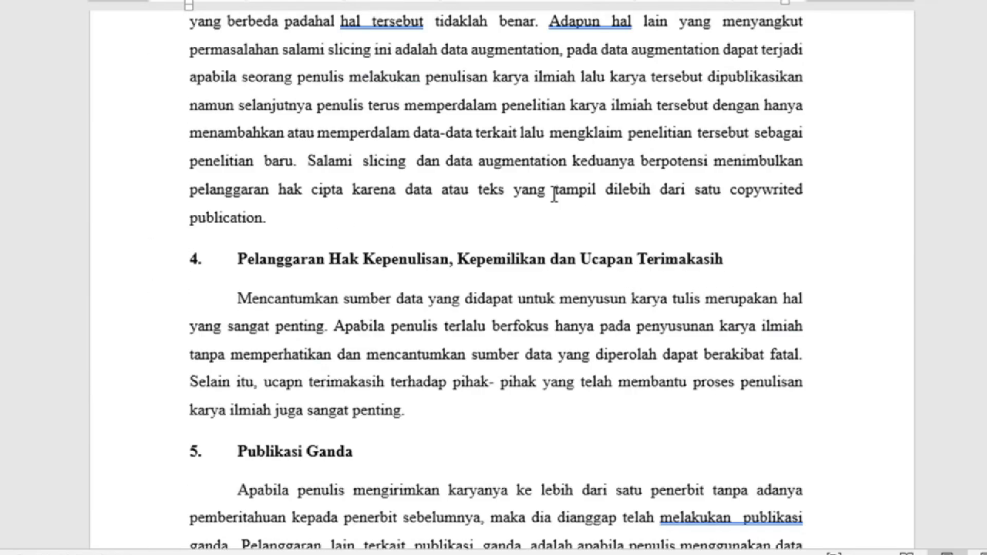
pyautogui.scroll(15, 554, 195)
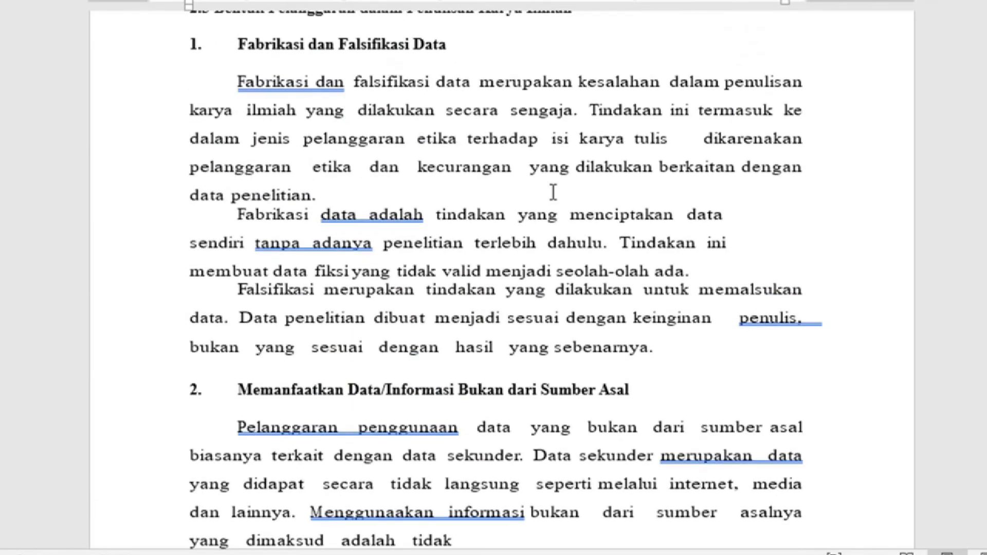
pyautogui.scroll(10, 483, 327)
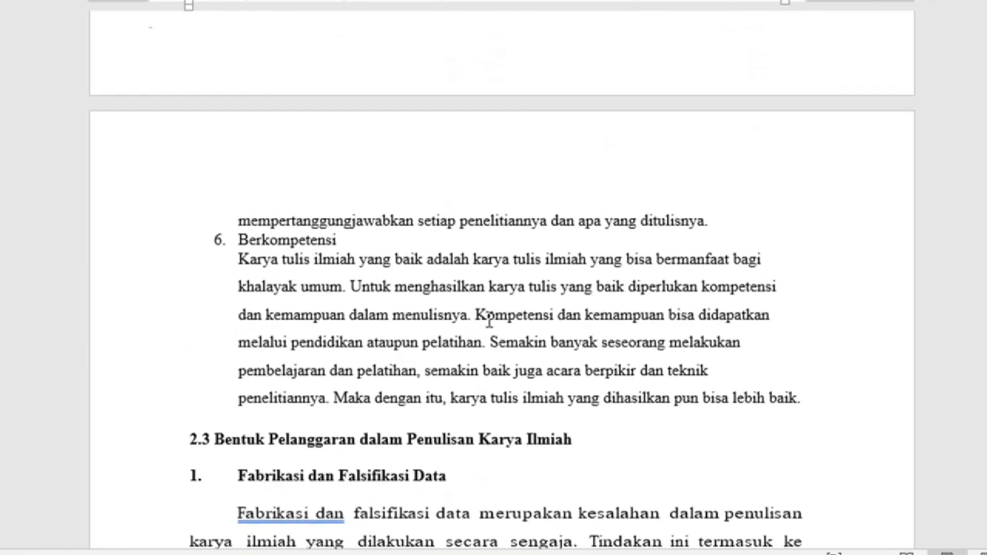
pyautogui.scroll(15, 490, 322)
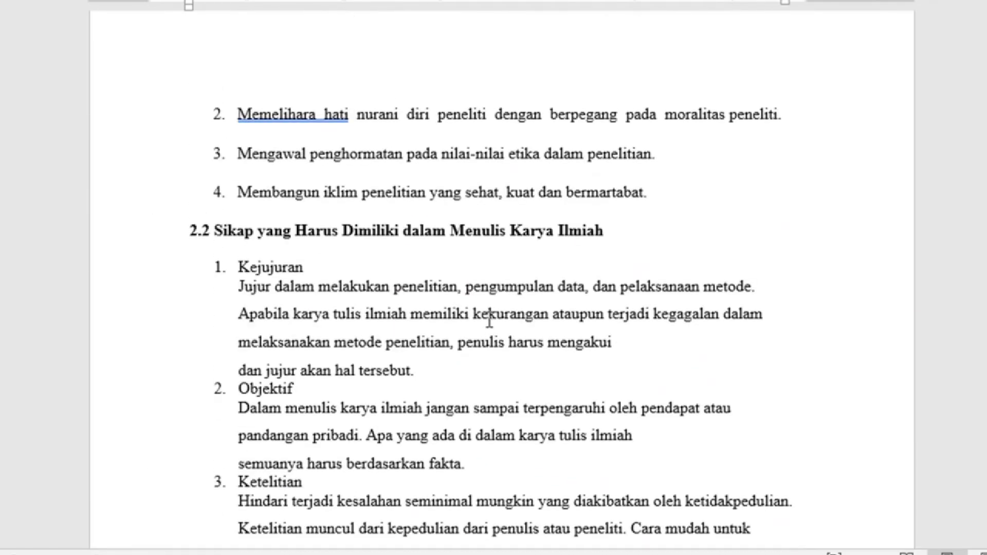
pyautogui.scroll(15, 490, 323)
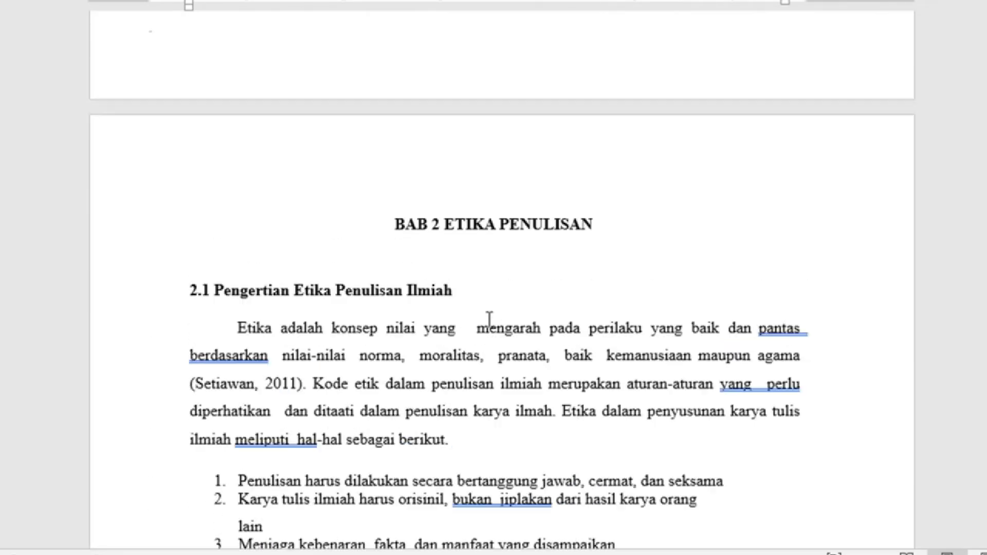
pyautogui.scroll(15, 489, 320)
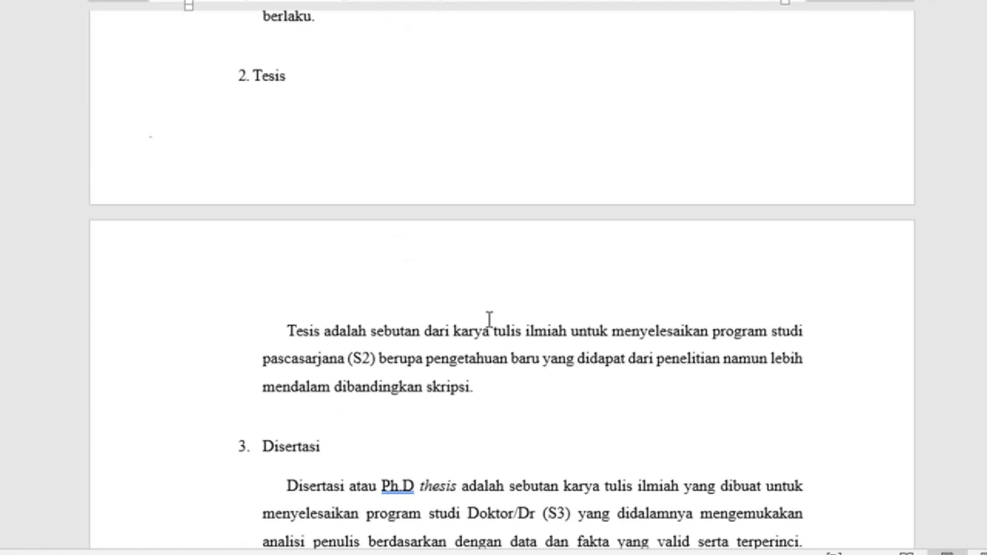
pyautogui.scroll(20, 489, 318)
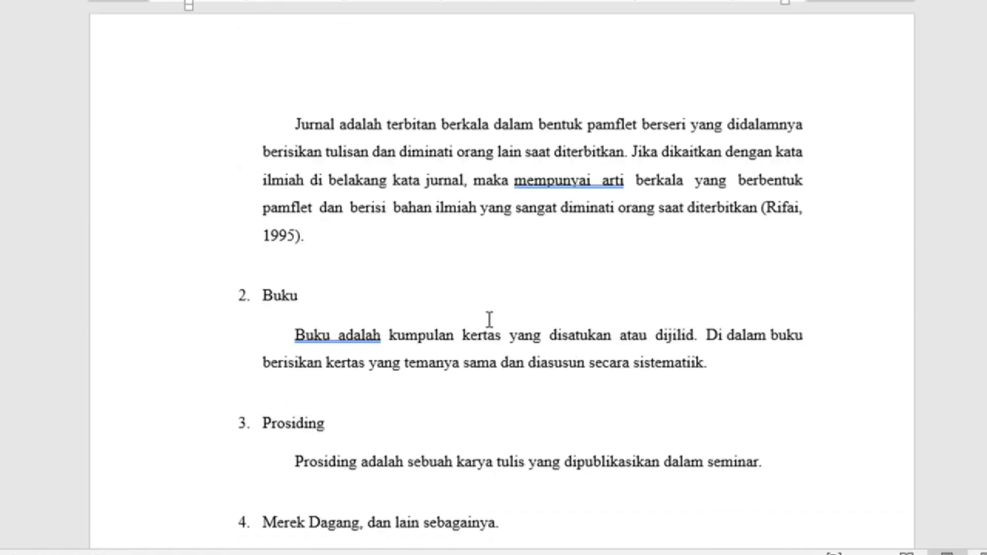
pyautogui.scroll(20, 489, 319)
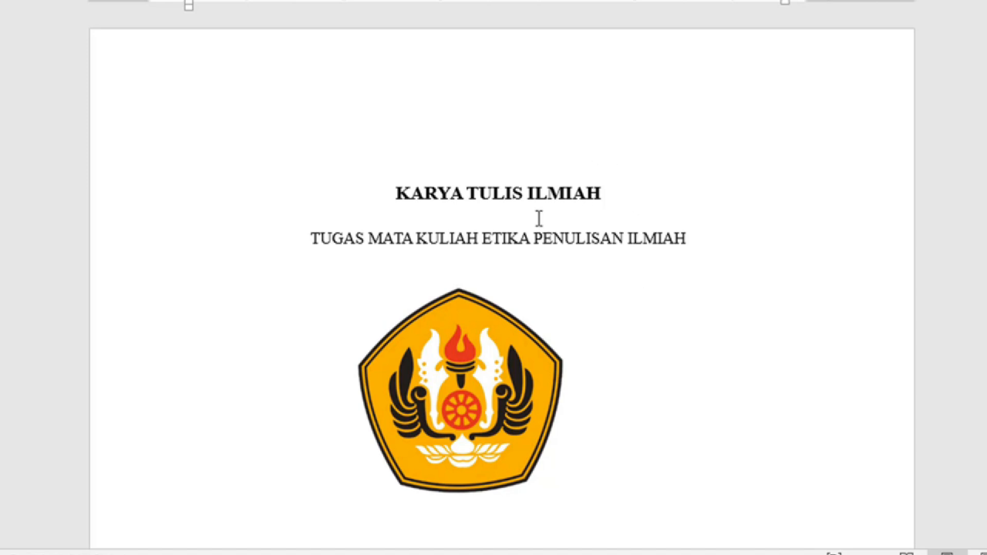
pyautogui.scroll(-12, 551, 207)
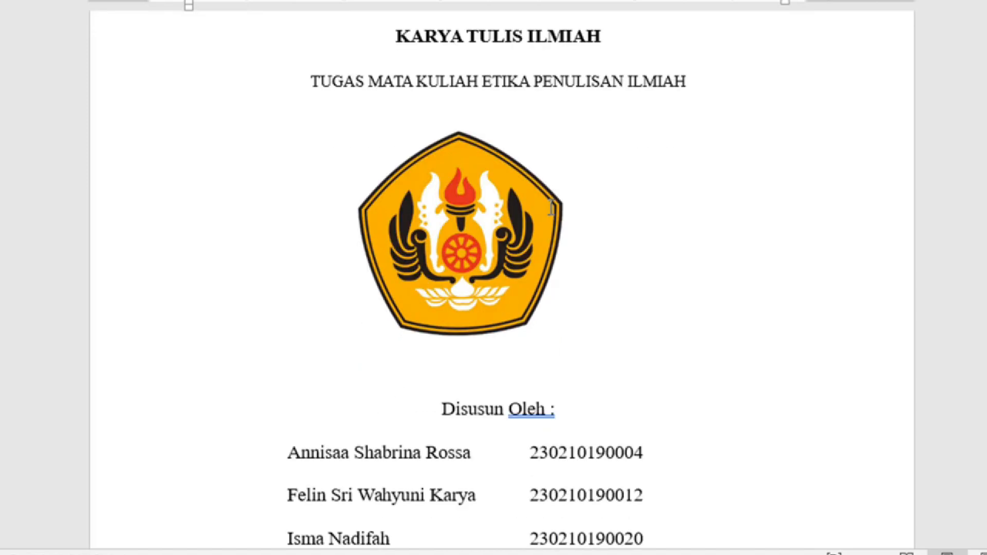
pyautogui.scroll(-15, 552, 208)
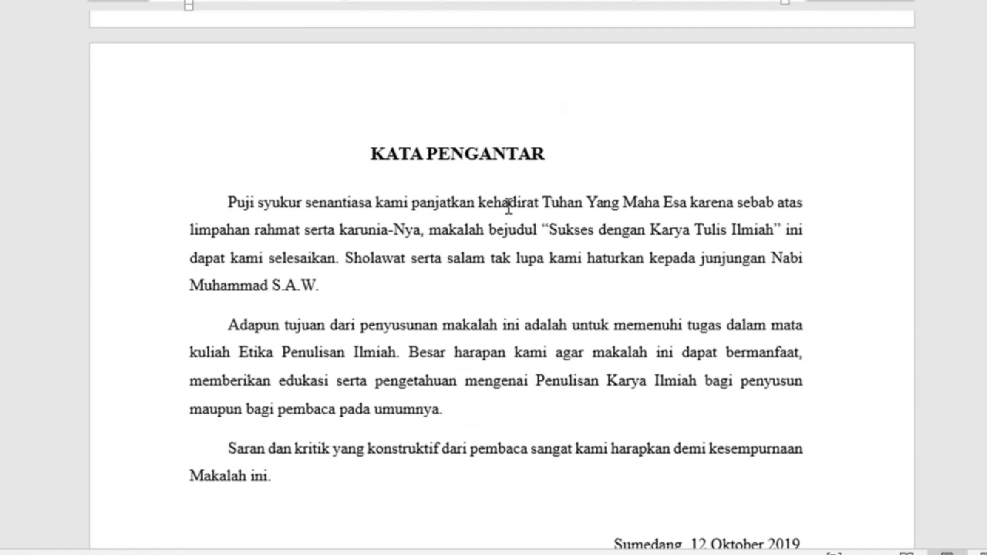
pyautogui.scroll(-15, 512, 225)
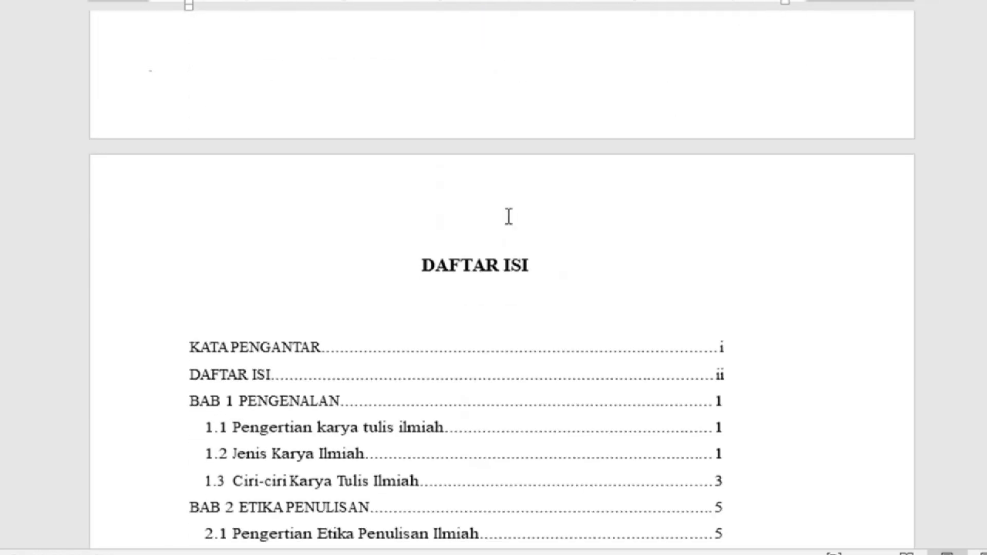
pyautogui.scroll(-8, 527, 182)
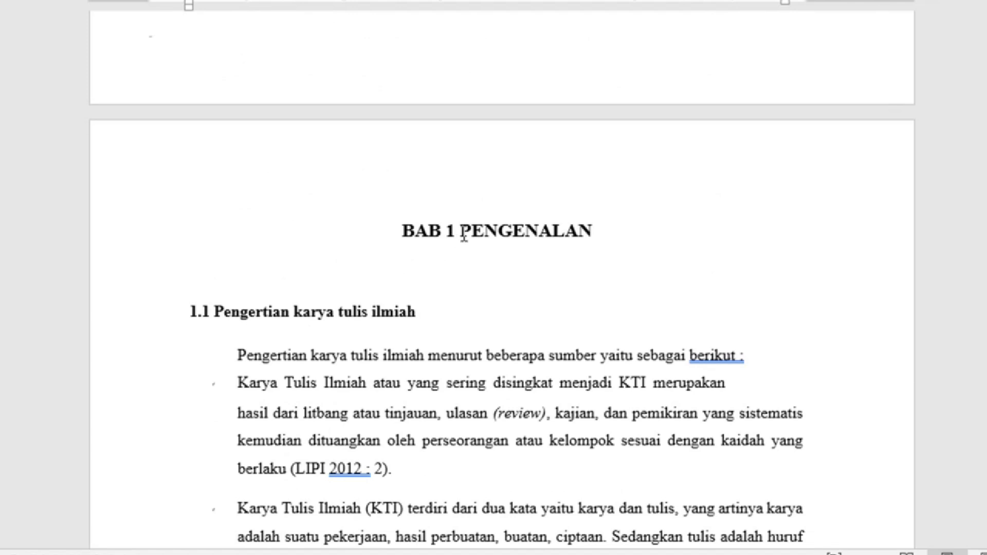
pyautogui.scroll(5, 502, 163)
pyautogui.scroll(1, 484, 194)
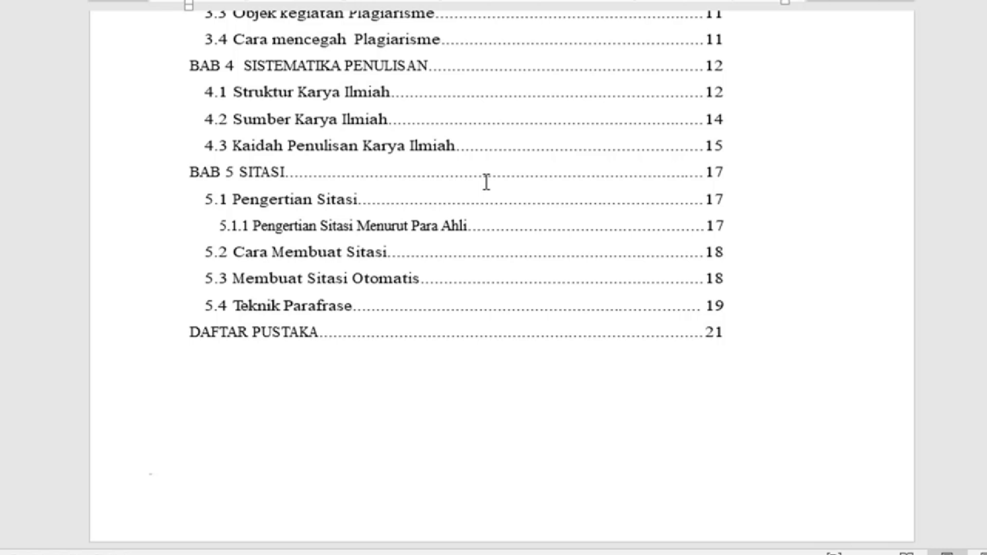
pyautogui.scroll(-15, 531, 163)
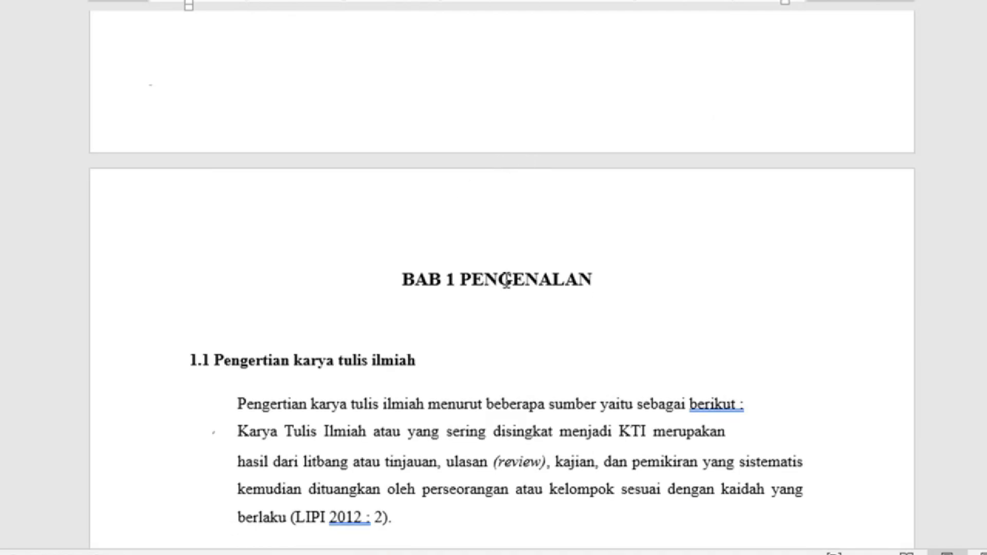
pyautogui.scroll(-2, 506, 281)
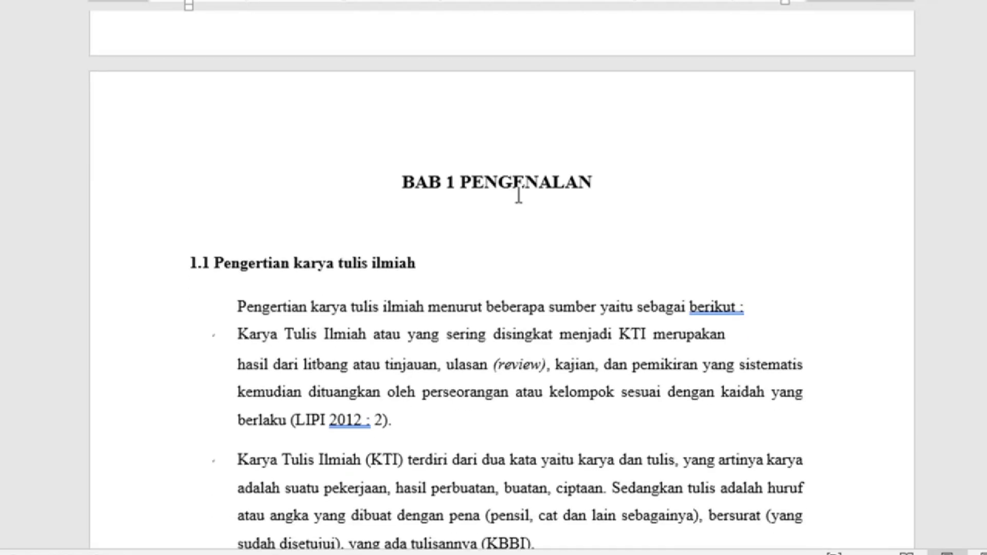
pyautogui.scroll(-5, 482, 203)
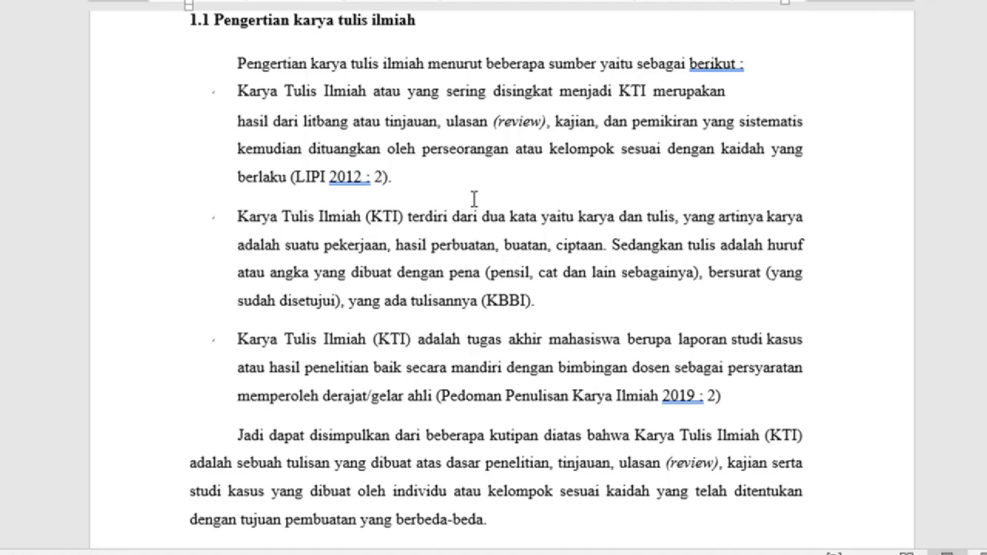
pyautogui.scroll(-7, 473, 199)
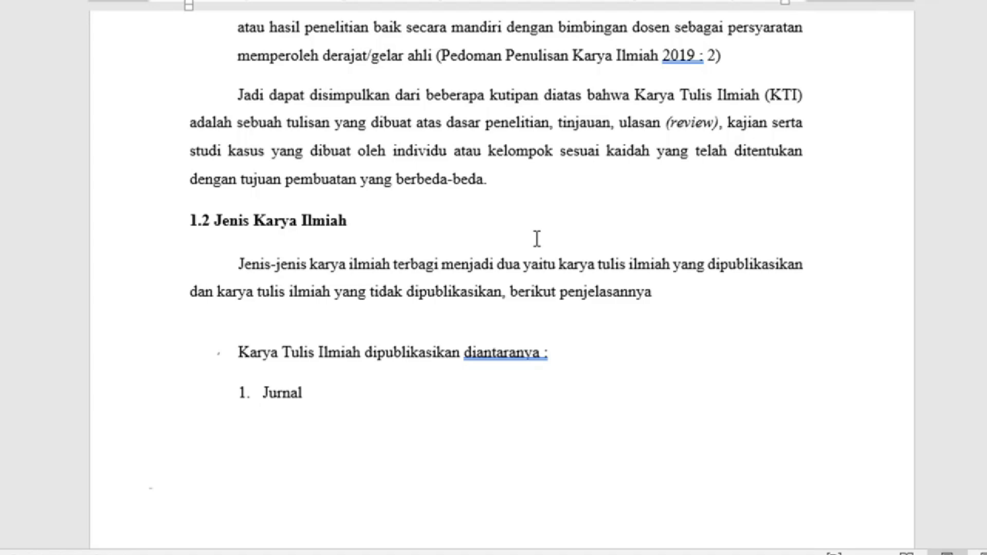
pyautogui.scroll(15, 537, 238)
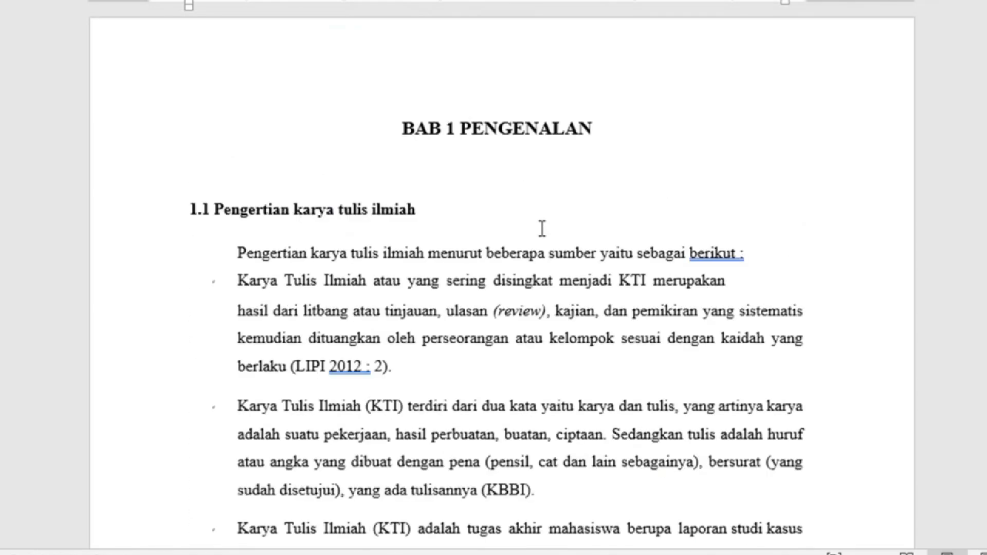
pyautogui.scroll(5, 542, 226)
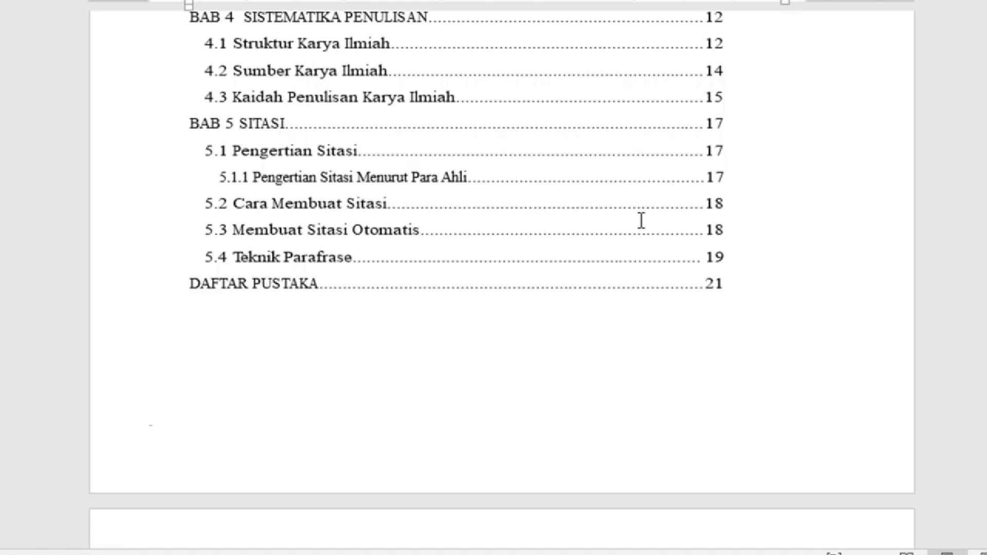
pyautogui.scroll(-6, 723, 187)
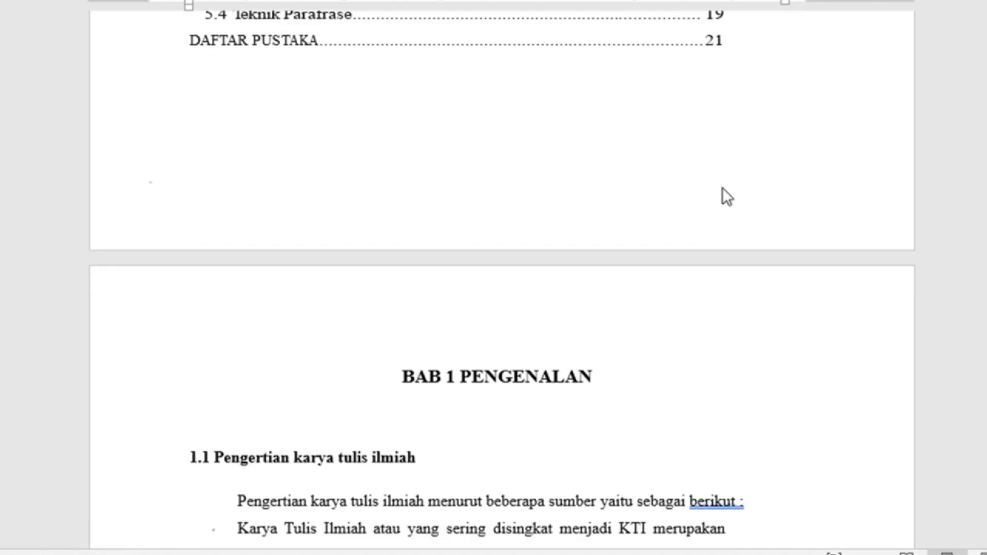
pyautogui.scroll(-2, 724, 189)
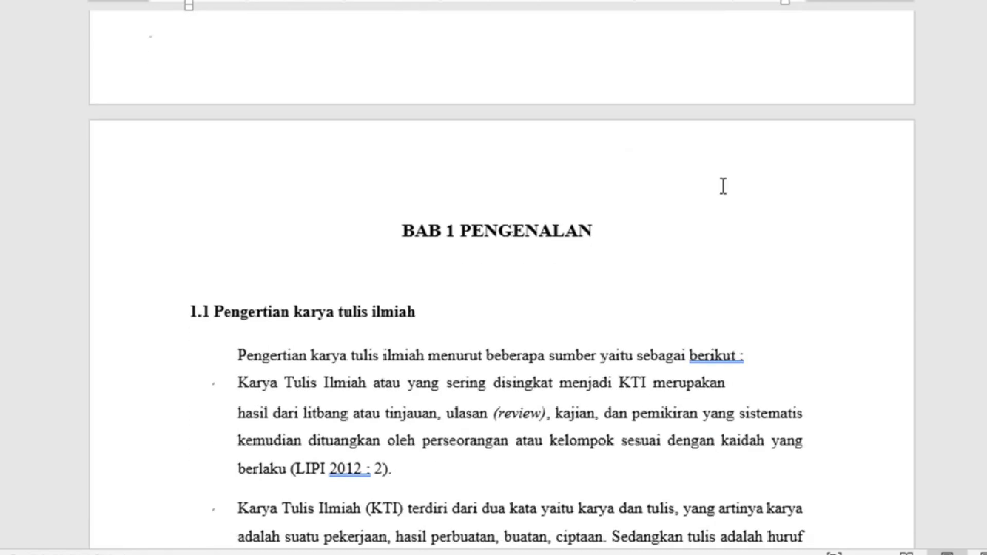
pyautogui.scroll(12, 533, 130)
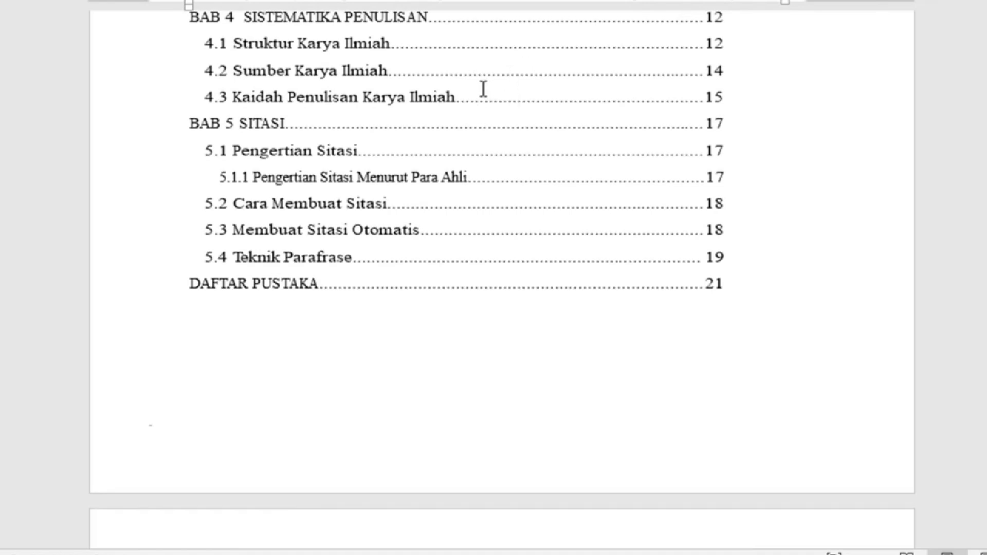
pyautogui.scroll(-12, 483, 90)
# Step: Insert a Next Page section break directly before the BAB 1 PENGENALAN heading
pyautogui.click(401, 183)
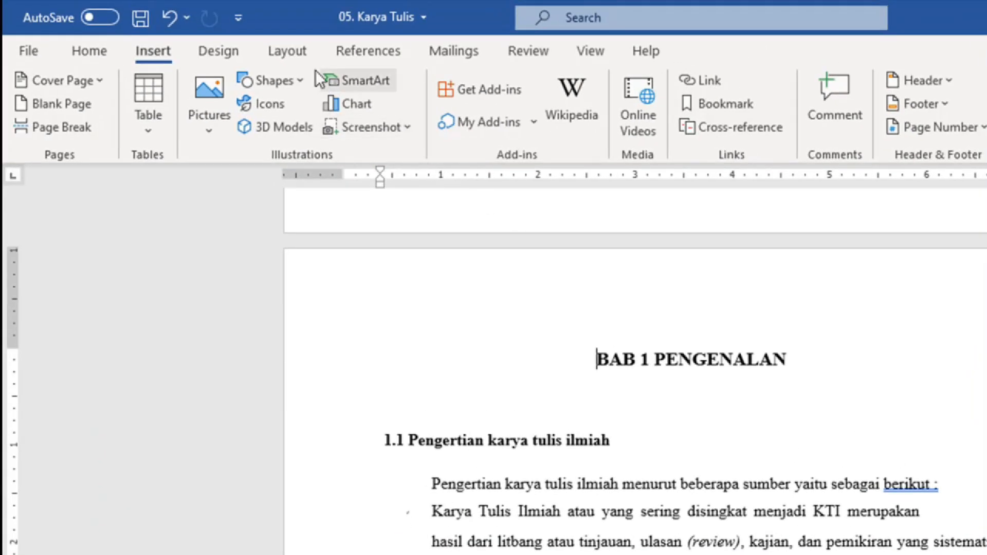
pyautogui.click(274, 23)
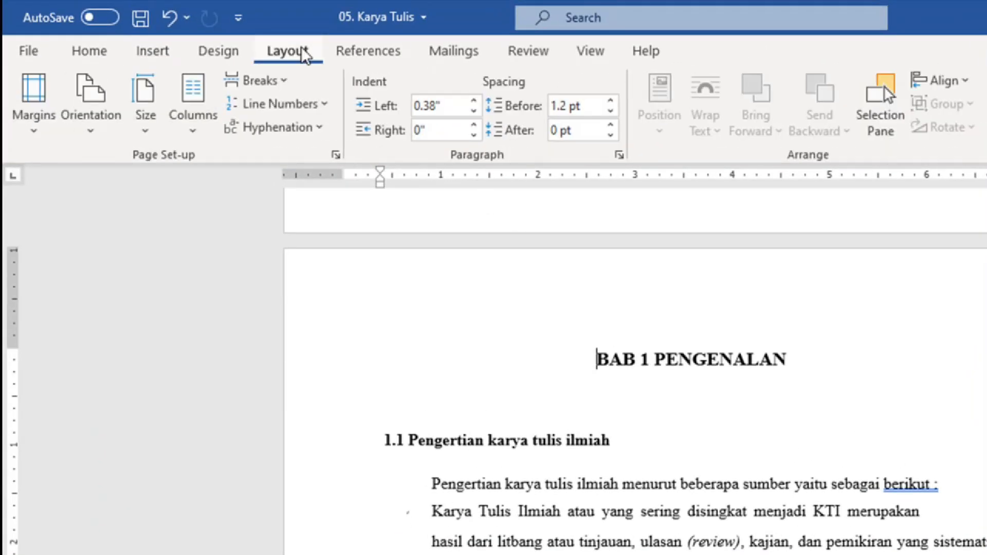
pyautogui.click(279, 88)
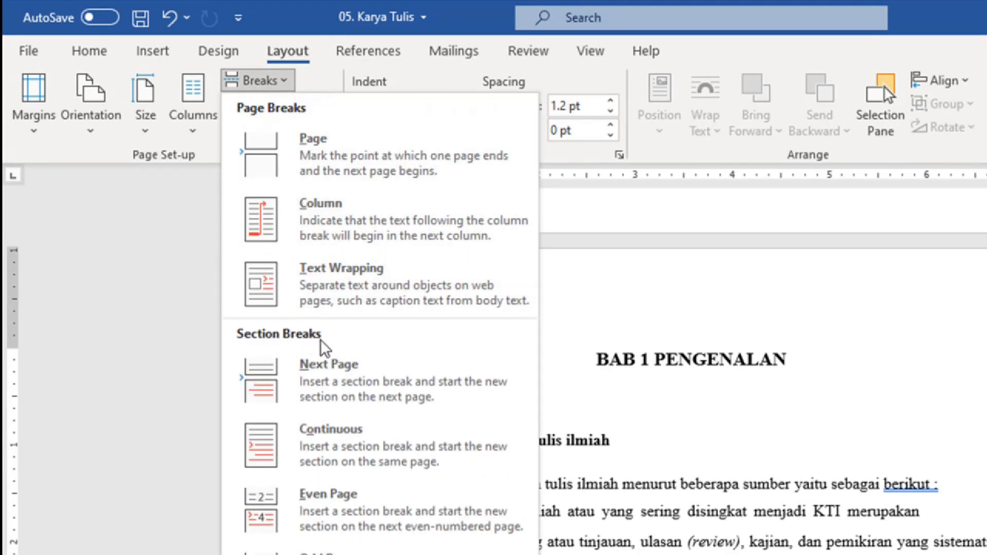
pyautogui.click(369, 380)
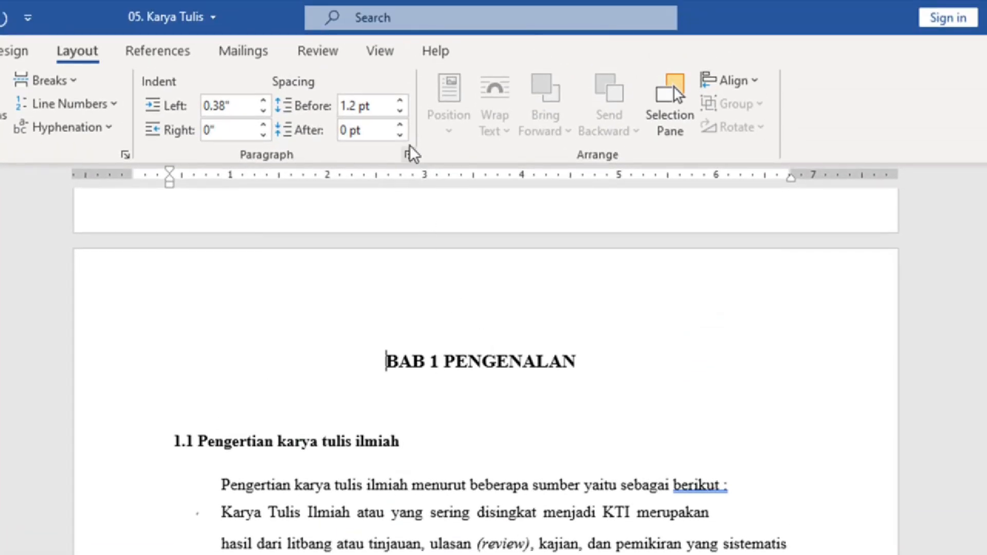
pyautogui.click(389, 57)
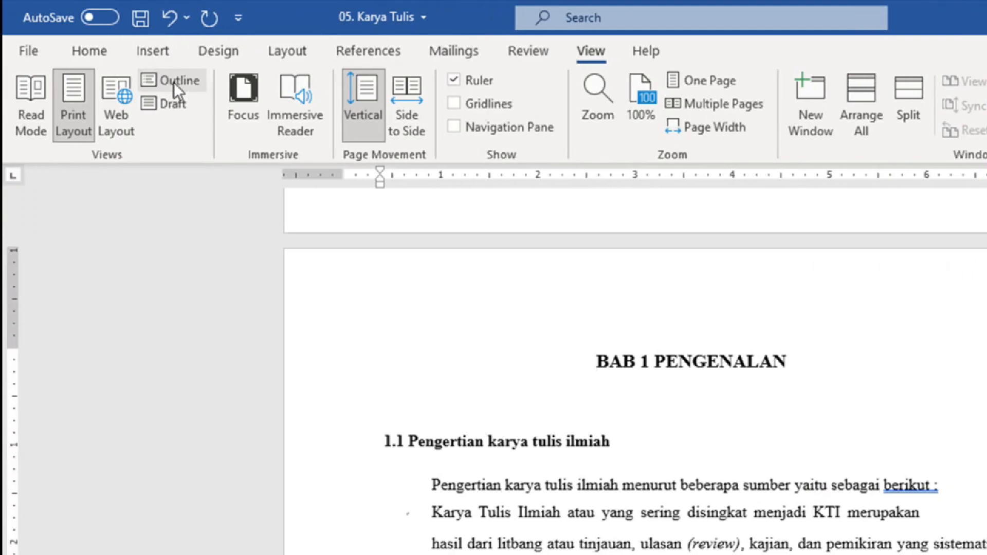
pyautogui.click(174, 82)
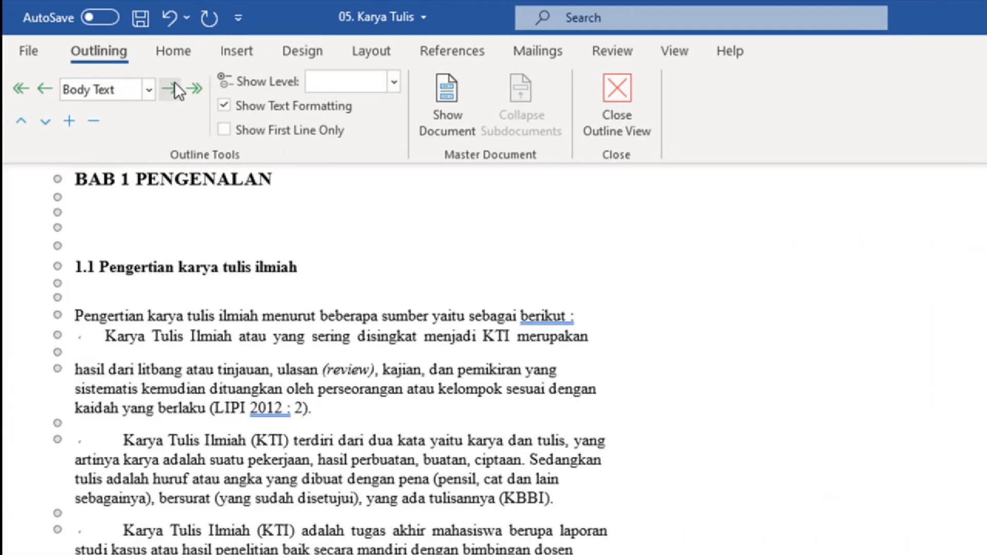
pyautogui.scroll(2, 306, 236)
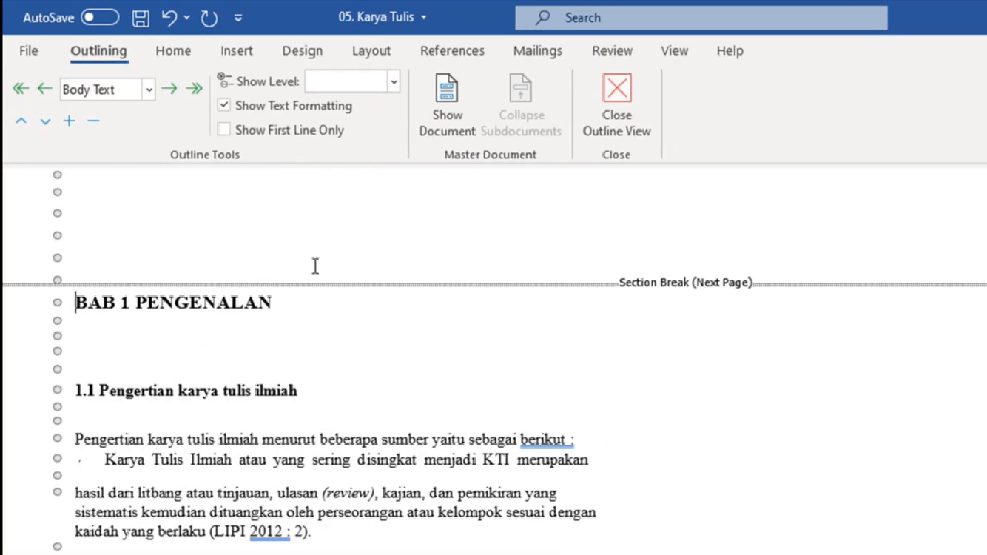
pyautogui.scroll(6, 329, 263)
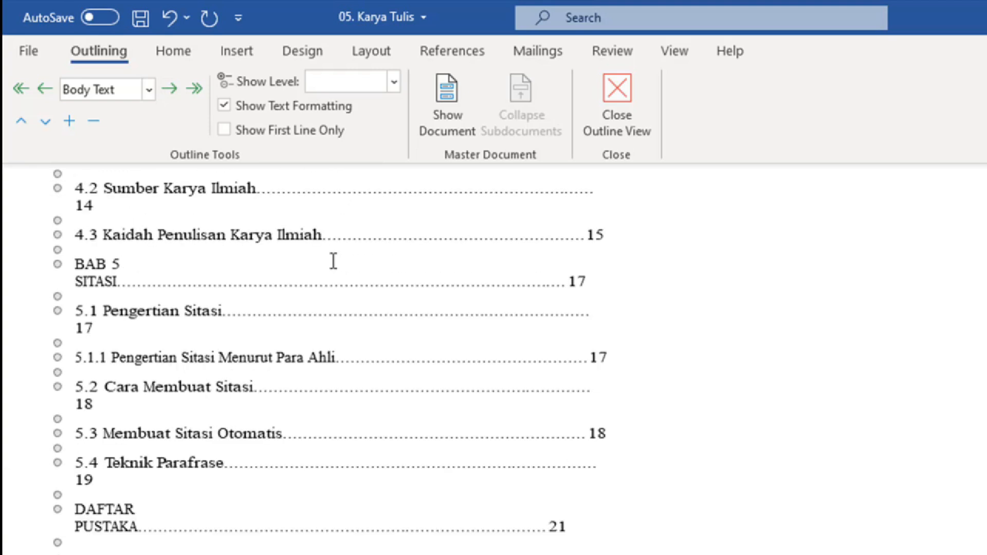
pyautogui.scroll(3, 333, 261)
pyautogui.scroll(-7, 339, 279)
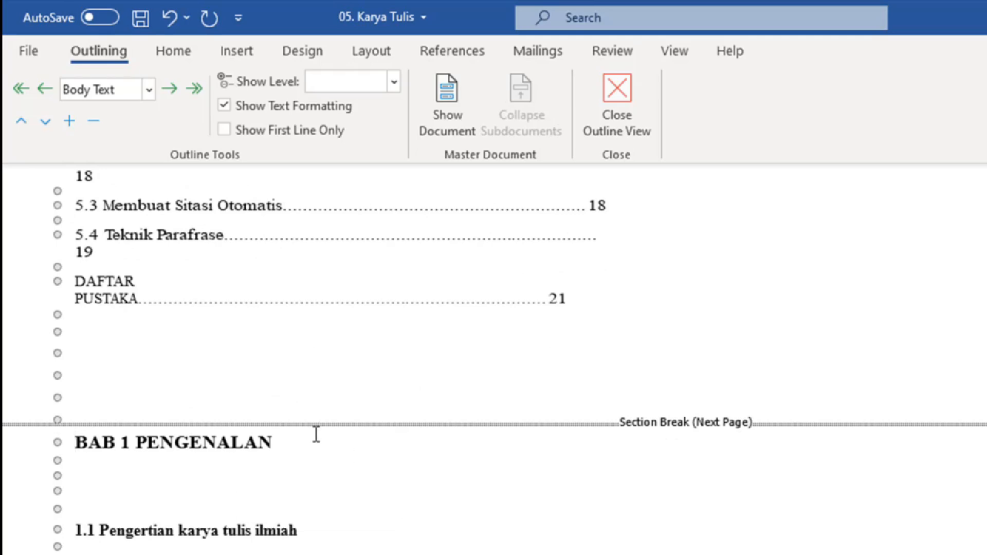
pyautogui.click(614, 101)
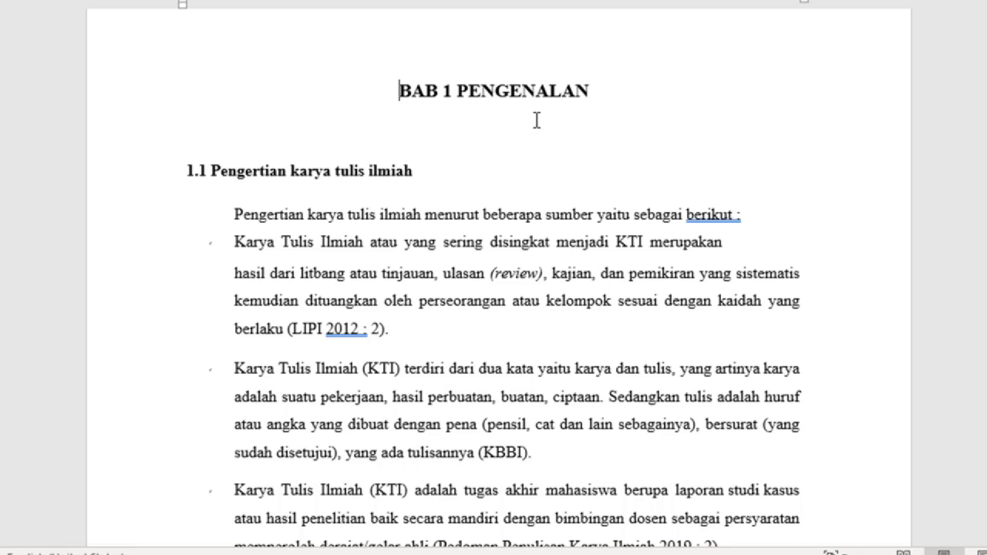
# Step: Scroll down through BAB 1 until the BAB 2 ETIKA PENULISAN heading is visible
pyautogui.scroll(-1, 503, 179)
pyautogui.scroll(-20, 502, 179)
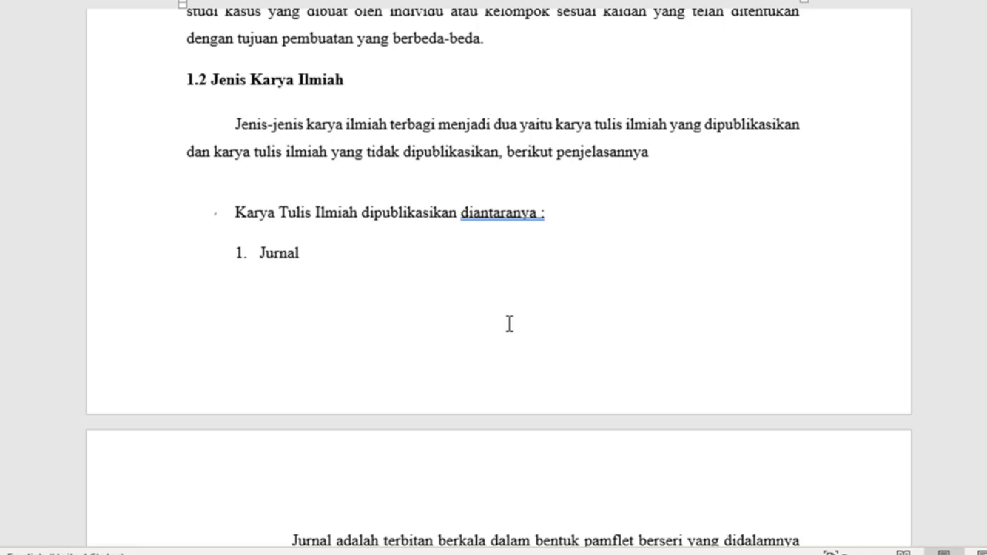
pyautogui.scroll(-2, 395, 337)
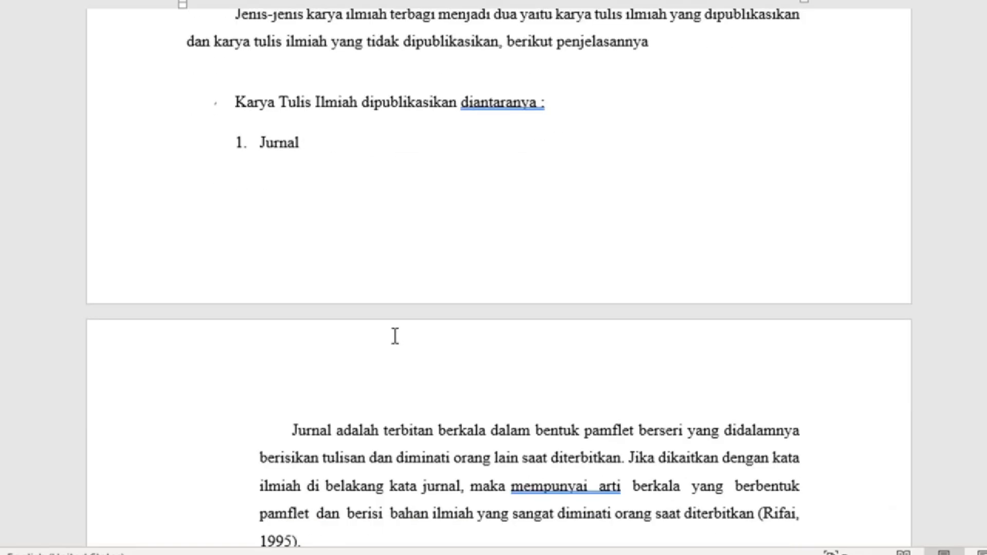
pyautogui.scroll(-2, 394, 337)
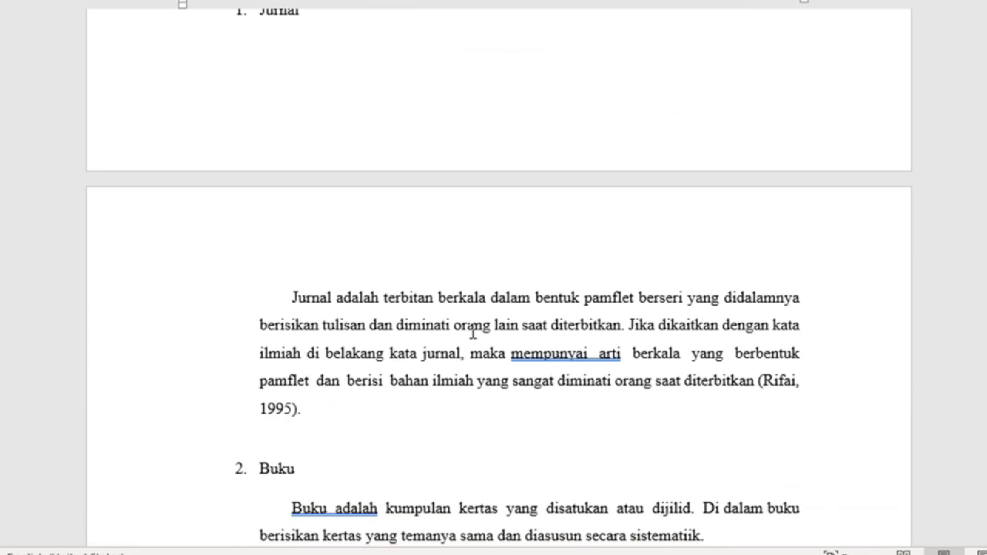
pyautogui.scroll(-2, 488, 312)
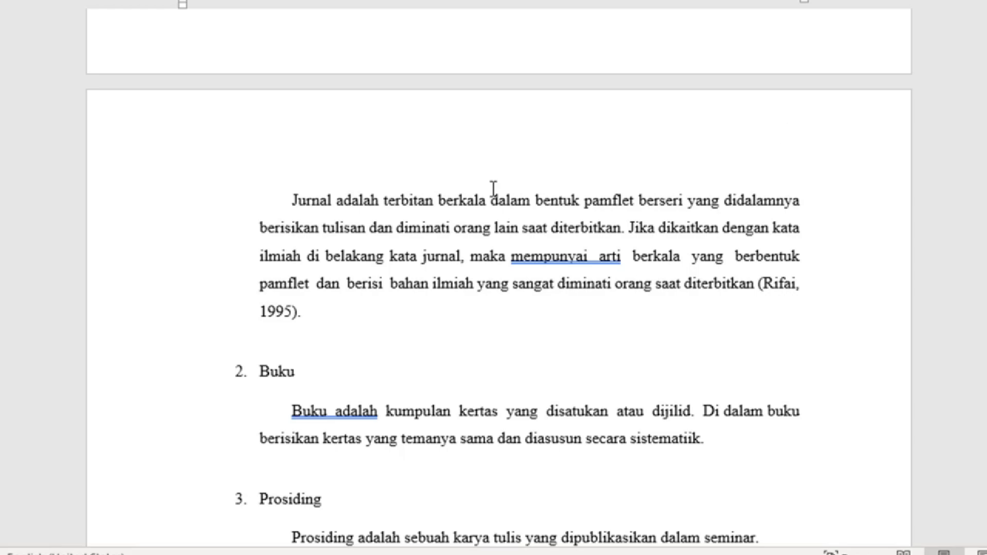
pyautogui.scroll(-10, 488, 191)
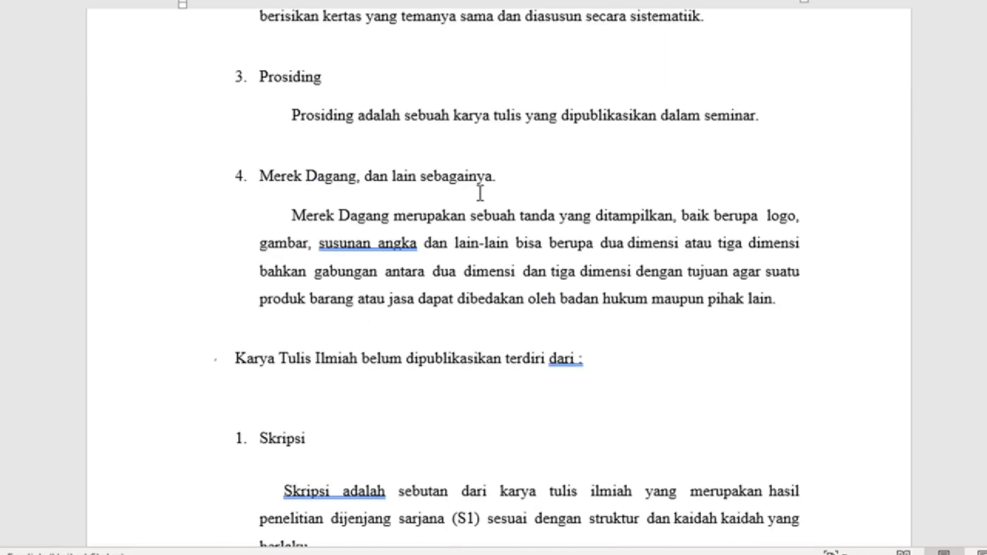
pyautogui.scroll(-20, 478, 195)
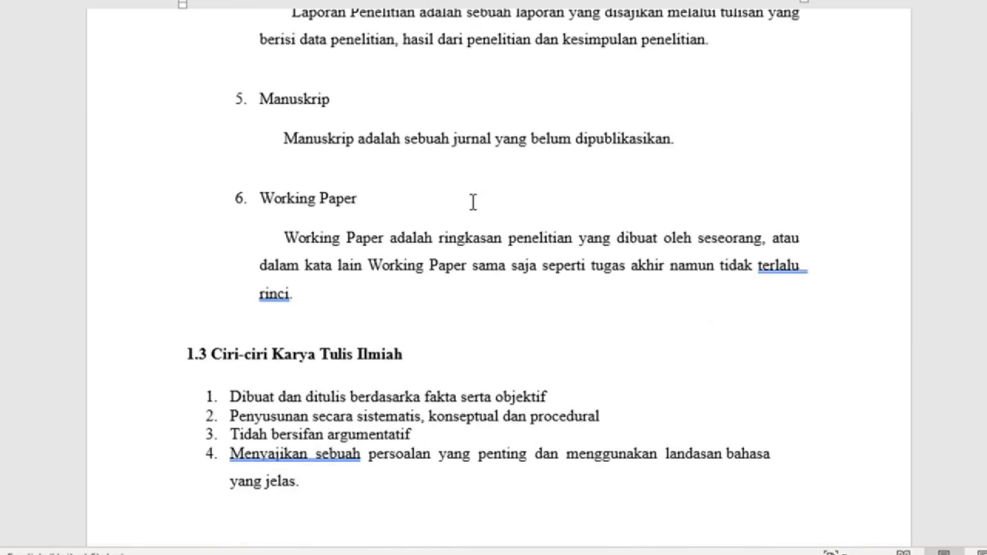
pyautogui.scroll(-13, 471, 203)
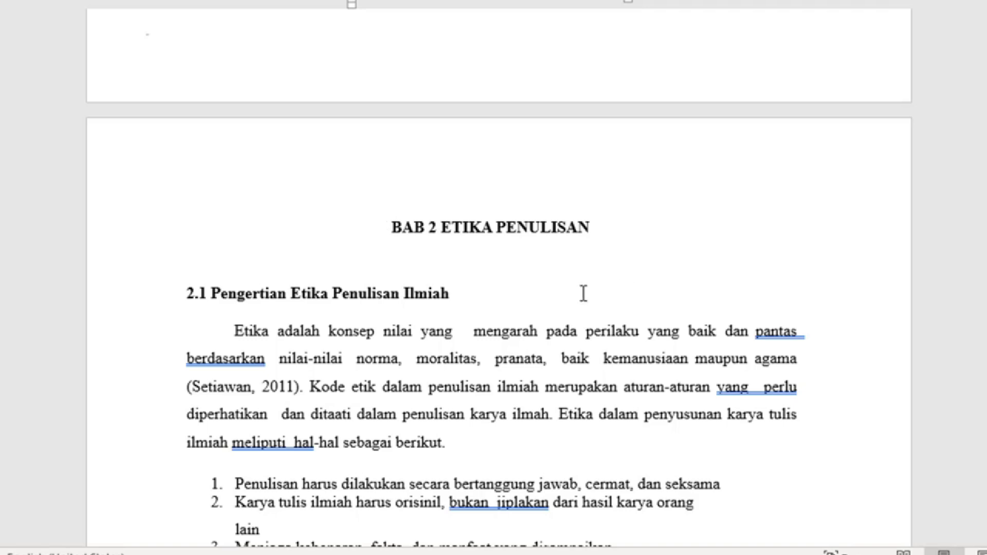
pyautogui.scroll(-8, 558, 284)
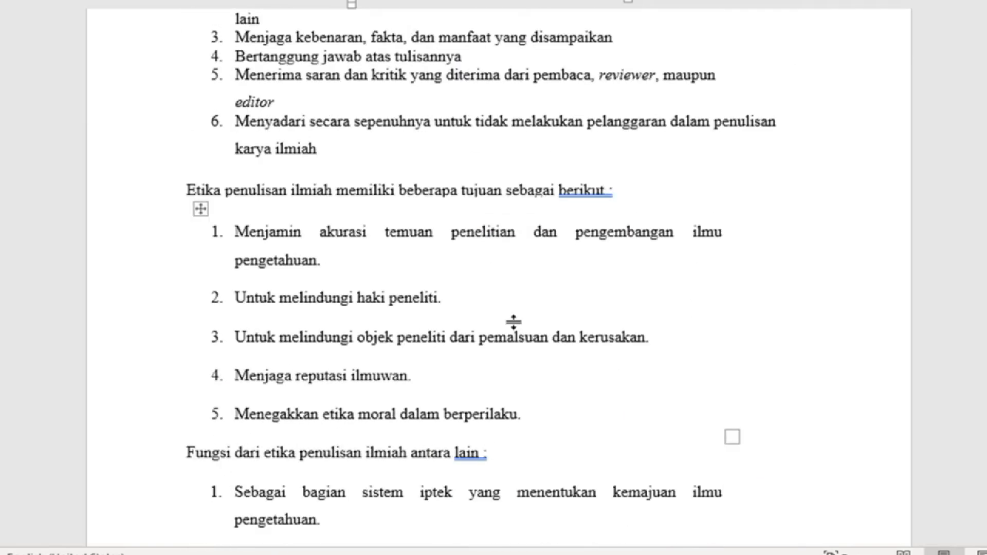
pyautogui.scroll(-2, 513, 322)
pyautogui.scroll(7, 509, 324)
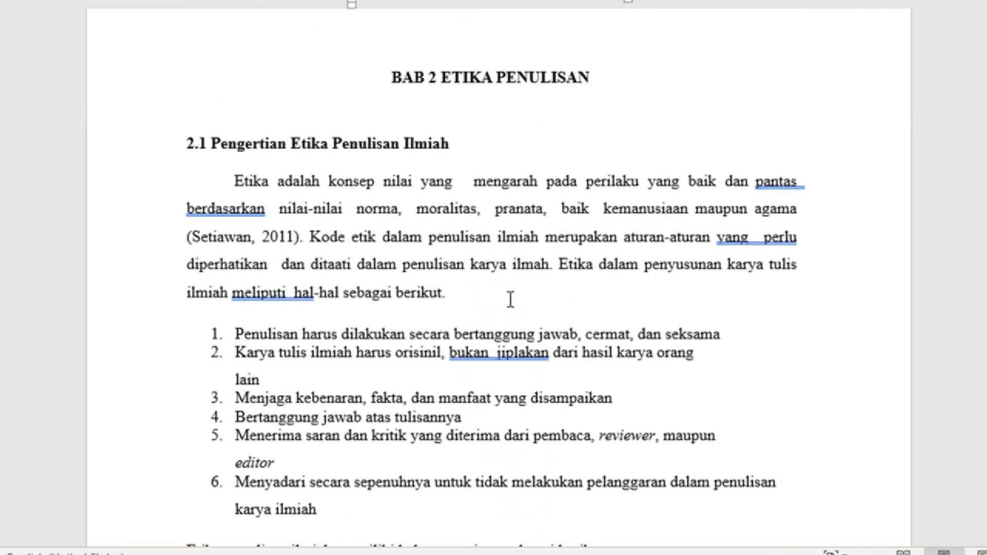
pyautogui.scroll(2, 509, 267)
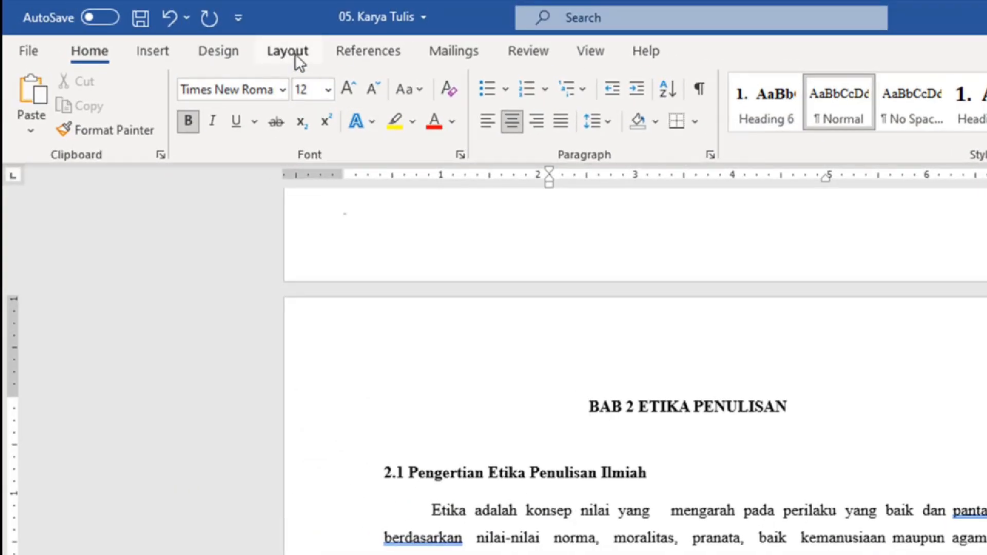
# Step: Insert a Next Page section break before the BAB 2 ETIKA PENULISAN heading
pyautogui.click(296, 54)
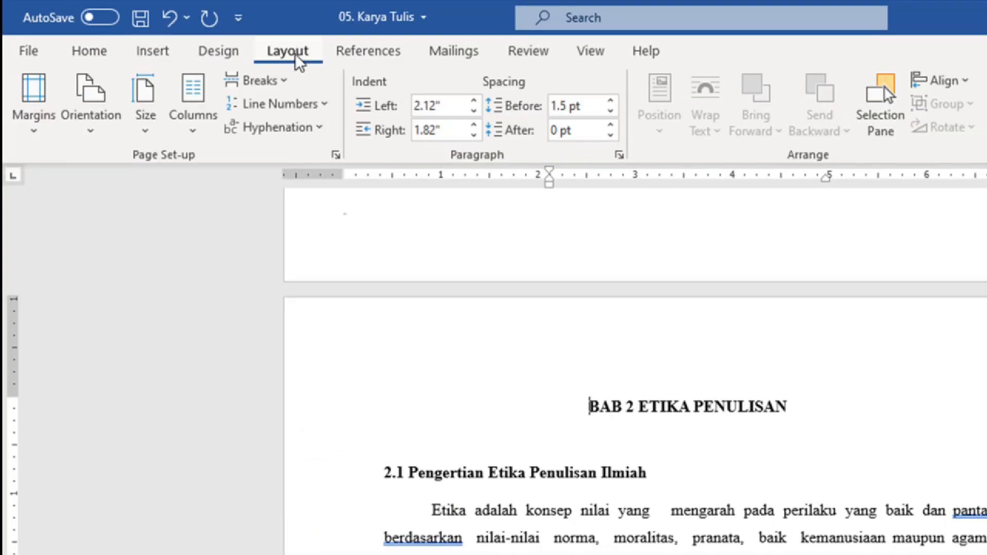
pyautogui.click(267, 84)
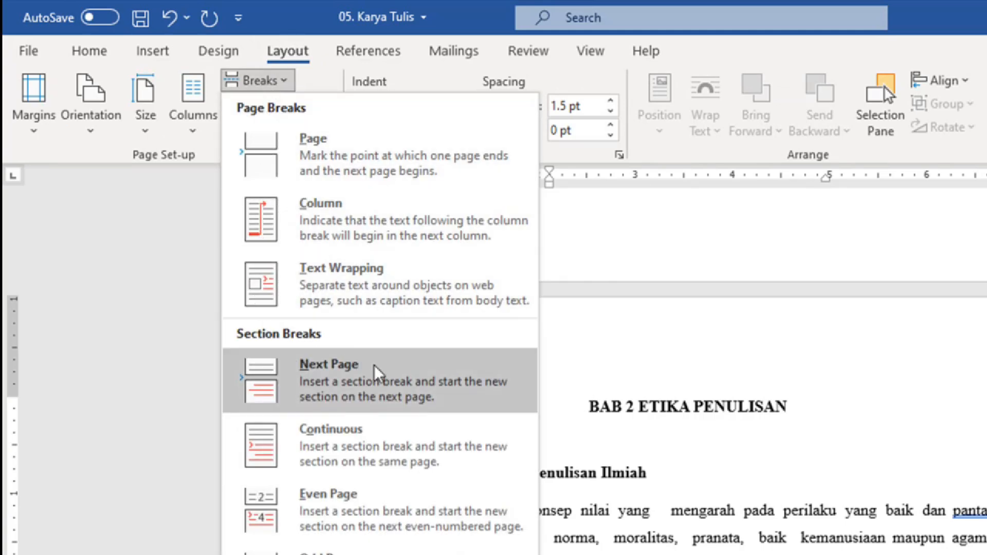
pyautogui.click(396, 387)
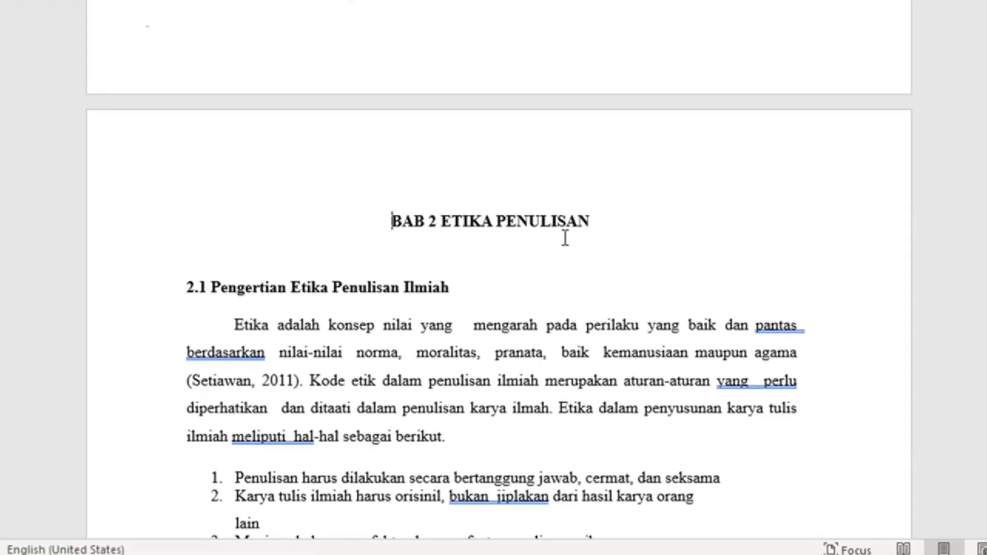
pyautogui.scroll(-10, 576, 236)
pyautogui.scroll(8, 579, 234)
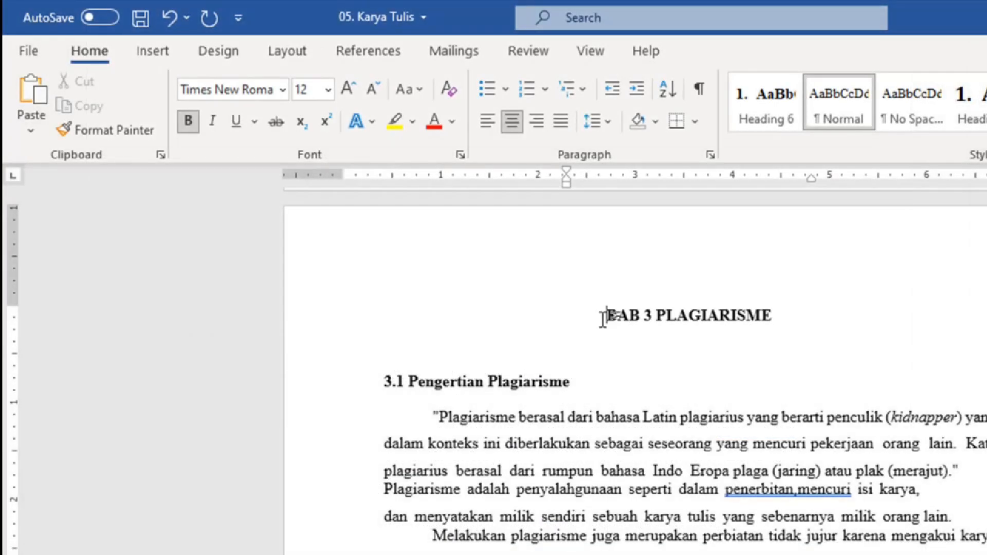
# Step: Insert another Next Page section break before the BAB 3 PLAGIARISME heading
pyautogui.click(608, 316)
pyautogui.click(291, 53)
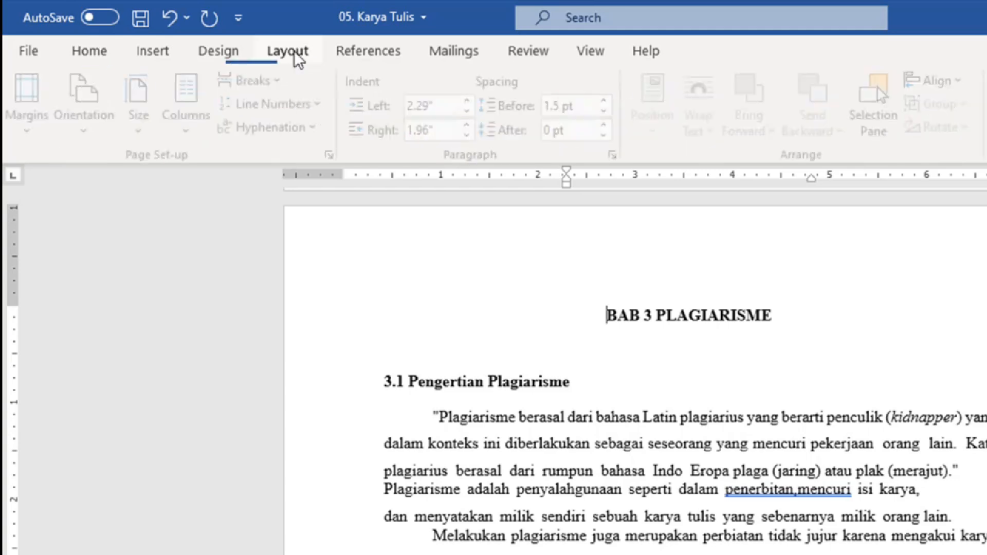
pyautogui.click(265, 81)
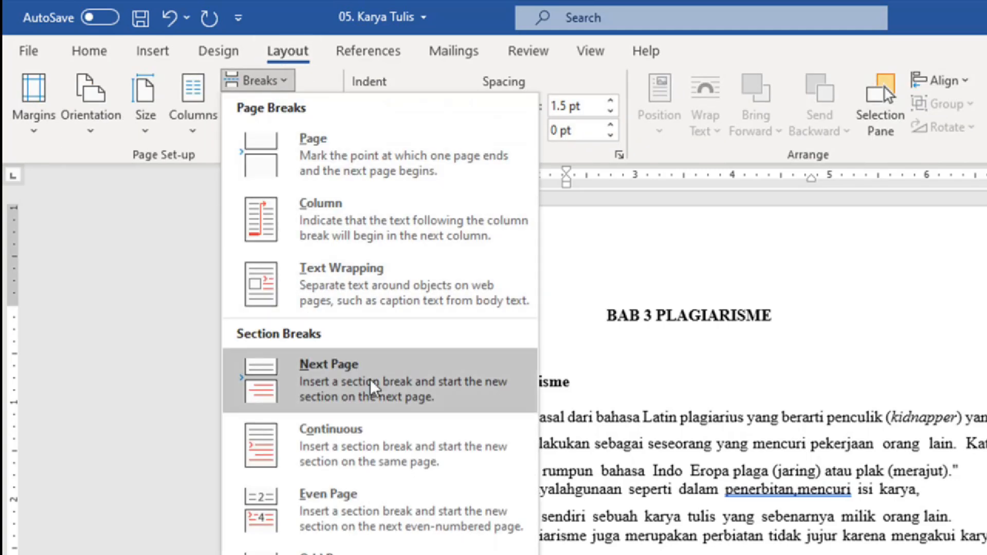
pyautogui.click(394, 380)
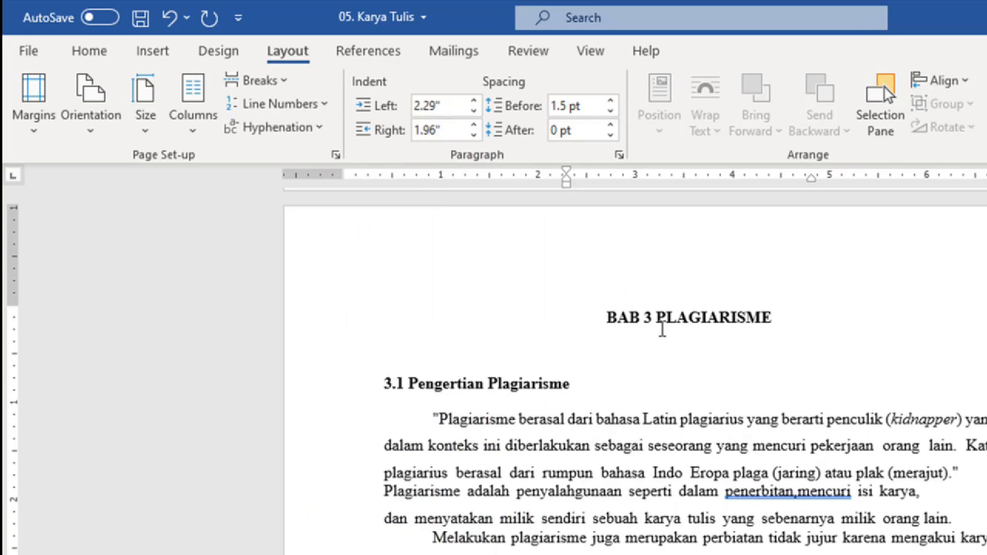
pyautogui.click(592, 51)
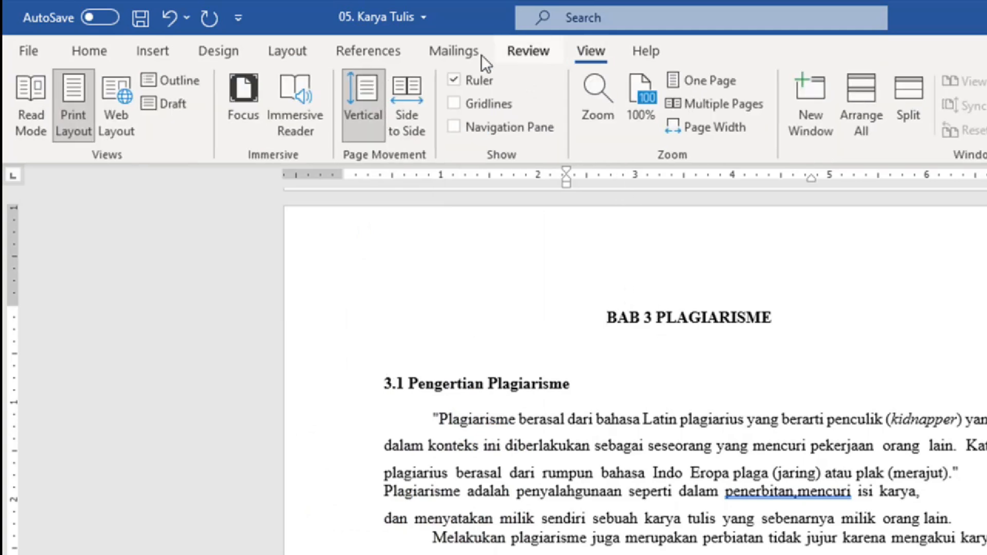
# Step: Switch to Outline view to check the section breaks, then return to the page layout
pyautogui.click(188, 81)
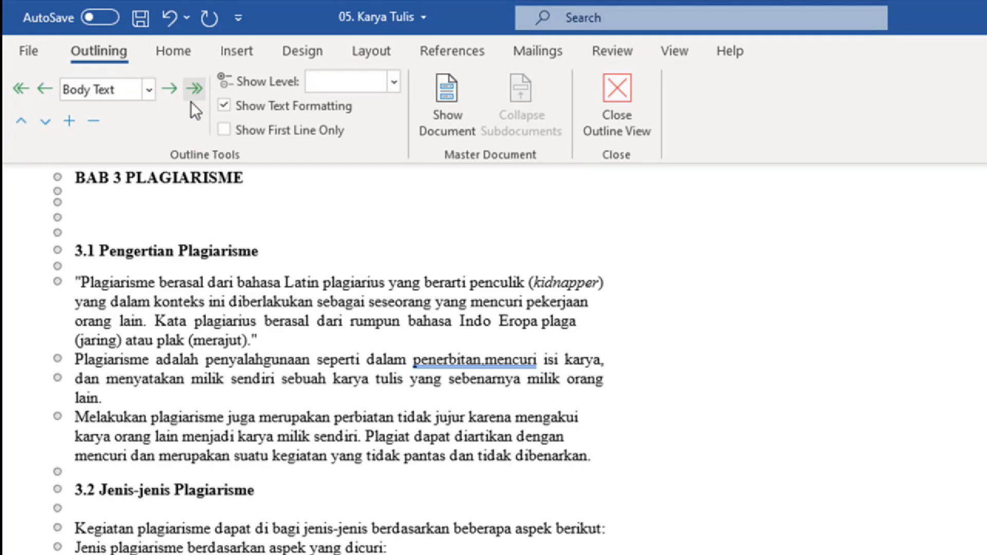
pyautogui.scroll(2, 260, 246)
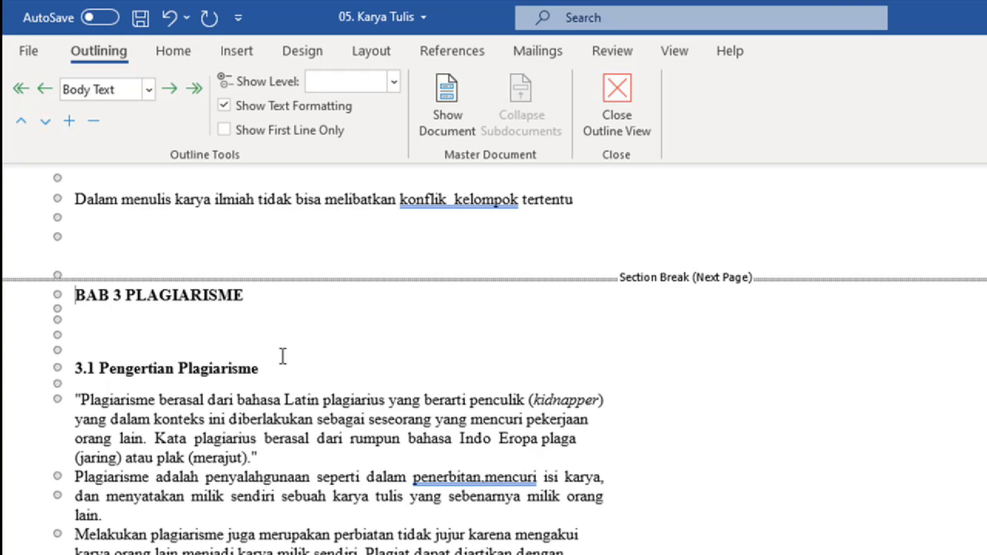
pyautogui.click(613, 108)
# Step: Delete the two empty lines between BAB 4 and SISTEMATIKA PENULISAN
pyautogui.scroll(-5, 669, 327)
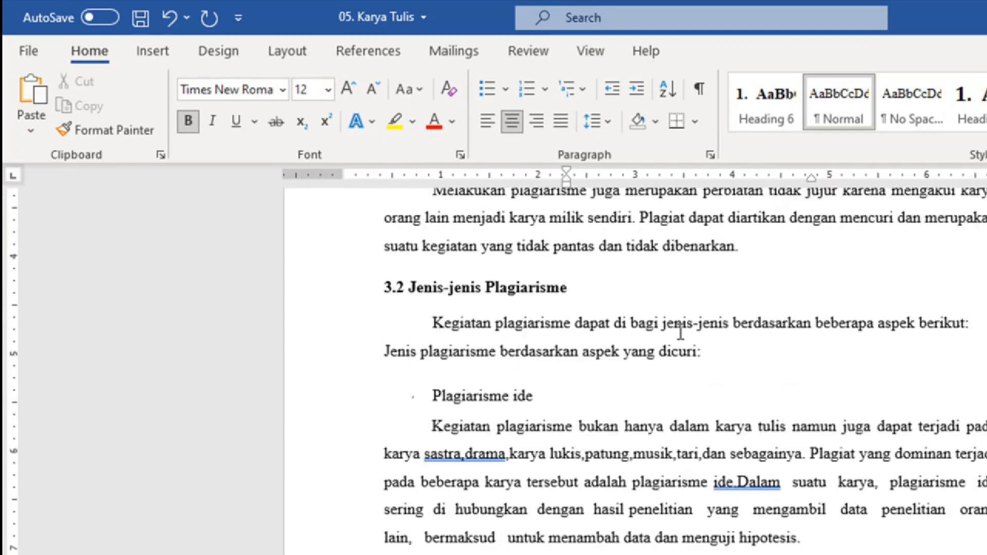
pyautogui.scroll(-20, 680, 334)
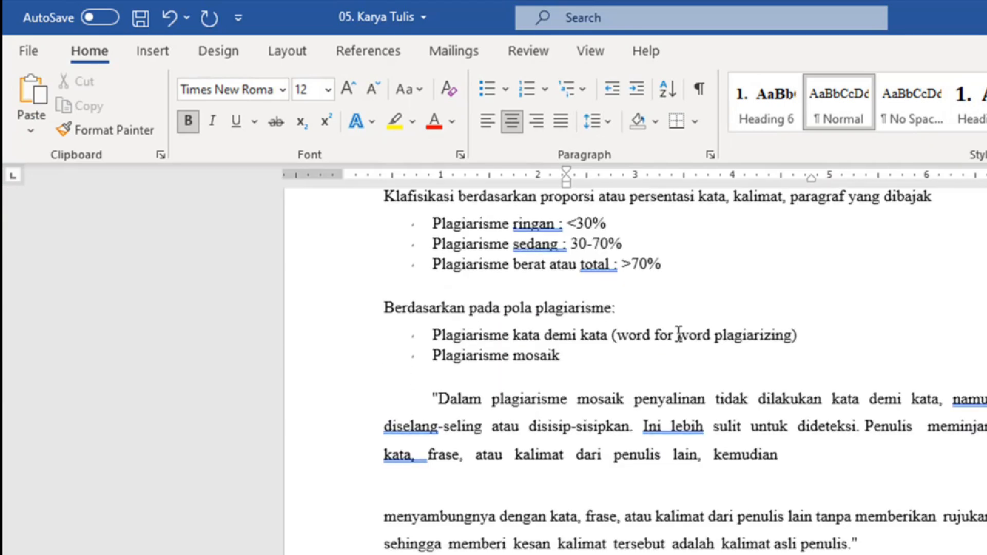
pyautogui.scroll(-20, 678, 334)
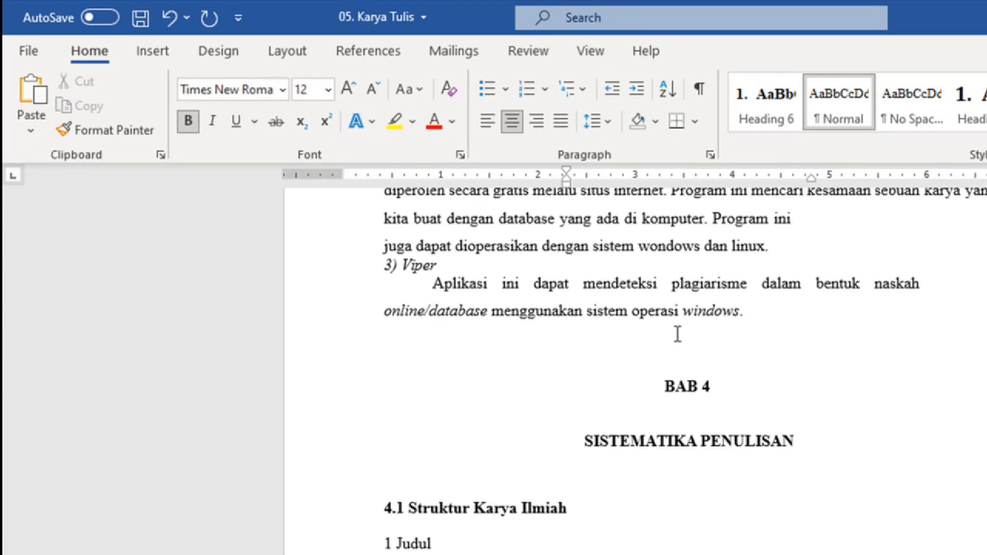
pyautogui.scroll(-5, 617, 419)
pyautogui.scroll(3, 662, 400)
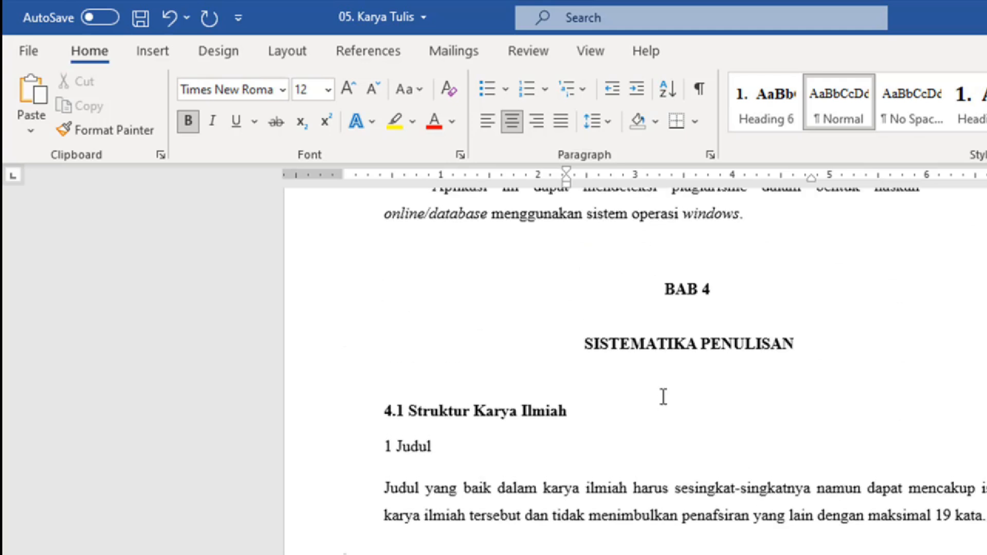
pyautogui.click(674, 313)
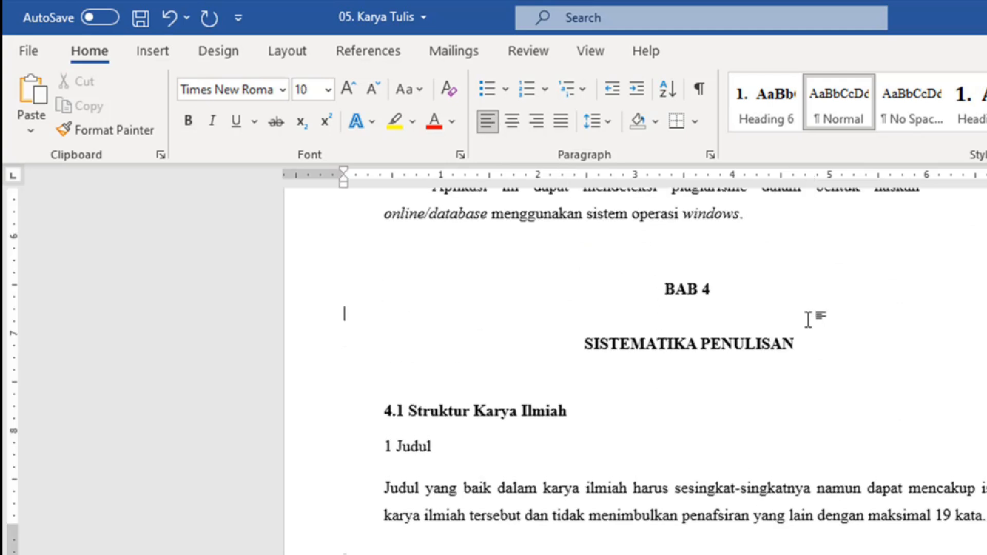
pyautogui.press('Delete')
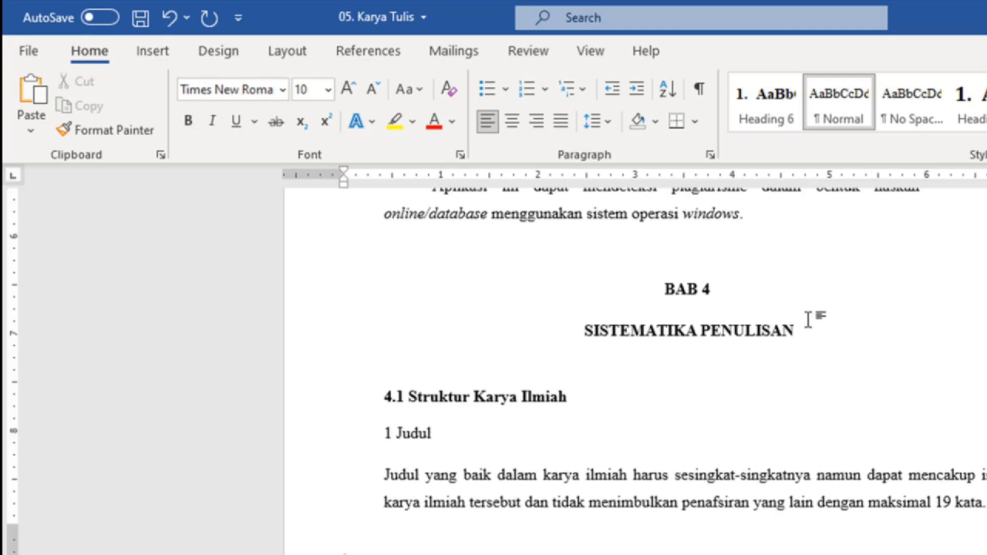
pyautogui.press('Delete')
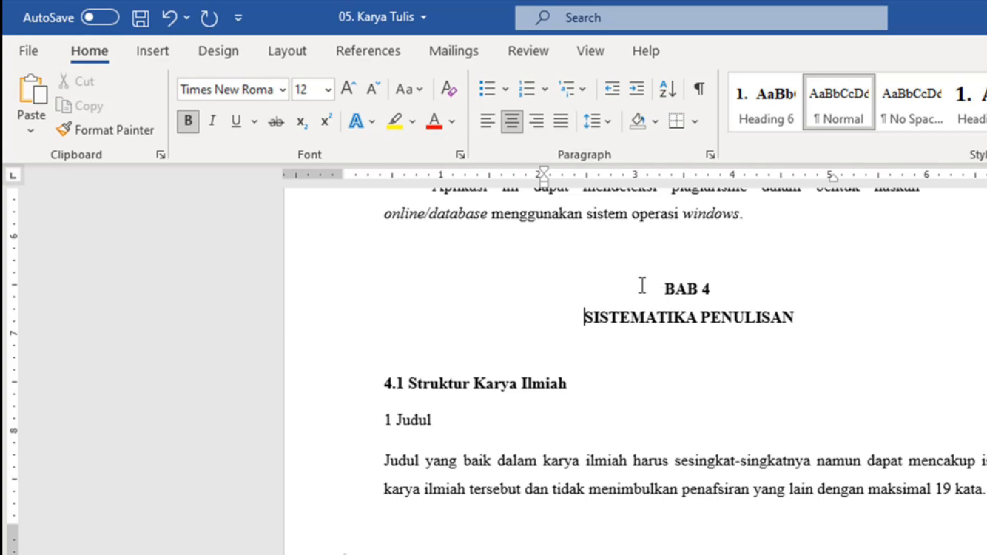
pyautogui.click(663, 288)
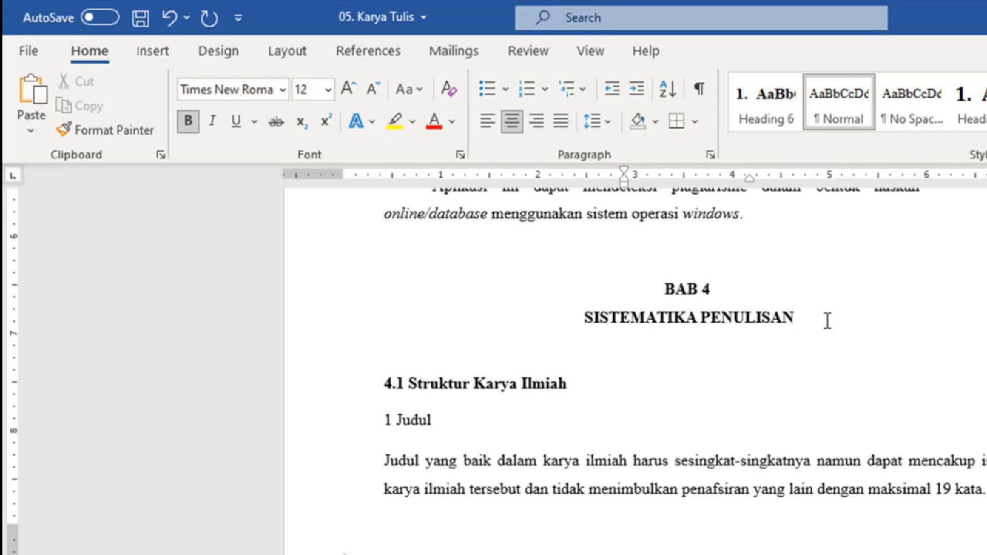
# Step: Insert a Next Page section break before BAB 4
pyautogui.click(289, 51)
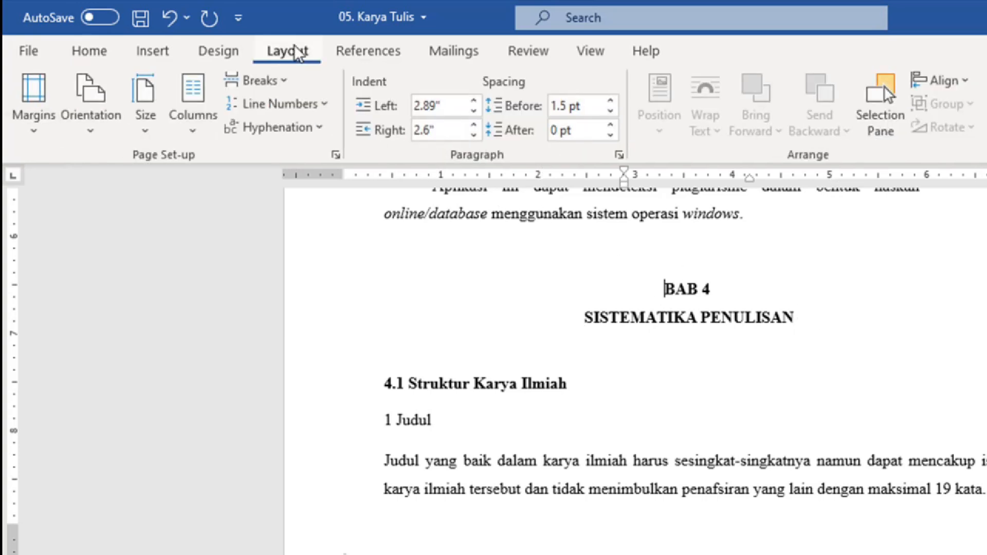
pyautogui.click(267, 85)
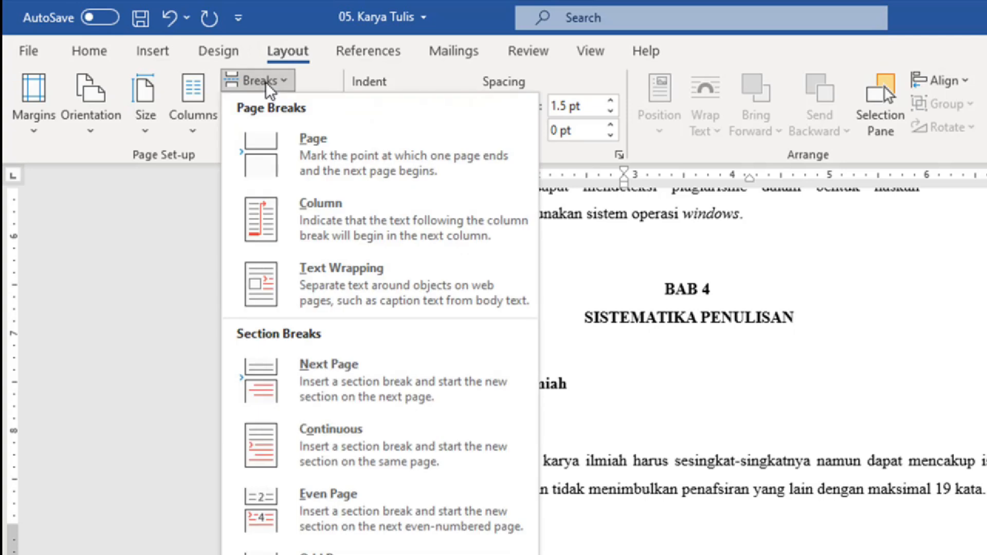
pyautogui.click(332, 381)
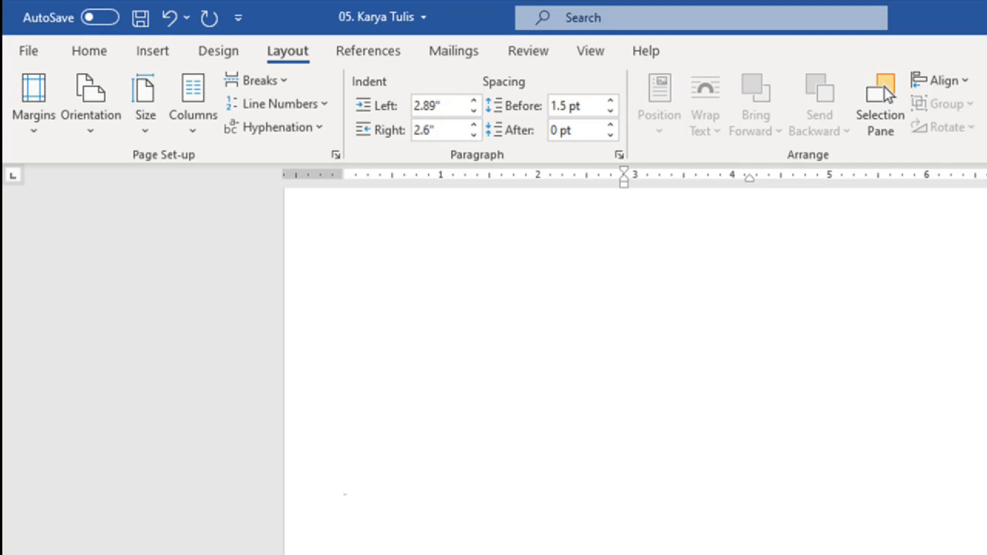
pyautogui.scroll(-5, 636, 370)
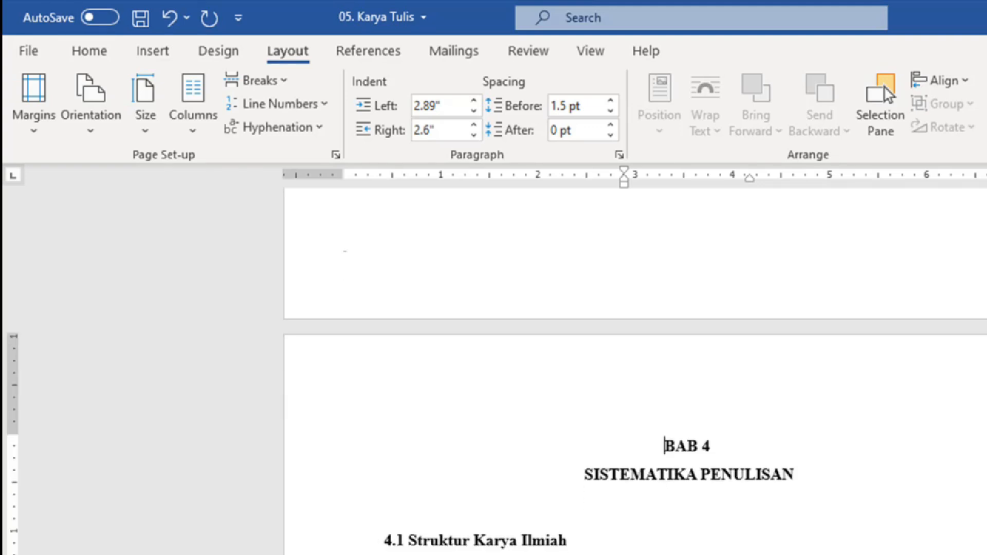
pyautogui.scroll(-6, 635, 370)
pyautogui.scroll(4, 636, 370)
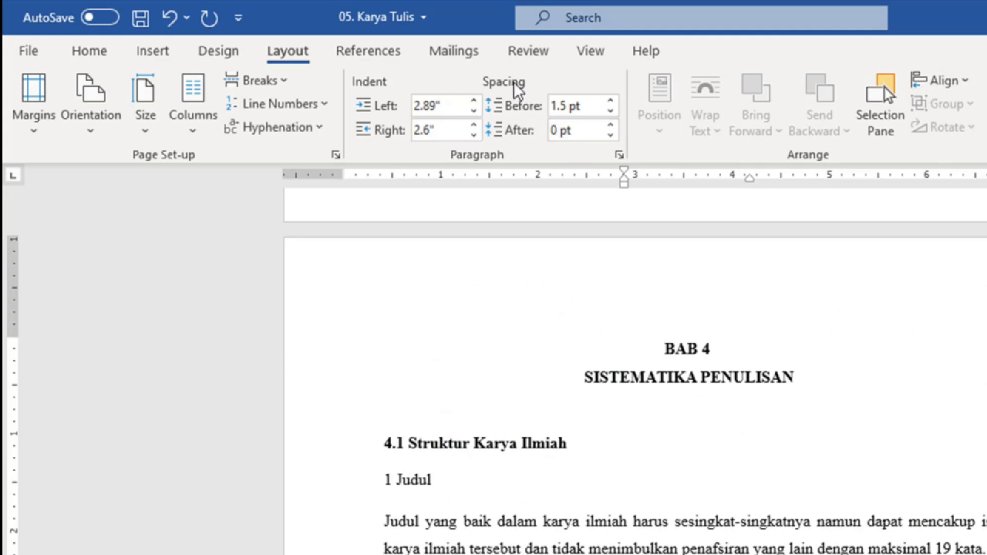
# Step: Switch to Outline view and scroll down to BAB 5 SITASI
pyautogui.click(587, 49)
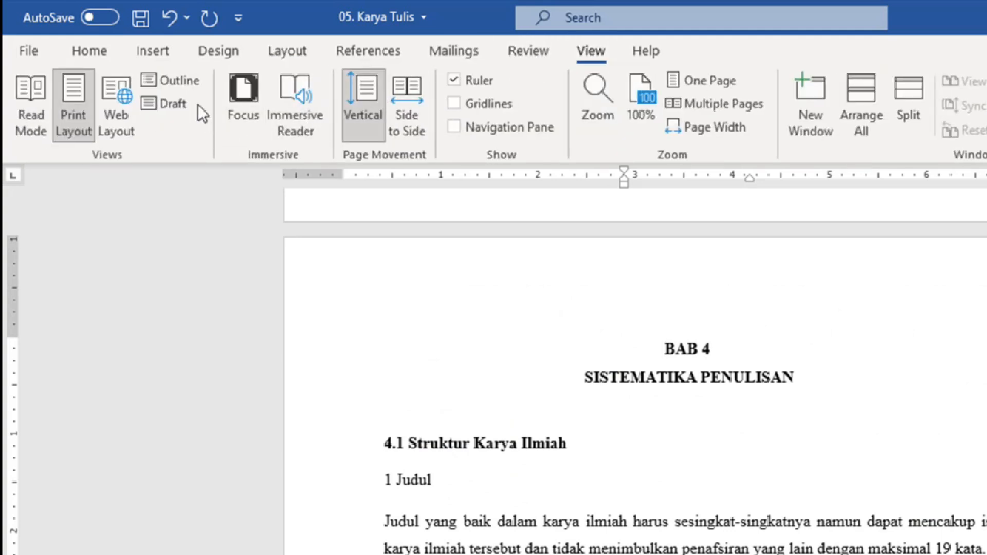
pyautogui.click(196, 82)
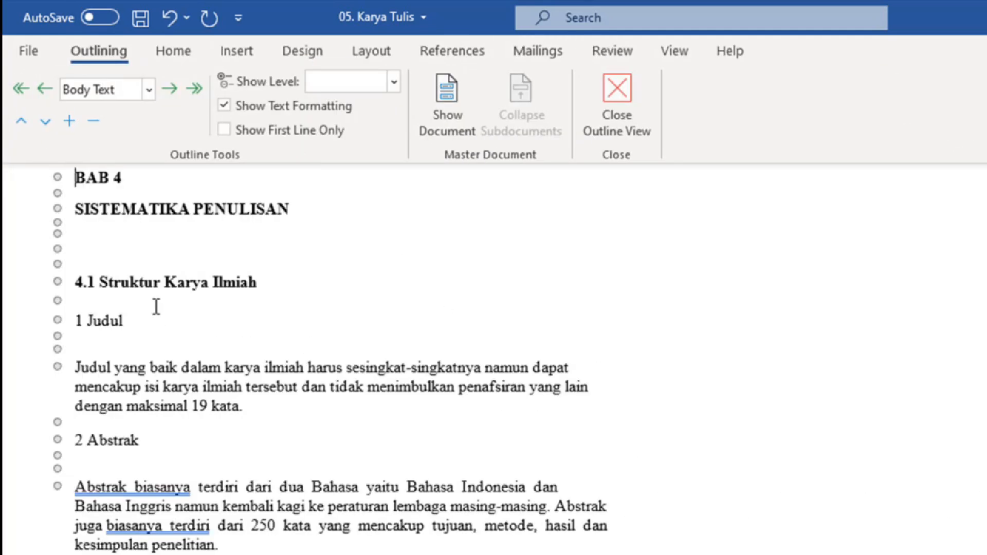
pyautogui.scroll(1, 177, 241)
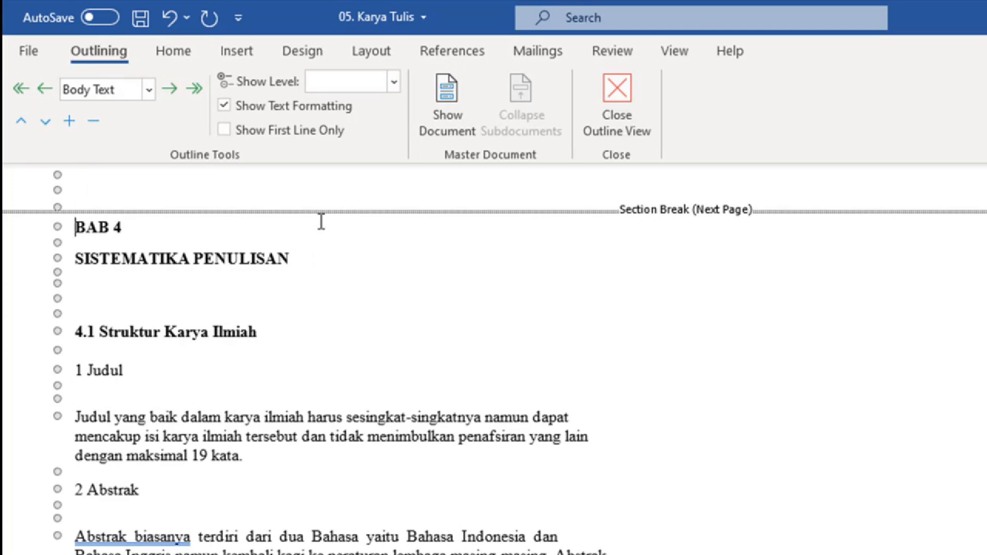
pyautogui.scroll(2, 295, 206)
pyautogui.scroll(-20, 345, 326)
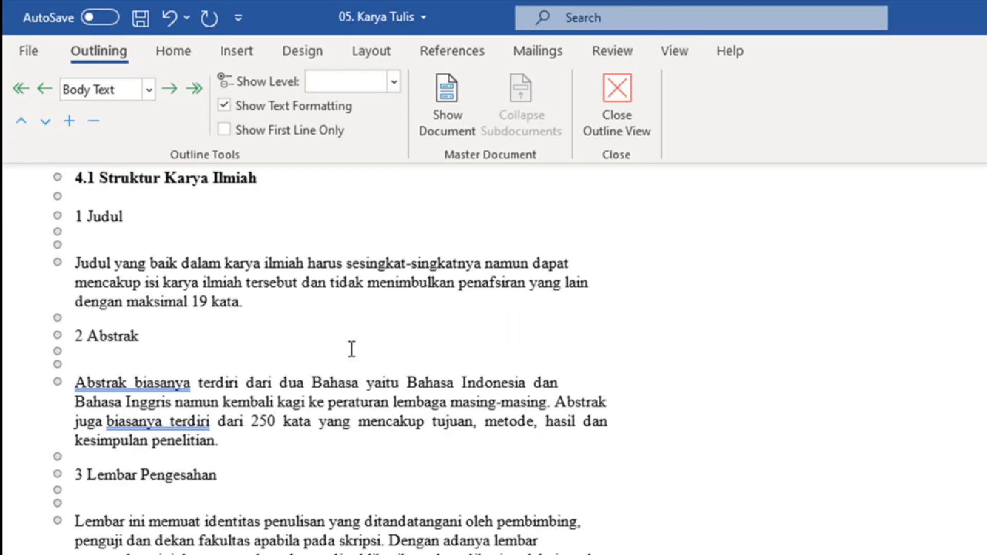
pyautogui.scroll(-15, 352, 351)
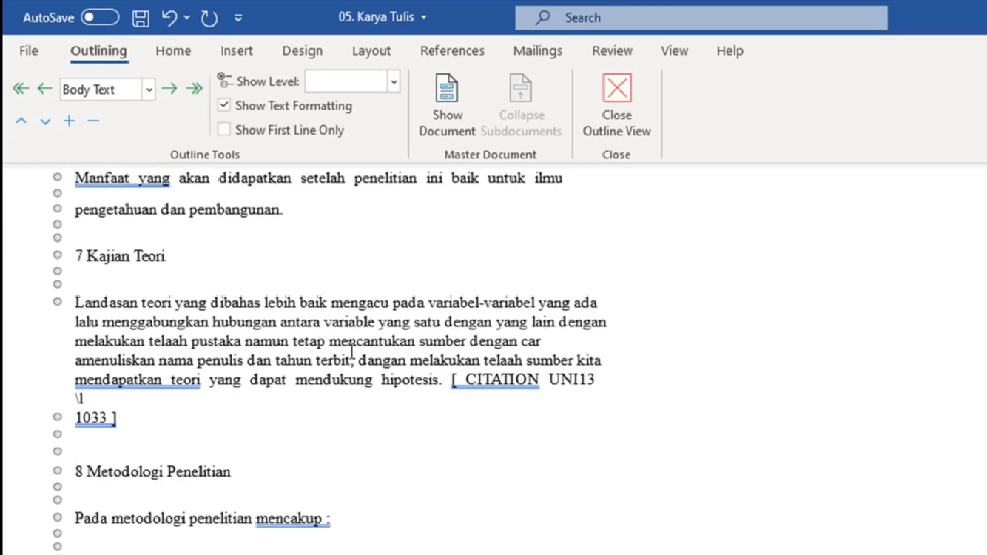
pyautogui.scroll(-5, 351, 351)
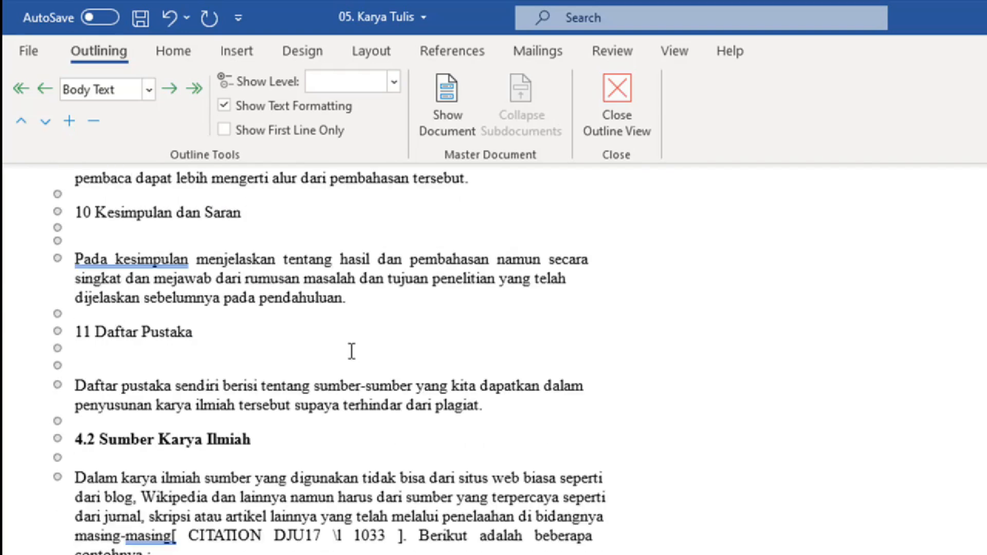
pyautogui.scroll(-5, 351, 352)
pyautogui.scroll(-20, 352, 352)
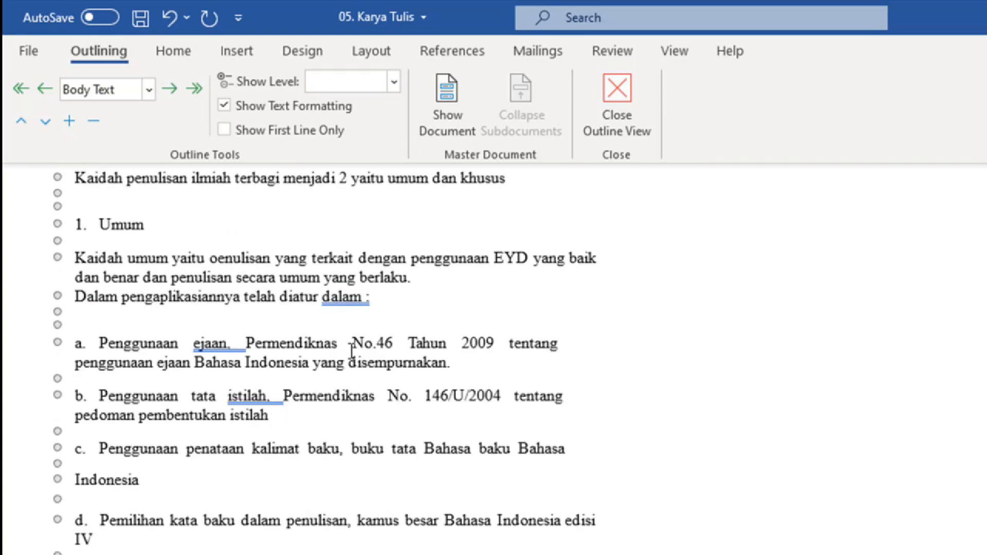
pyautogui.scroll(-4, 351, 351)
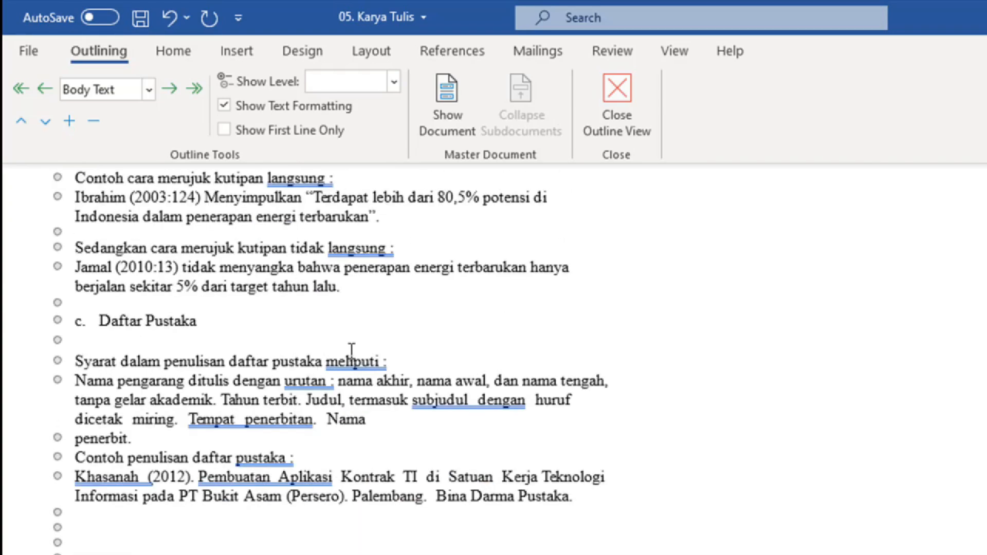
pyautogui.scroll(-2, 352, 351)
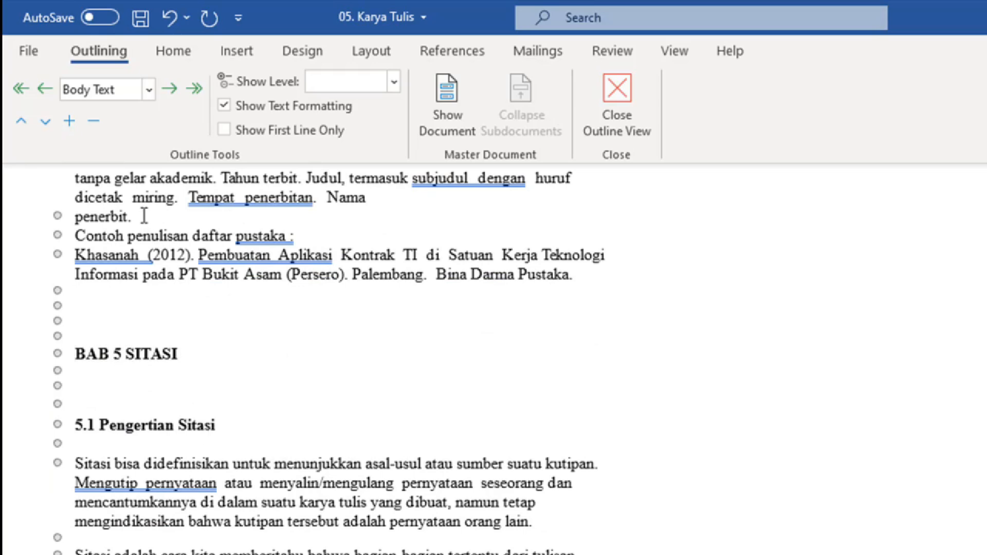
# Step: Insert a Next Page section break before BAB 5 SITASI
pyautogui.click(375, 51)
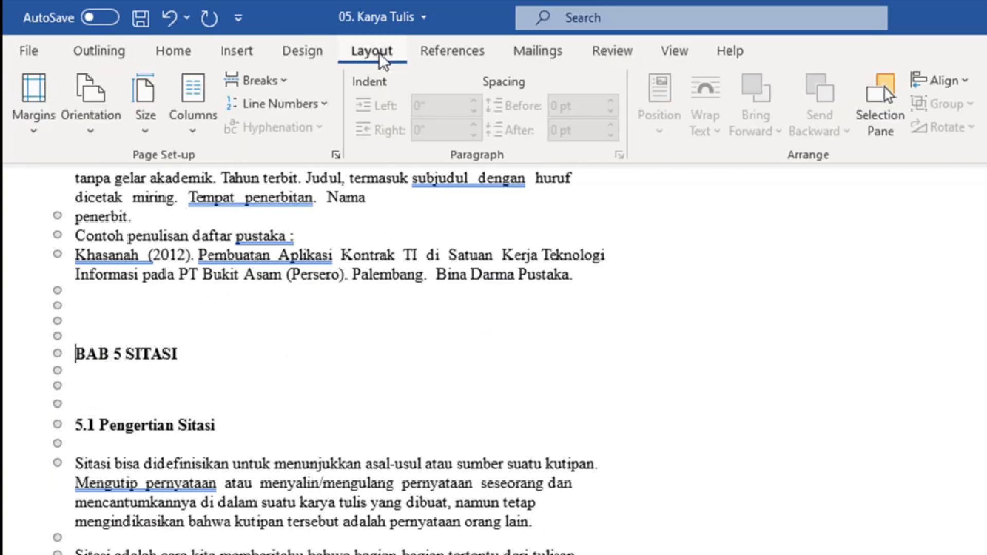
pyautogui.click(268, 86)
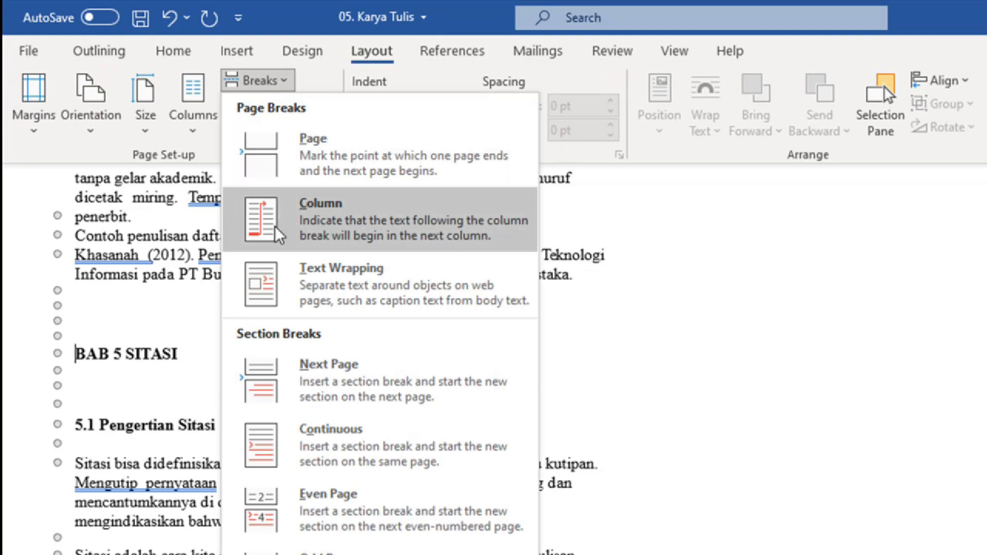
pyautogui.click(368, 380)
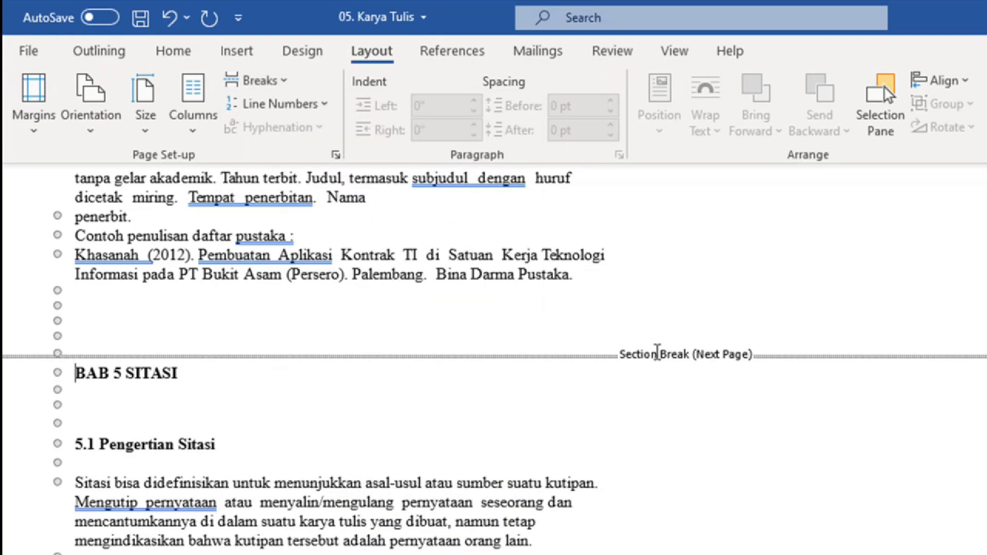
pyautogui.scroll(-18, 465, 396)
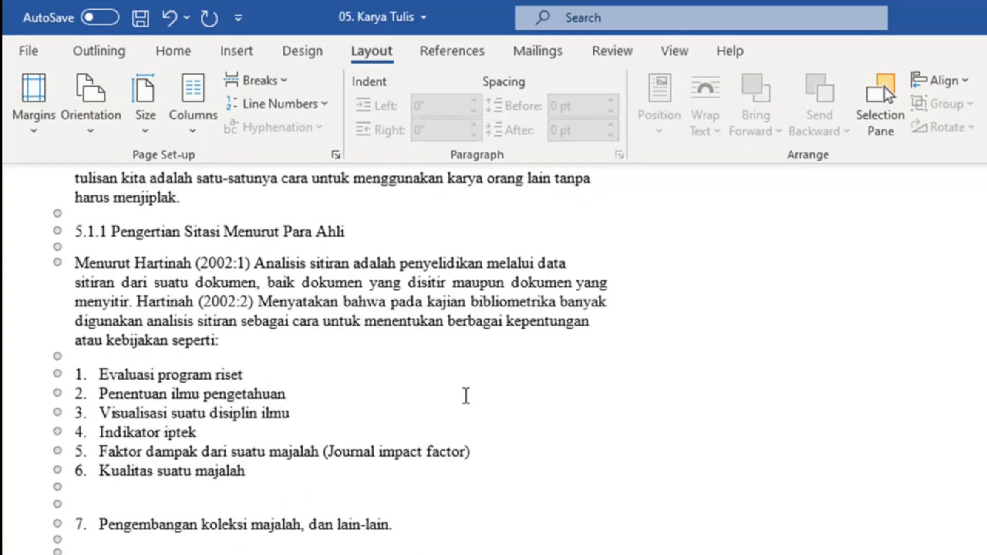
pyautogui.scroll(-15, 465, 396)
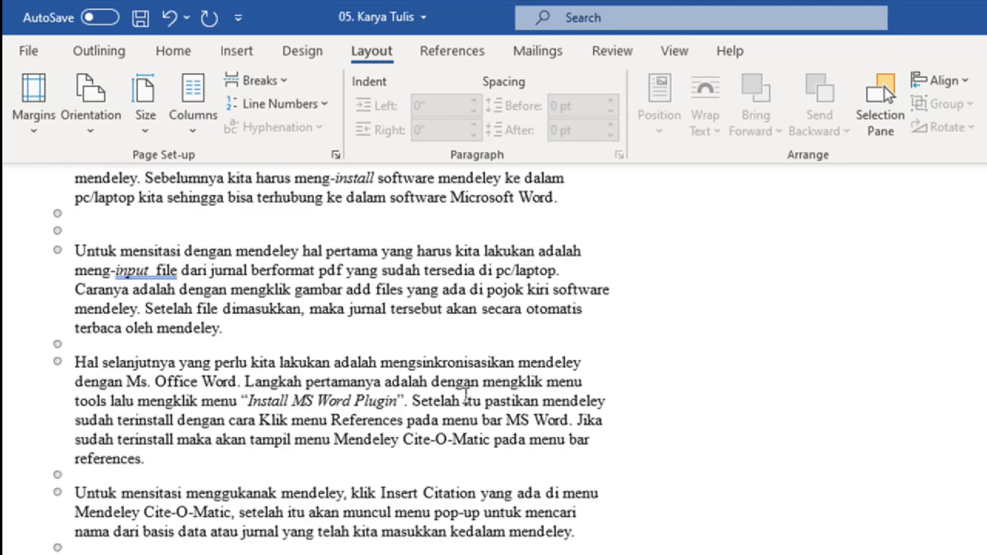
pyautogui.scroll(-12, 464, 396)
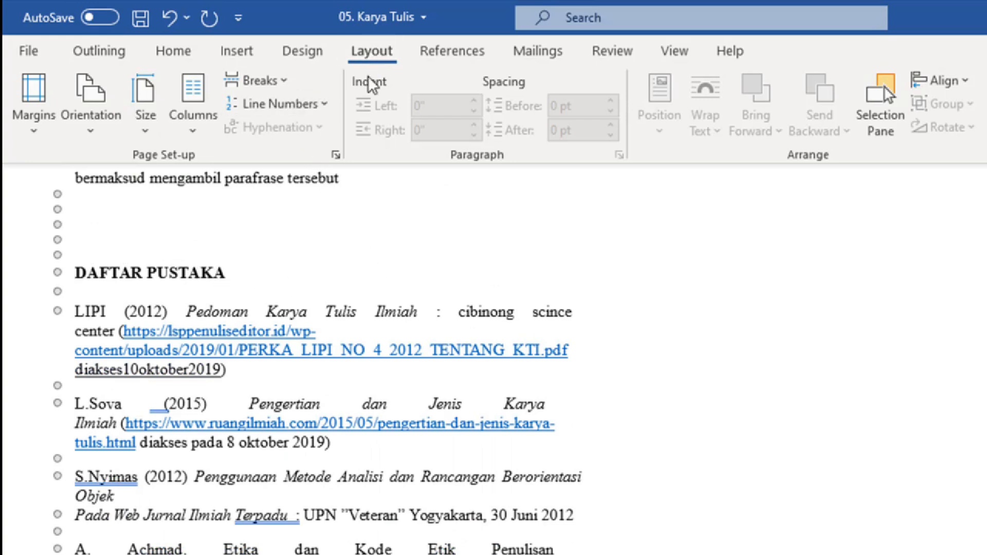
# Step: Insert a Next Page section break before the DAFTAR PUSTAKA heading
pyautogui.click(262, 81)
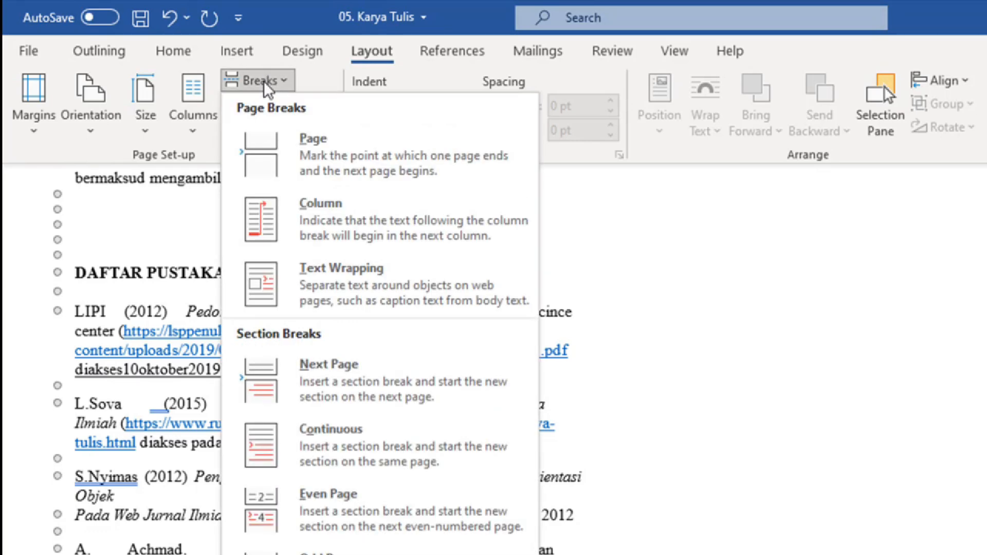
pyautogui.click(379, 381)
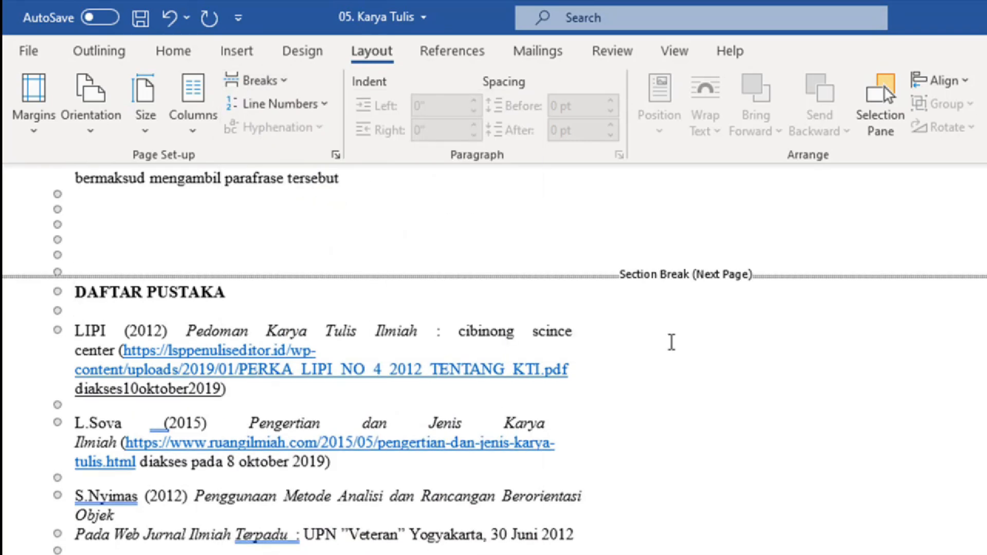
pyautogui.scroll(-20, 668, 353)
pyautogui.scroll(10, 668, 354)
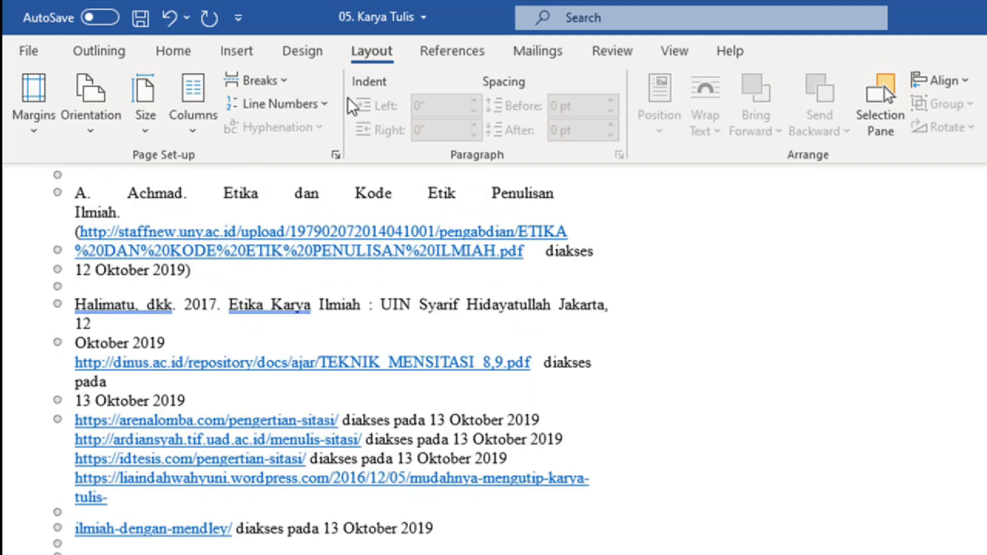
pyautogui.scroll(5, 569, 214)
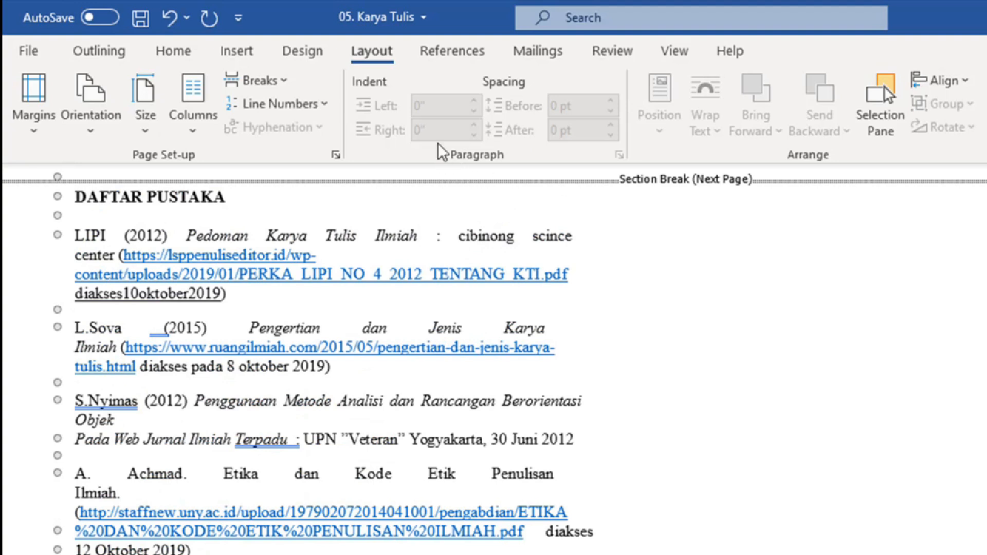
pyautogui.click(679, 51)
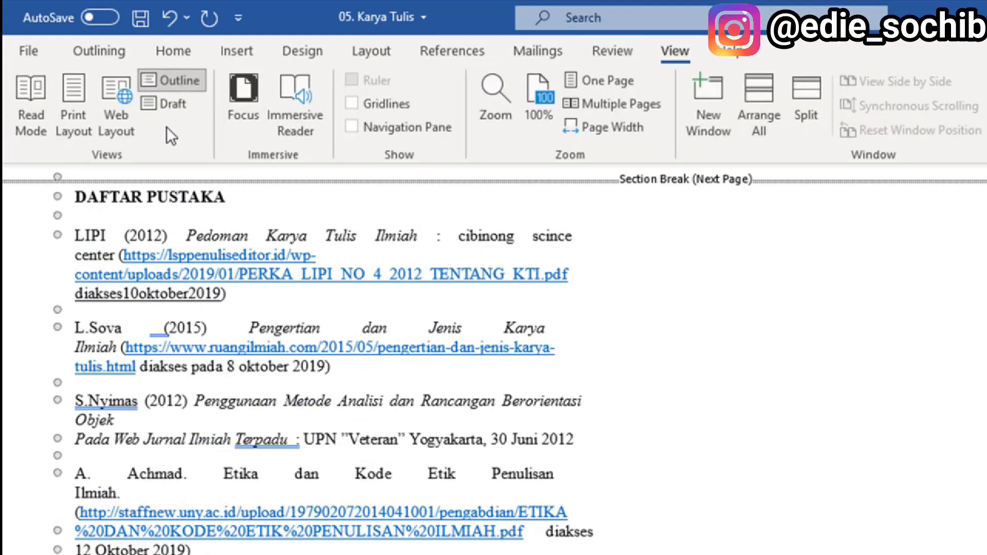
# Step: Switch to Print Layout and return to the KARYA TULIS ILMIAH cover page
pyautogui.click(73, 115)
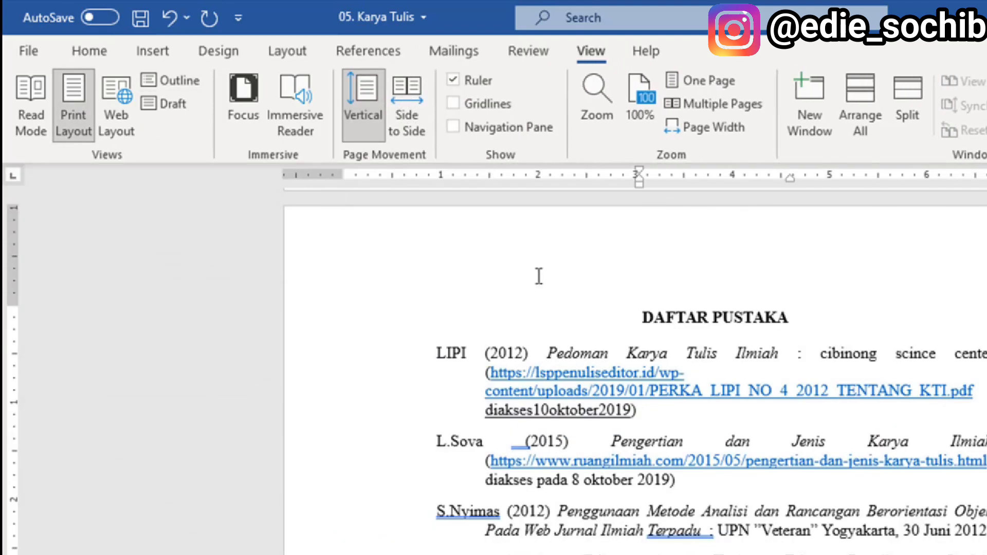
pyautogui.scroll(5, 755, 348)
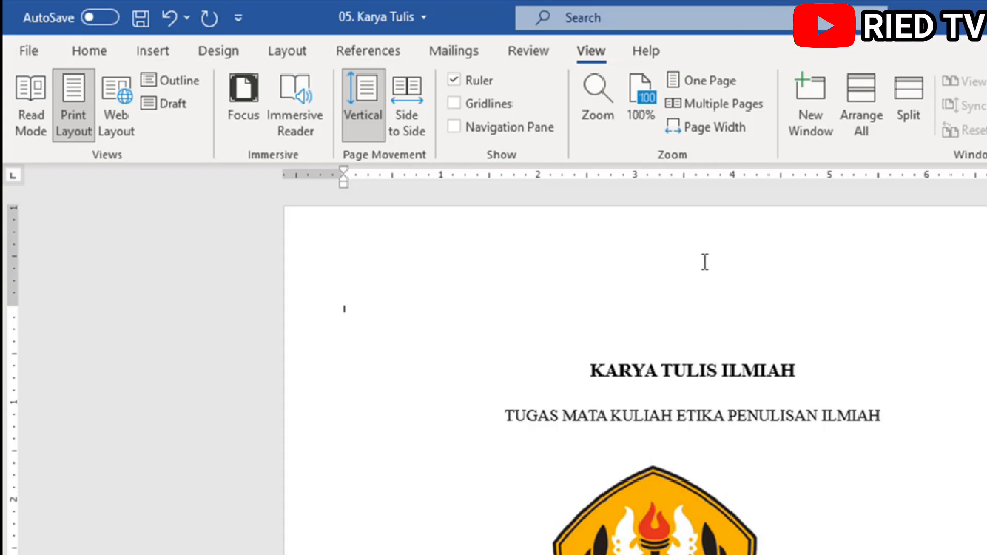
pyautogui.scroll(-15, 704, 262)
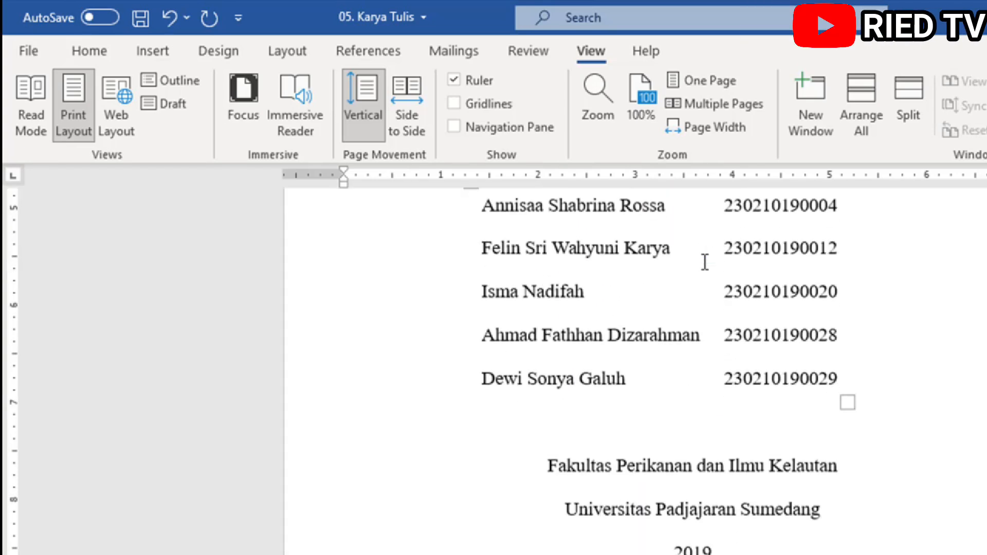
pyautogui.scroll(15, 705, 262)
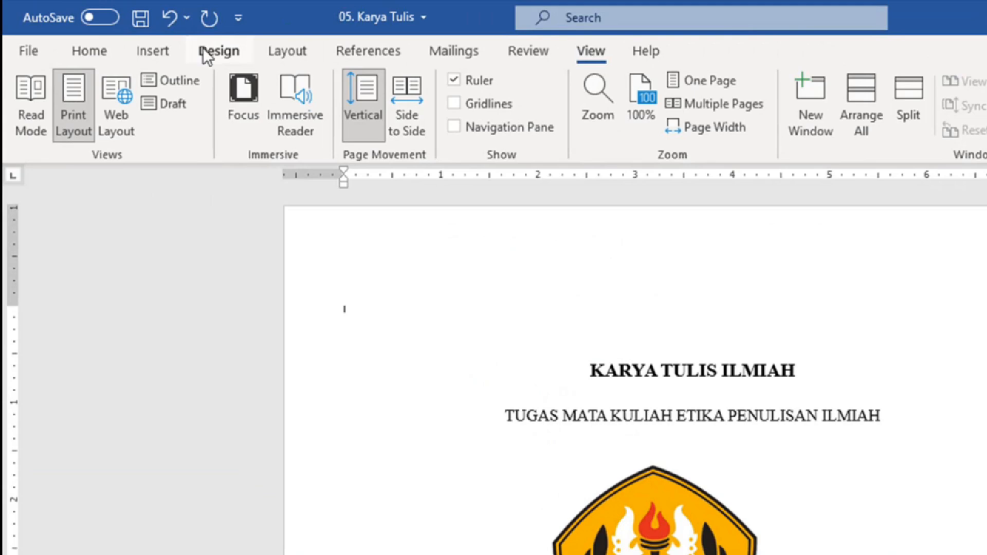
# Step: Insert a Blank header on the title page and delete its [Type here] placeholder
pyautogui.click(157, 53)
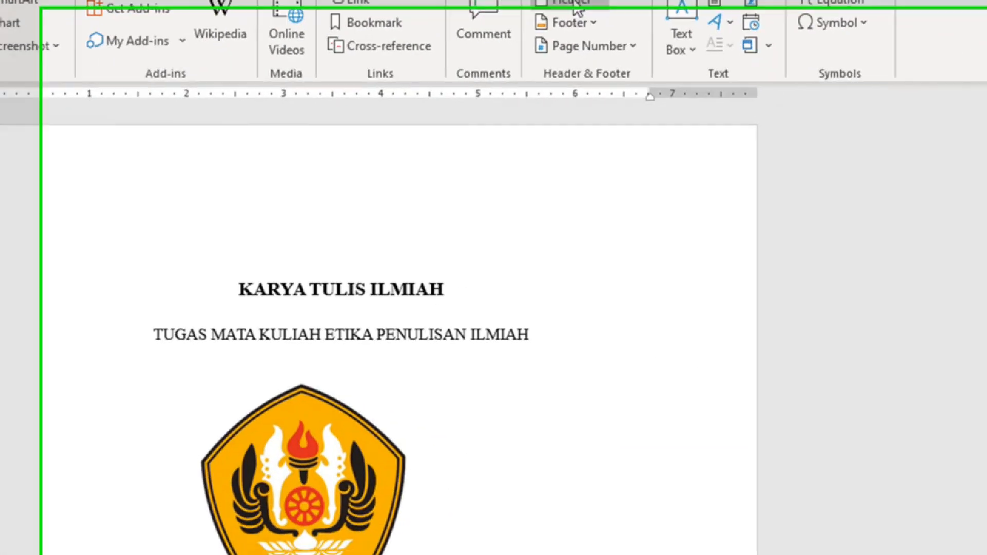
pyautogui.click(882, 73)
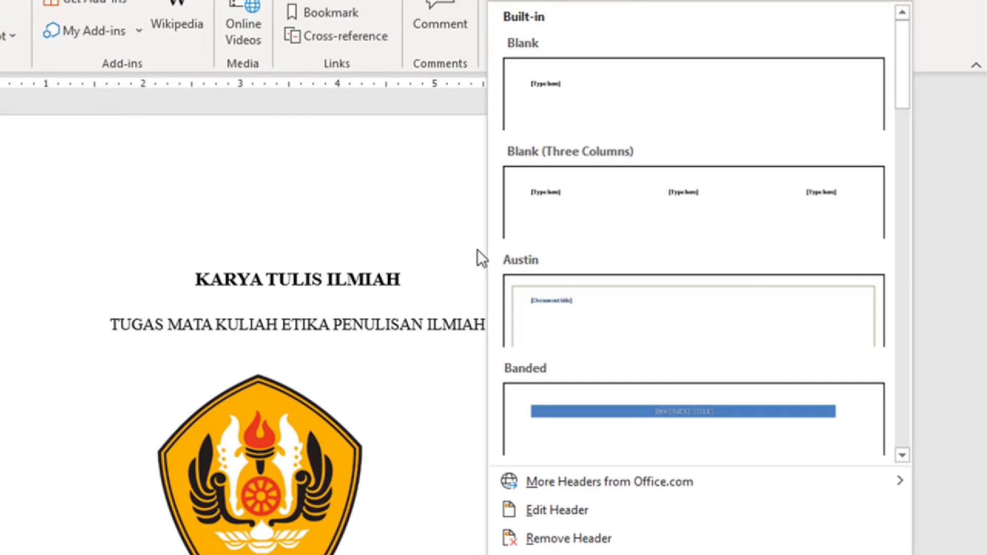
pyautogui.click(611, 96)
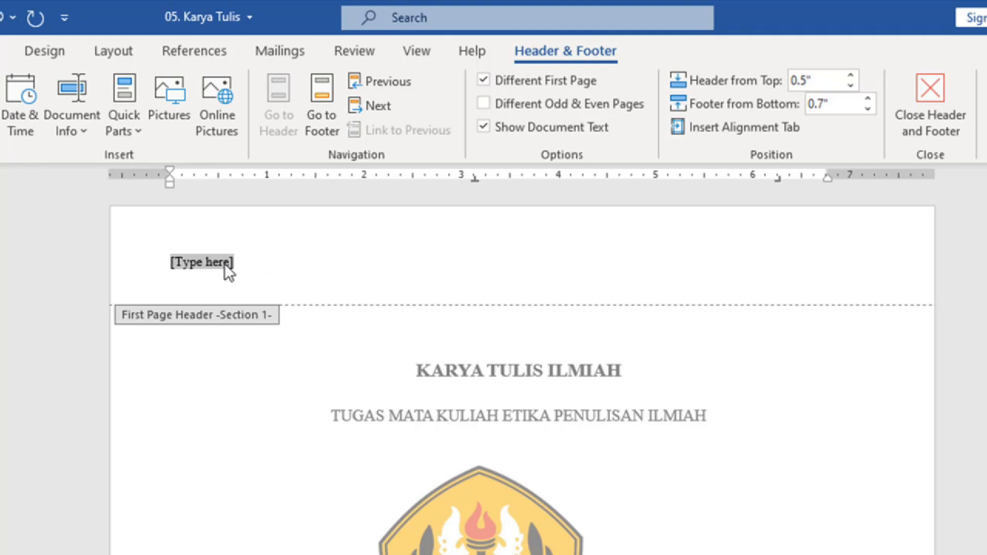
pyautogui.press('Delete')
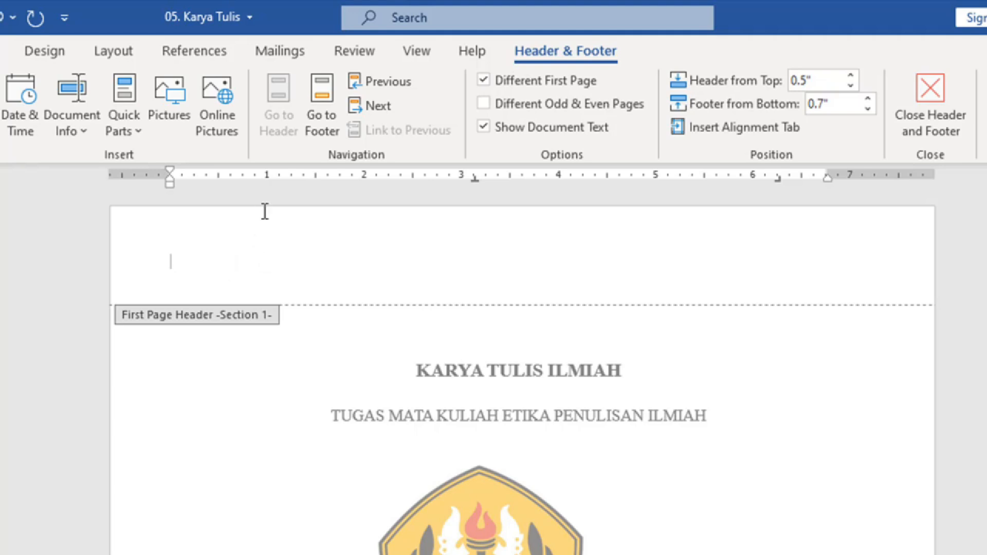
# Step: Move to the footer and on to the KATA PENGANTAR page's Section 1 footer
pyautogui.click(320, 100)
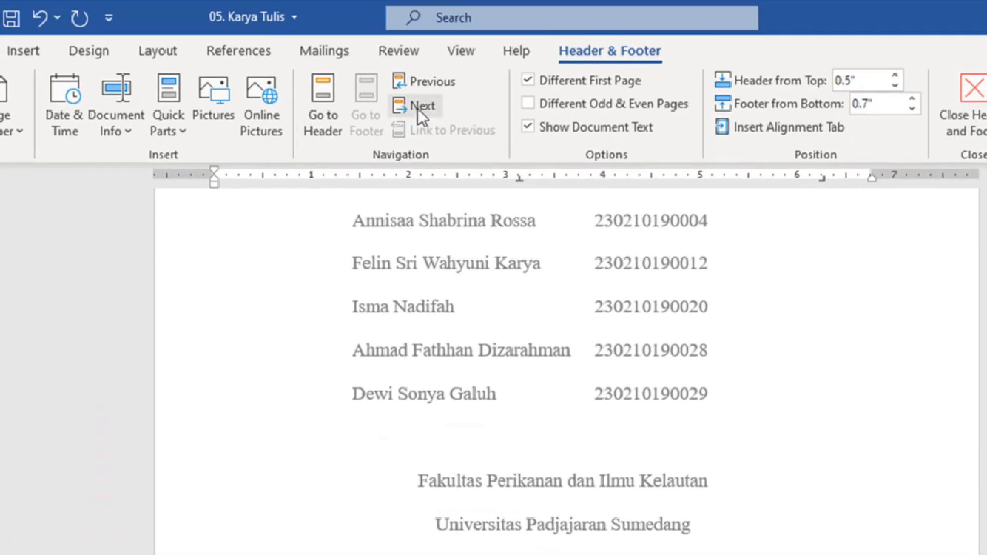
pyautogui.click(421, 106)
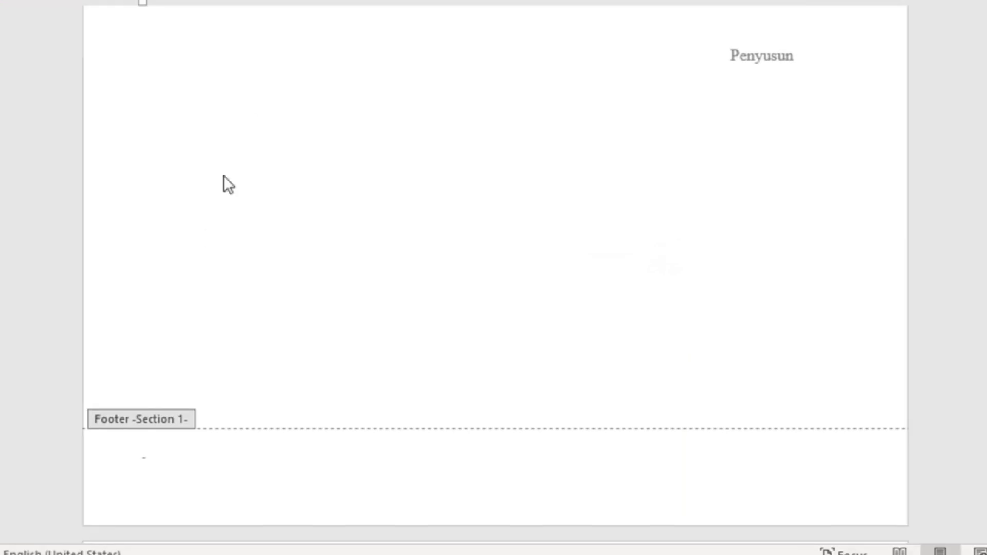
pyautogui.scroll(10, 396, 355)
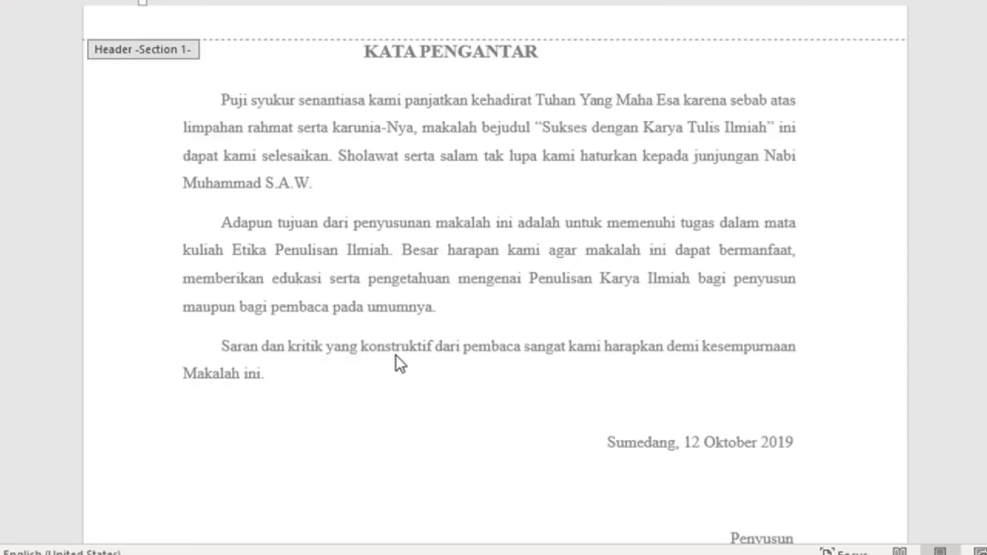
pyautogui.scroll(-10, 404, 308)
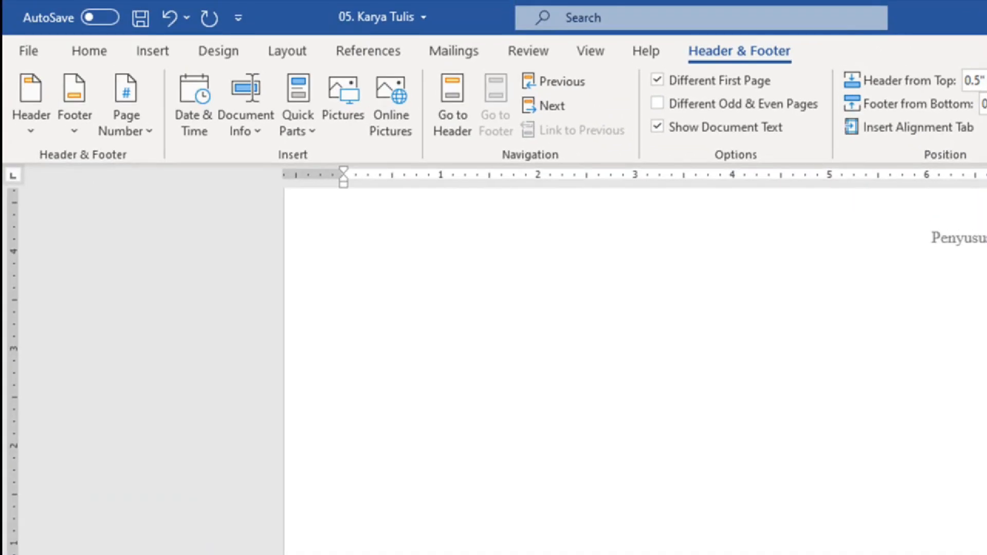
# Step: Reopen the footer and add a Plain Number 2 page number centred at the bottom
pyautogui.doubleClick(200, 391)
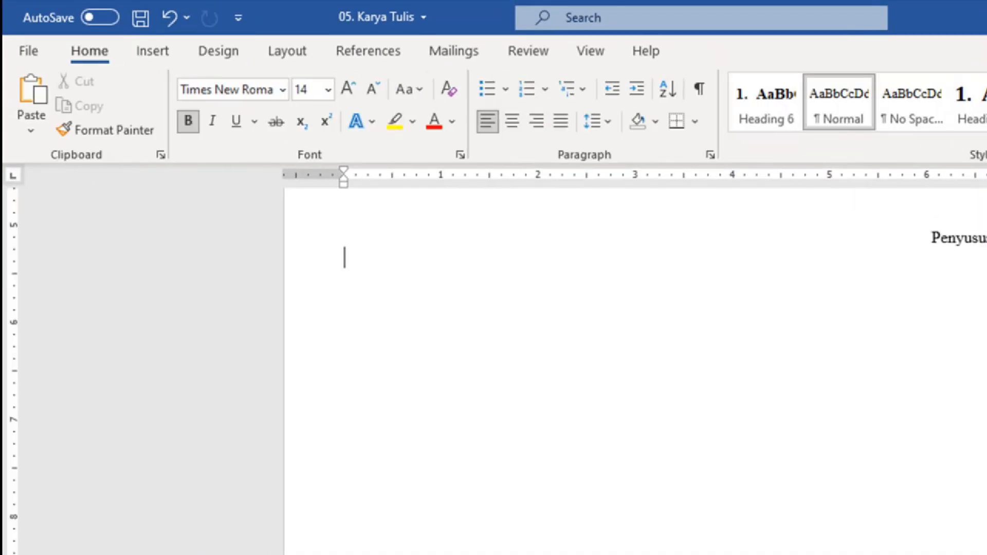
pyautogui.doubleClick(396, 550)
pyautogui.doubleClick(381, 514)
pyautogui.doubleClick(380, 550)
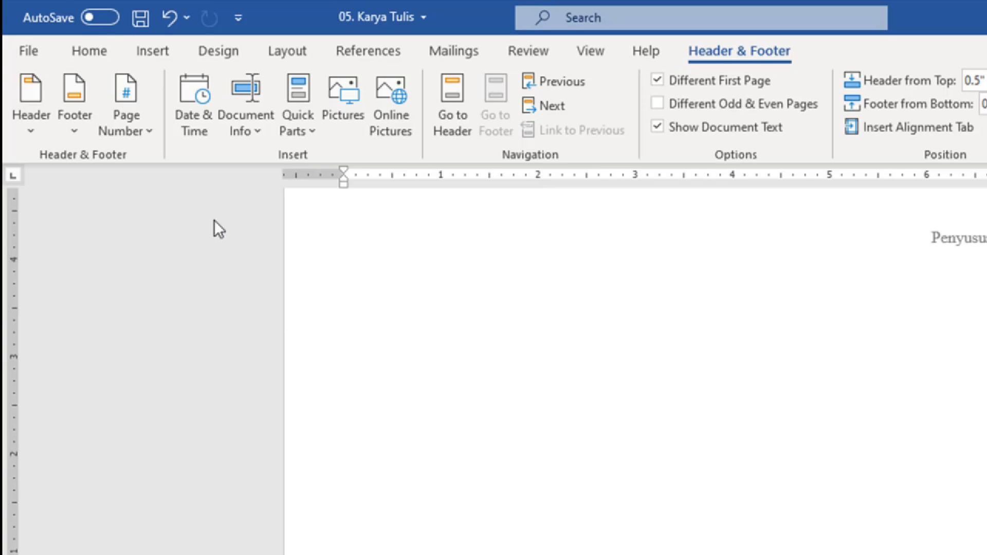
pyautogui.click(145, 130)
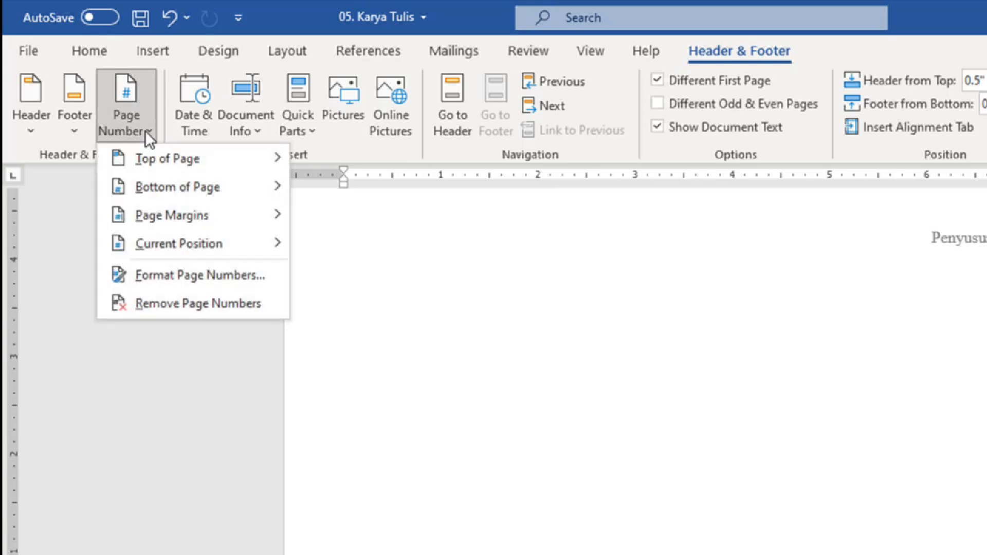
pyautogui.moveTo(197, 182)
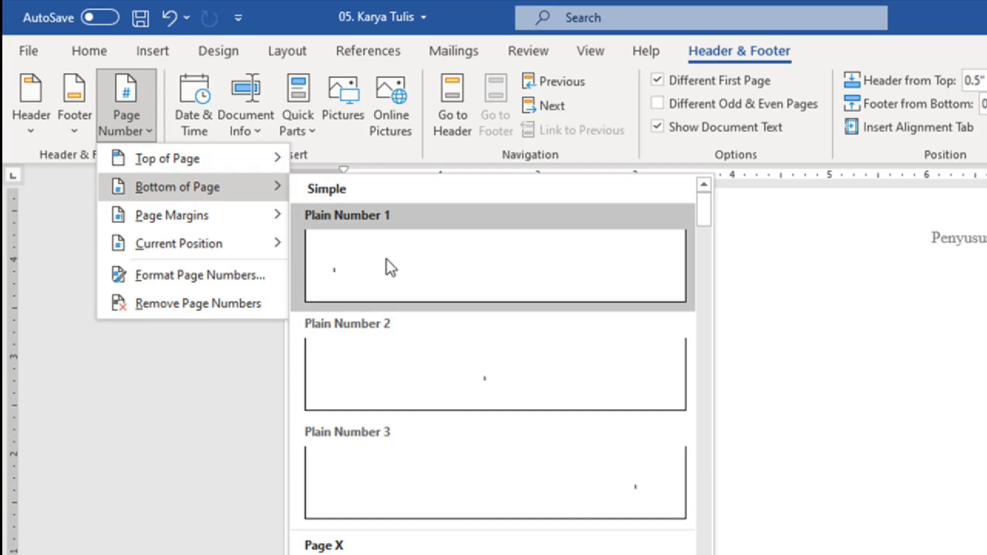
pyautogui.click(505, 384)
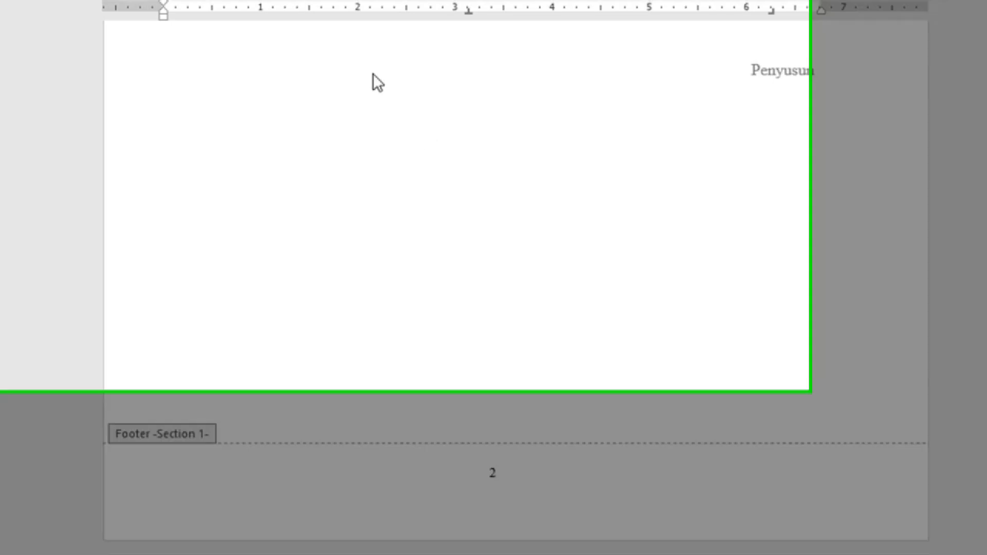
# Step: Format the Section 1 page numbers as lowercase roman numerals (i, ii, iii)
pyautogui.click(140, 128)
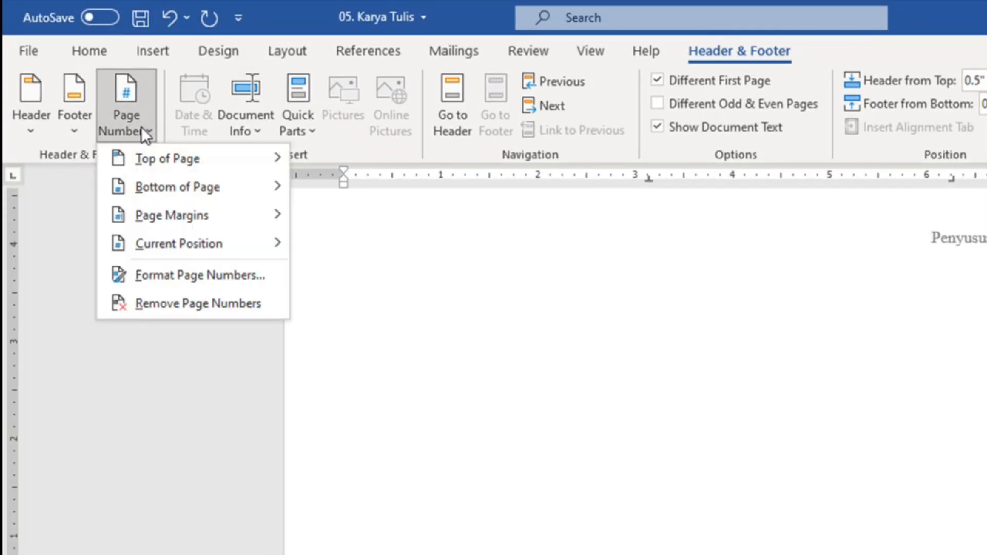
pyautogui.click(249, 276)
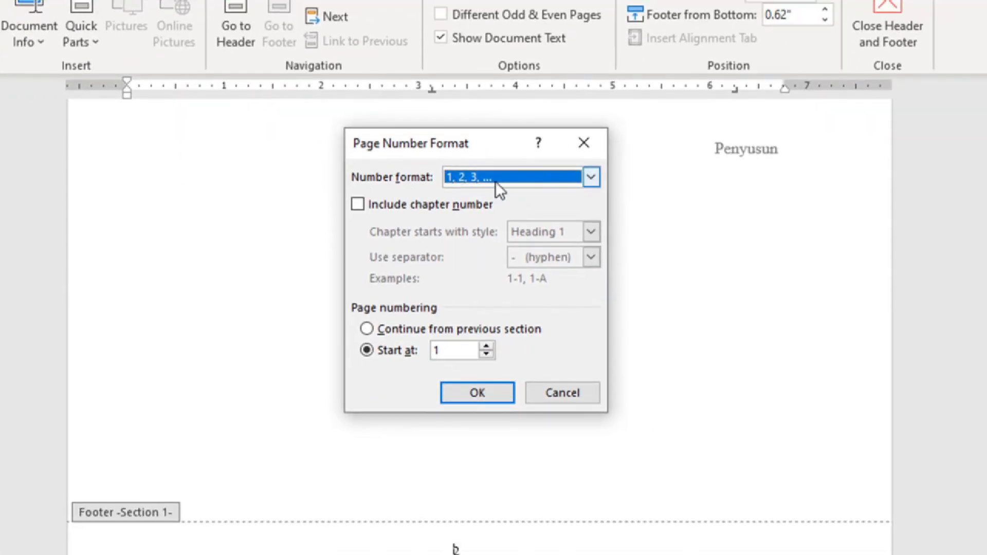
pyautogui.click(497, 179)
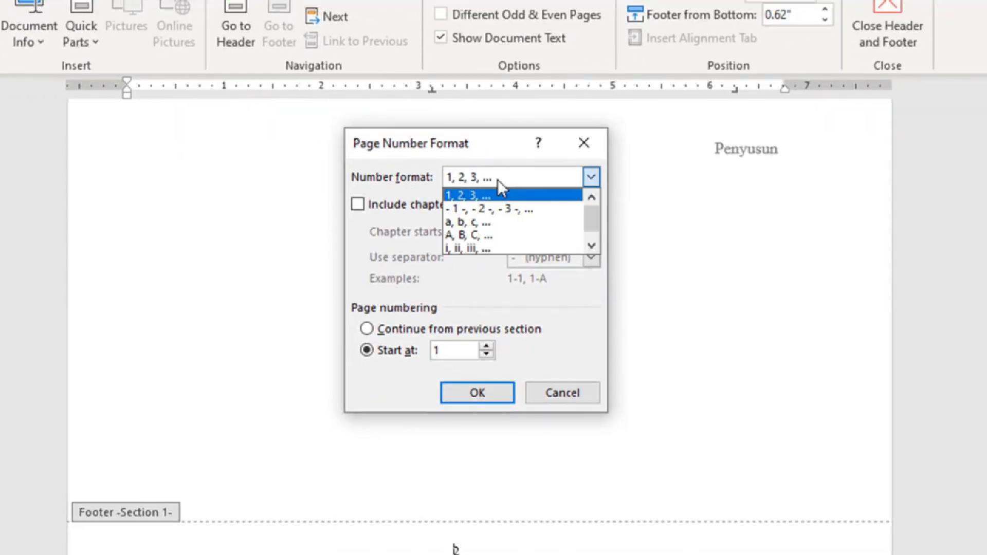
pyautogui.click(489, 247)
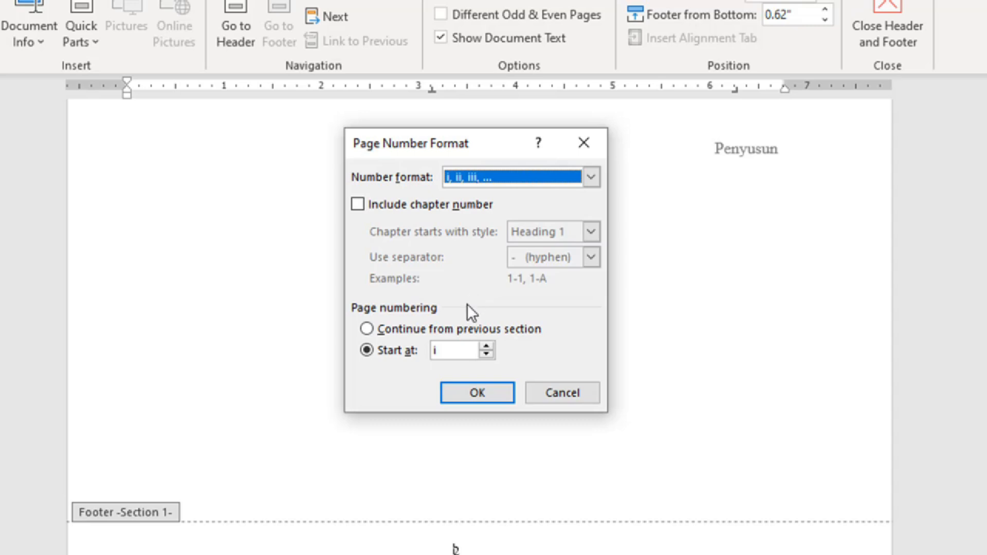
pyautogui.click(470, 392)
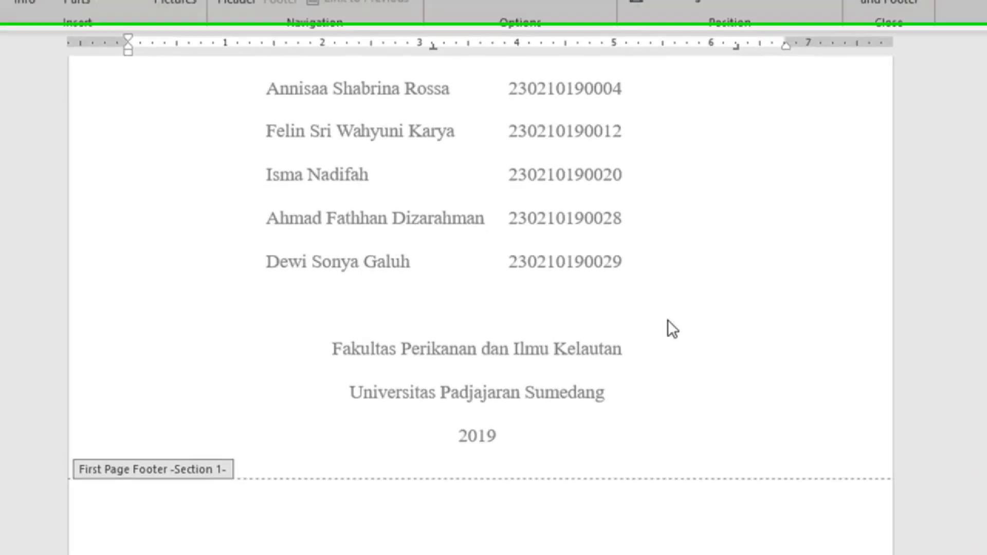
pyautogui.scroll(5, 653, 370)
pyautogui.scroll(3, 653, 341)
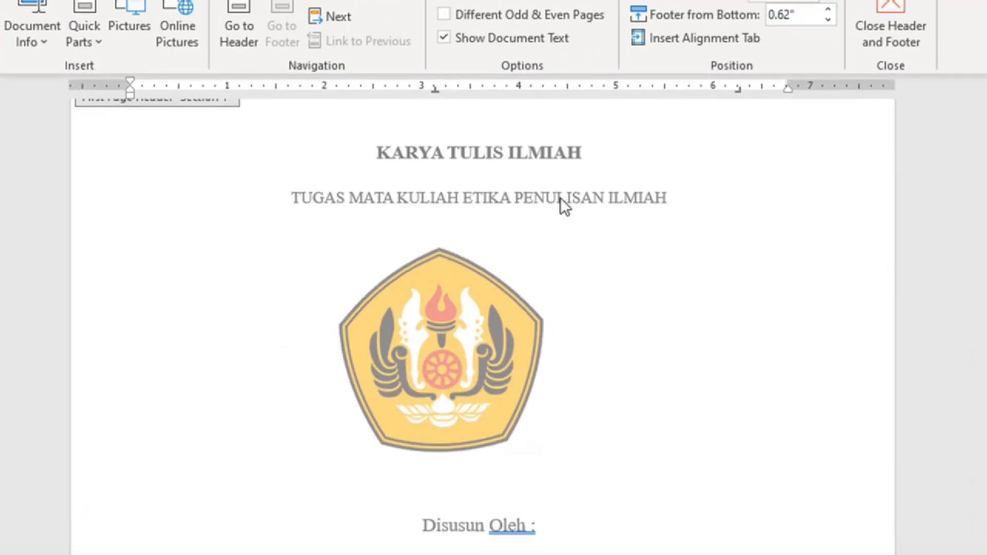
pyautogui.scroll(-5, 536, 278)
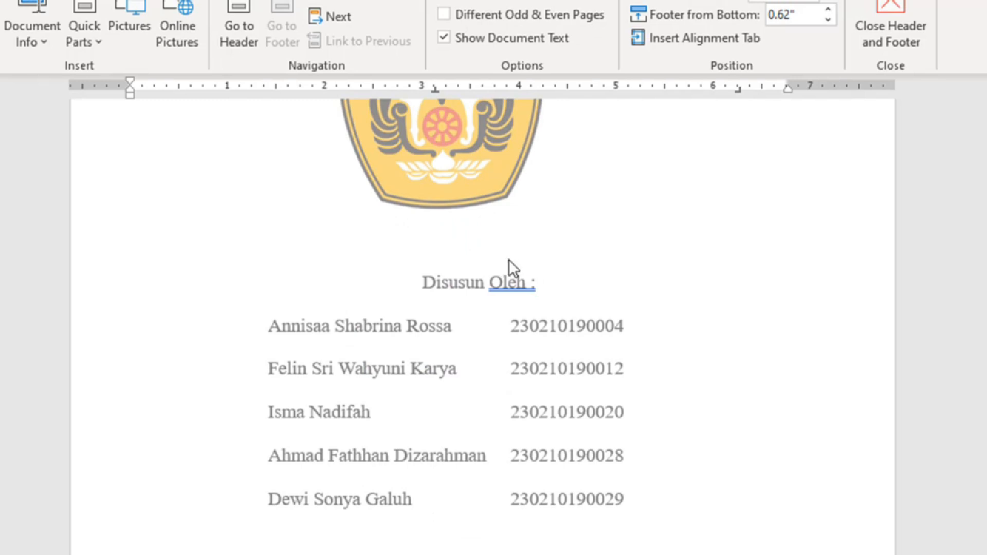
pyautogui.scroll(-4, 508, 259)
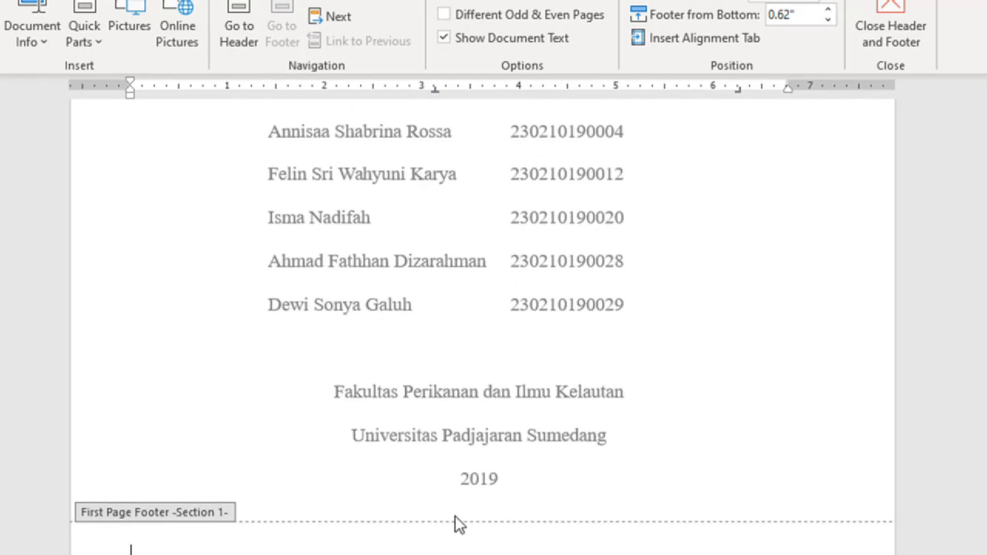
pyautogui.scroll(-10, 462, 517)
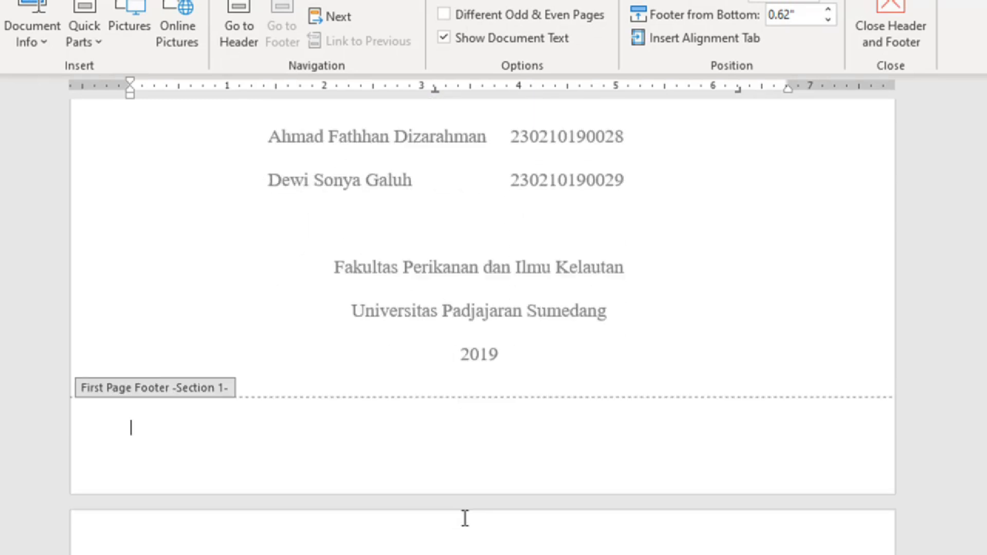
pyautogui.scroll(-12, 473, 465)
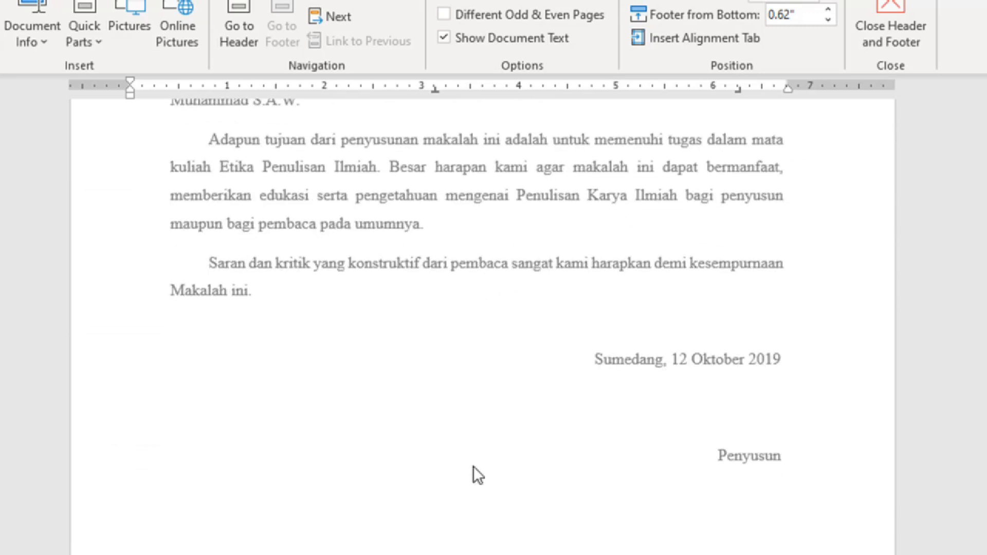
pyautogui.scroll(-3, 473, 464)
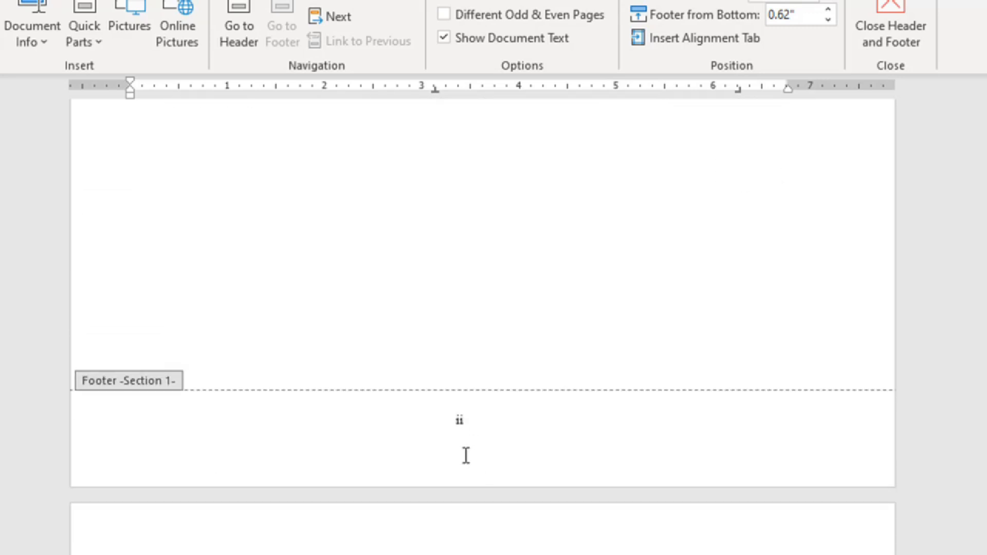
pyautogui.scroll(-9, 473, 446)
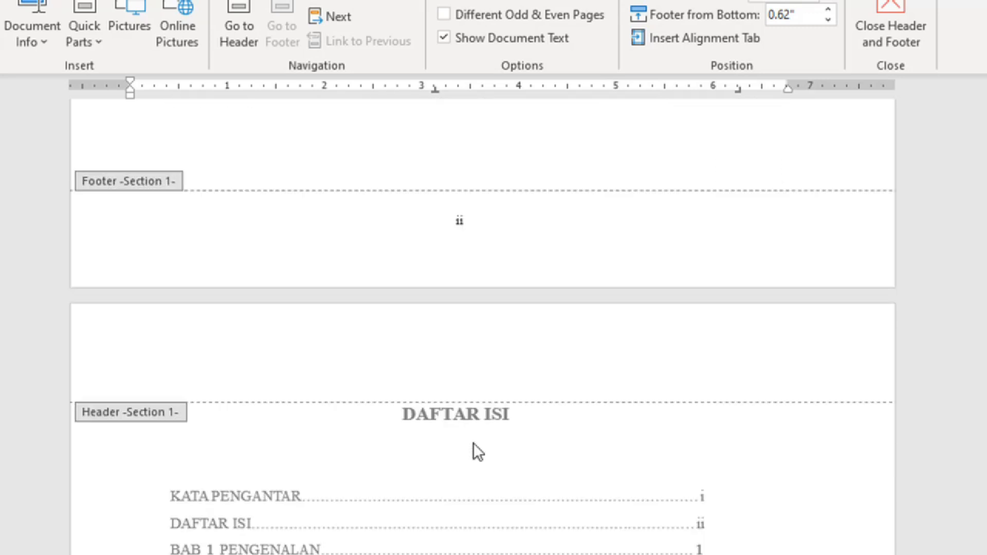
pyautogui.scroll(-15, 474, 439)
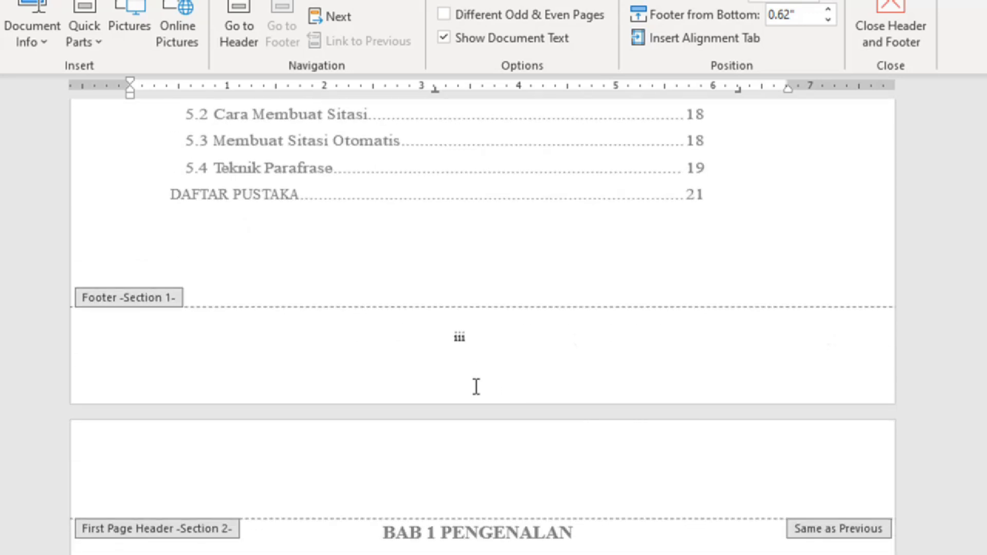
pyautogui.scroll(-12, 482, 321)
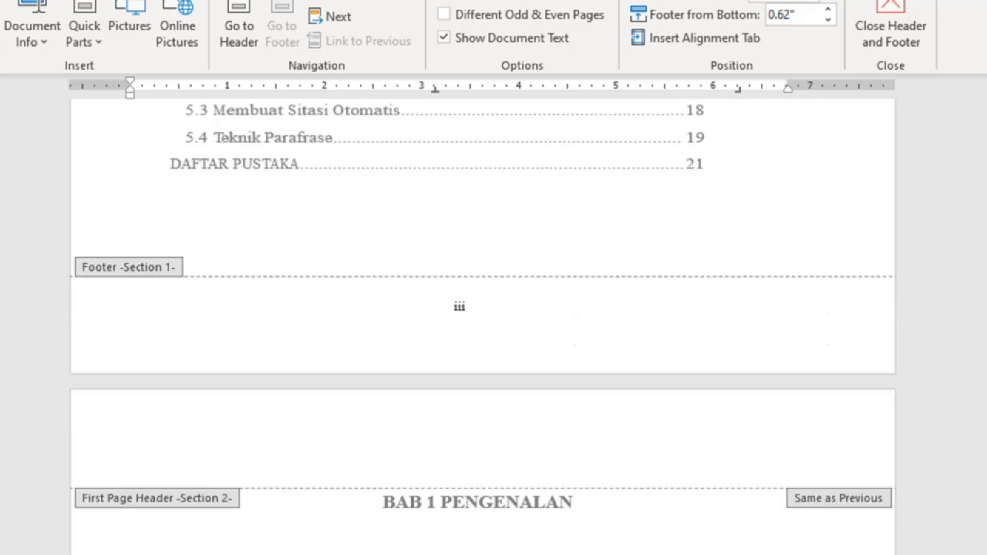
pyautogui.scroll(-3, 482, 321)
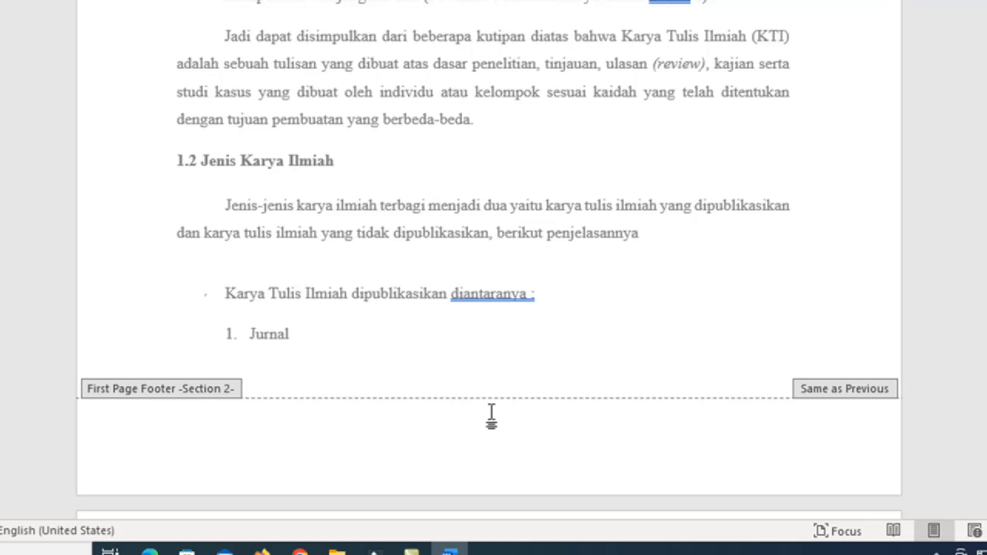
pyautogui.scroll(12, 492, 411)
pyautogui.scroll(3, 495, 332)
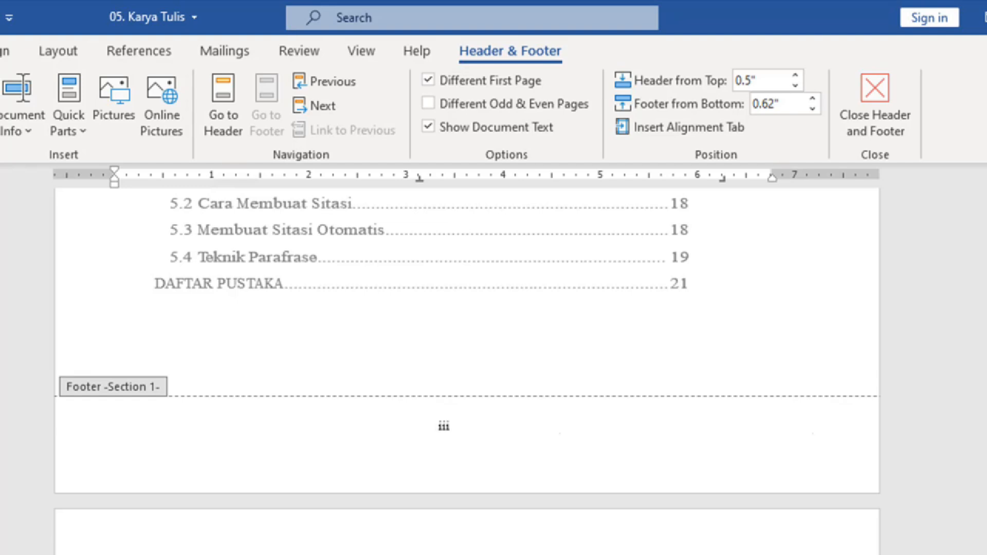
# Step: Open the BAB 1 page header and jump to its footer
pyautogui.click(456, 544)
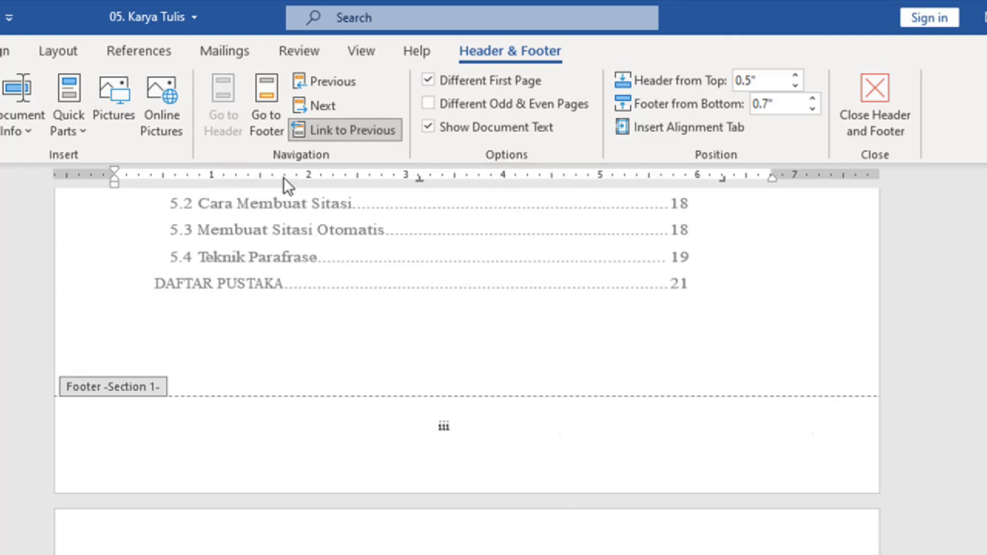
pyautogui.click(274, 96)
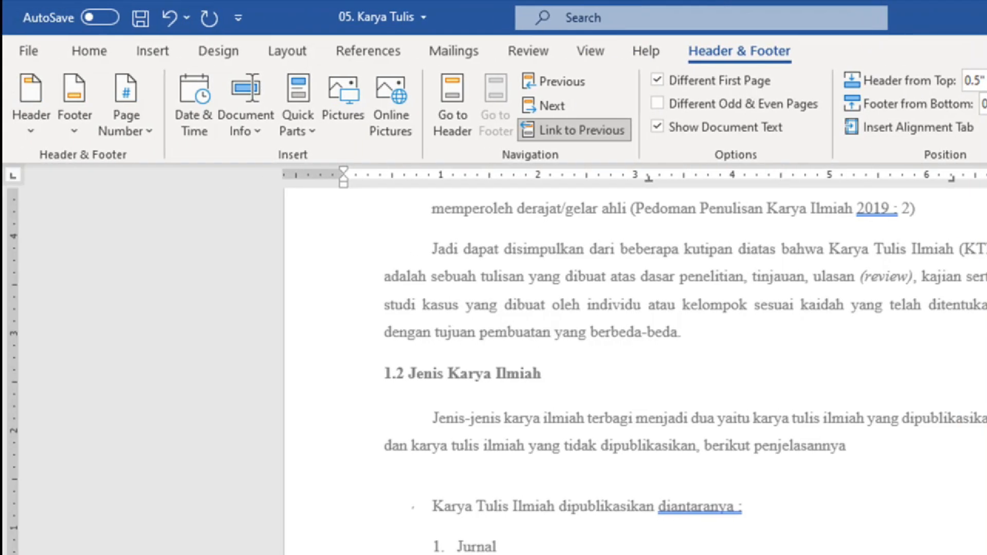
# Step: Add a Plain Number 2 page number, reading 1, at the bottom of BAB 1's opening page
pyautogui.click(134, 125)
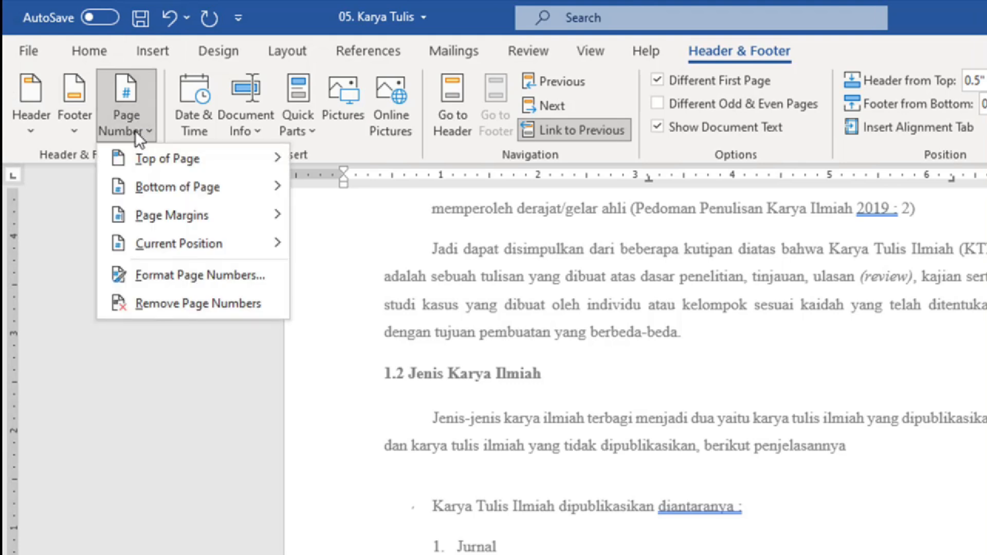
pyautogui.moveTo(184, 190)
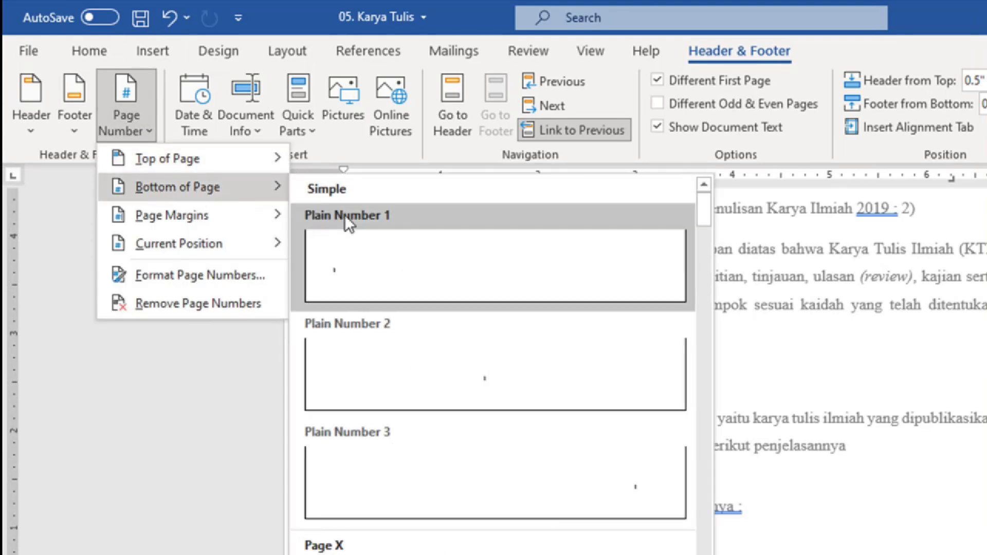
pyautogui.click(517, 381)
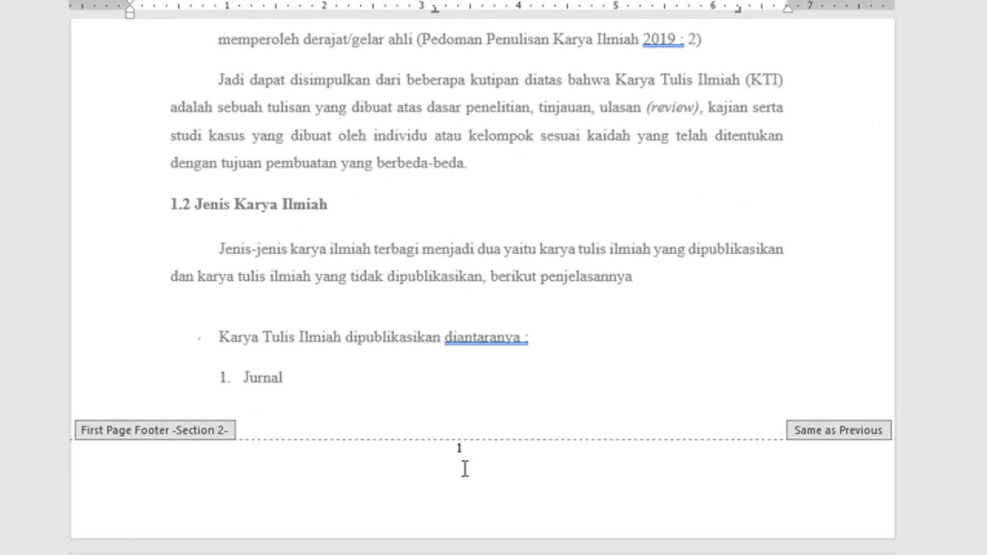
pyautogui.scroll(-4, 475, 436)
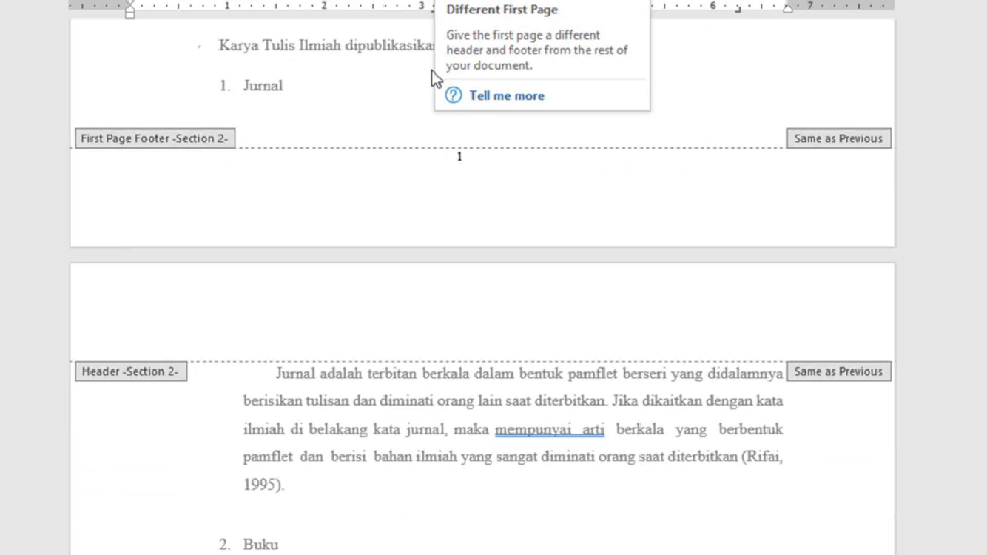
pyautogui.click(412, 282)
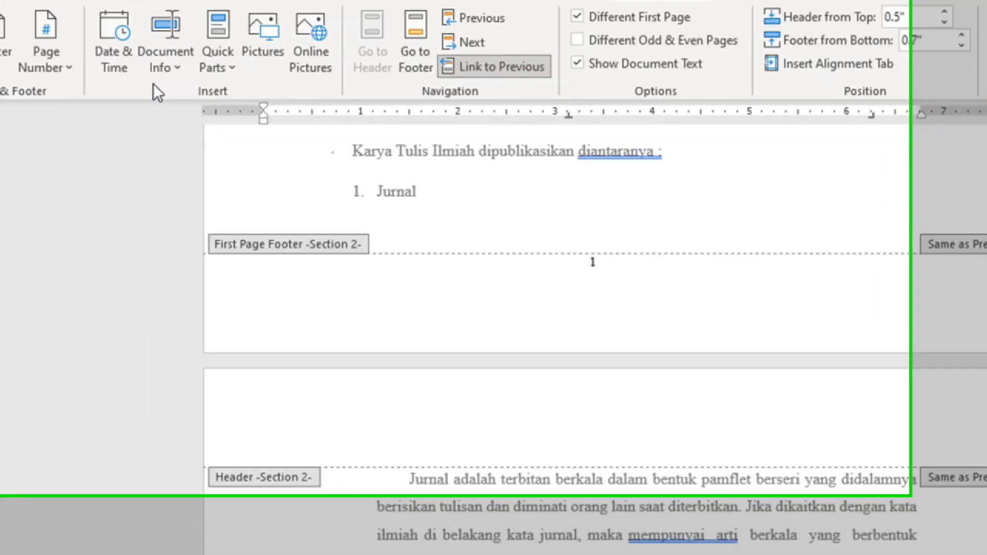
# Step: Add a Plain Number 3 top-right page number to the Section 2 header
pyautogui.click(55, 58)
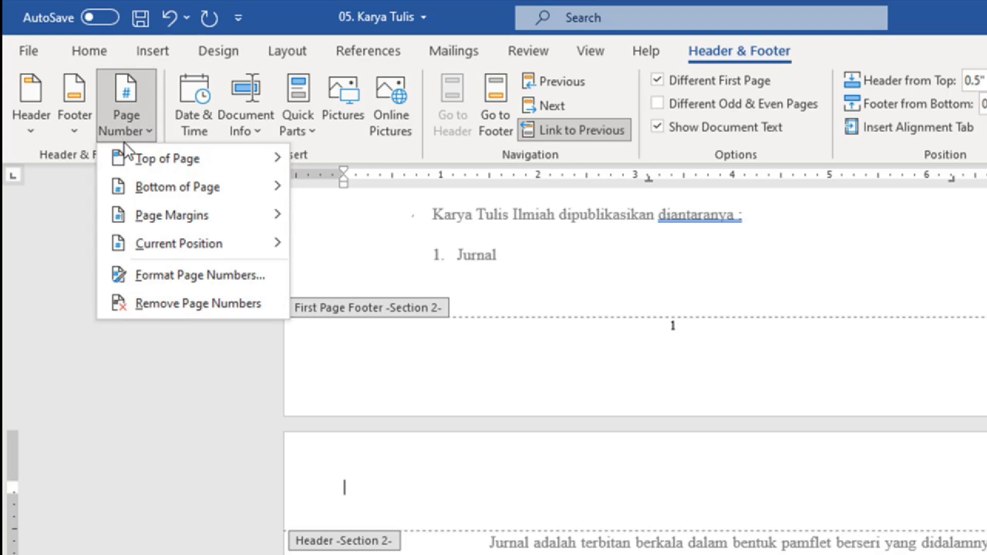
pyautogui.moveTo(205, 156)
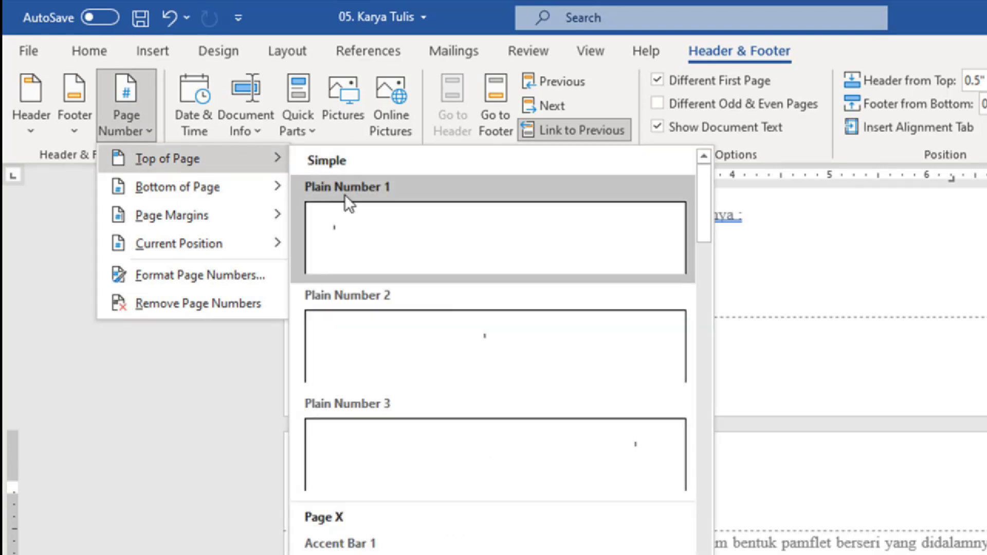
pyautogui.click(640, 449)
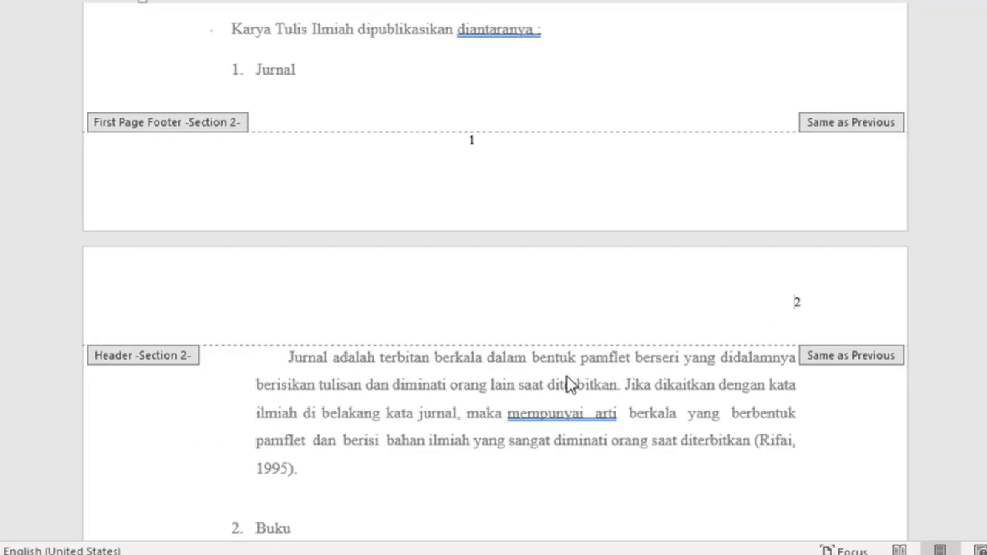
# Step: Delete the duplicate page number 2 from the Section 2 footer and check the headers
pyautogui.scroll(-15, 562, 361)
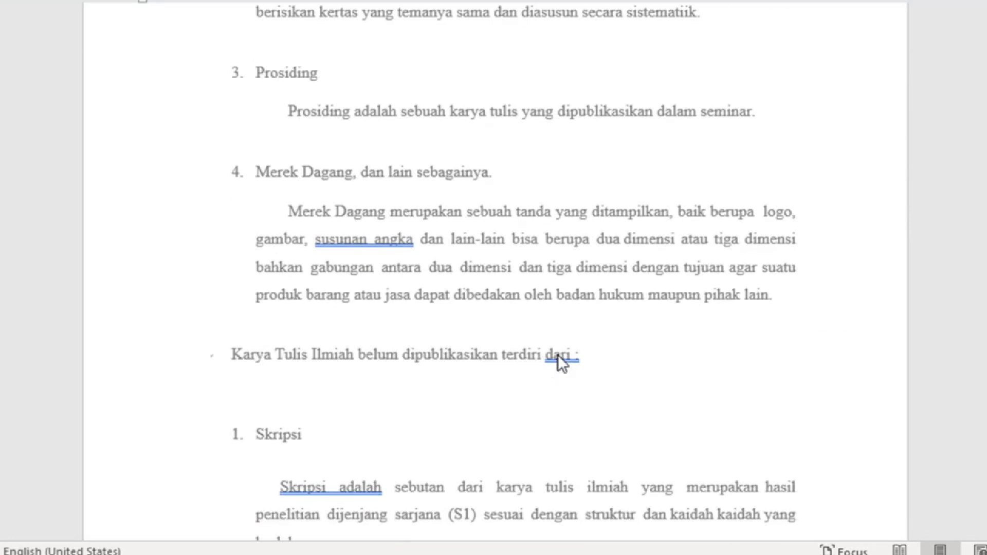
pyautogui.scroll(-1, 557, 356)
pyautogui.click(485, 369)
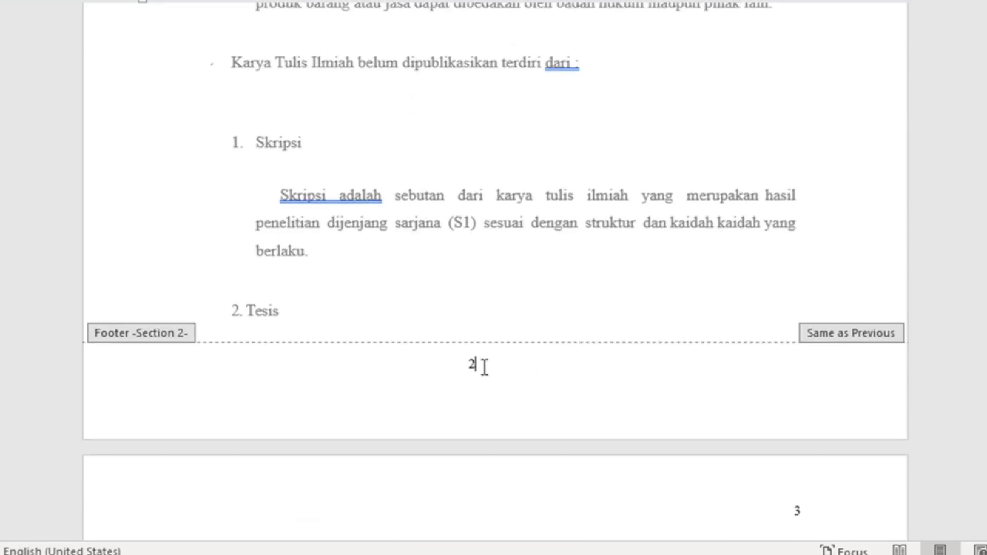
pyautogui.press('BackSpace')
pyautogui.press('BackSpace')
pyautogui.scroll(10, 535, 298)
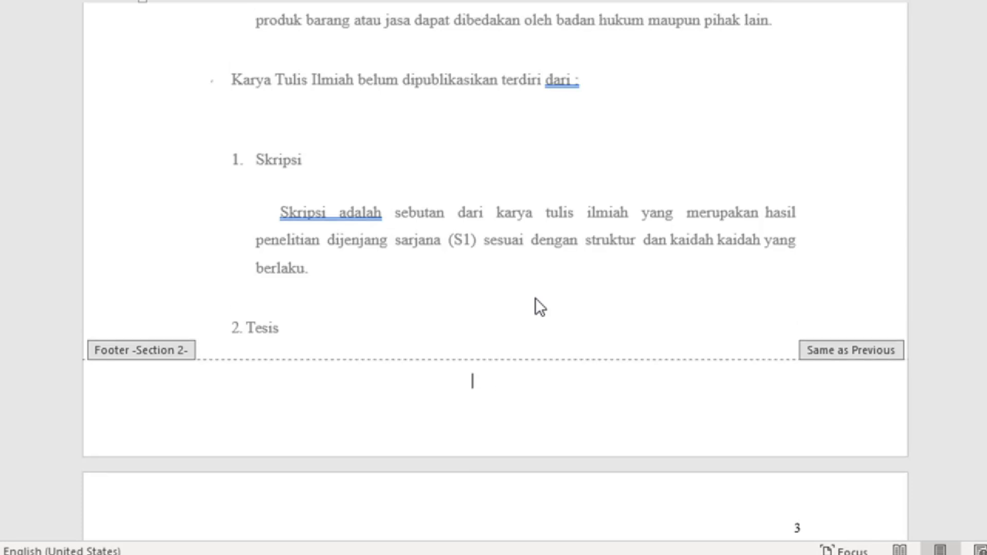
pyautogui.scroll(3, 536, 293)
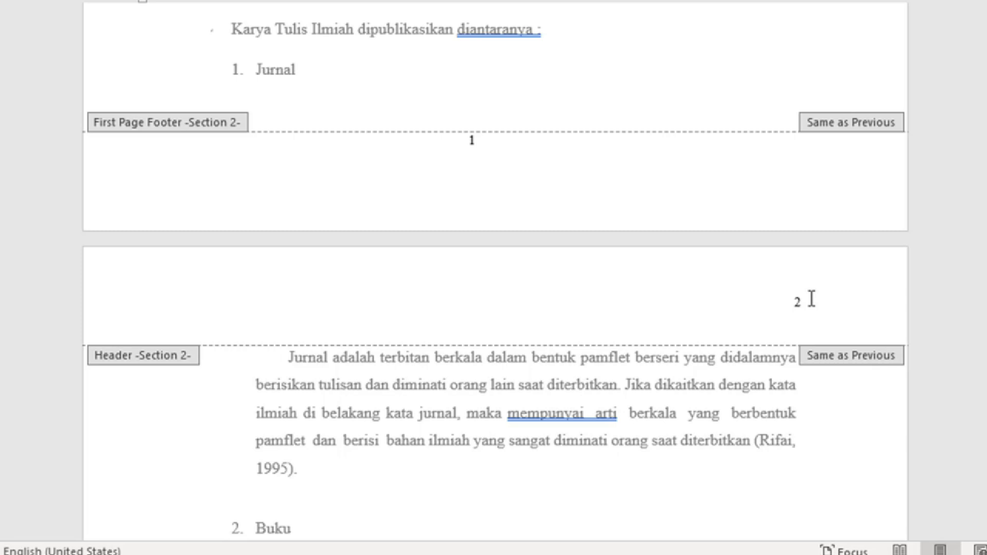
pyautogui.scroll(-13, 679, 332)
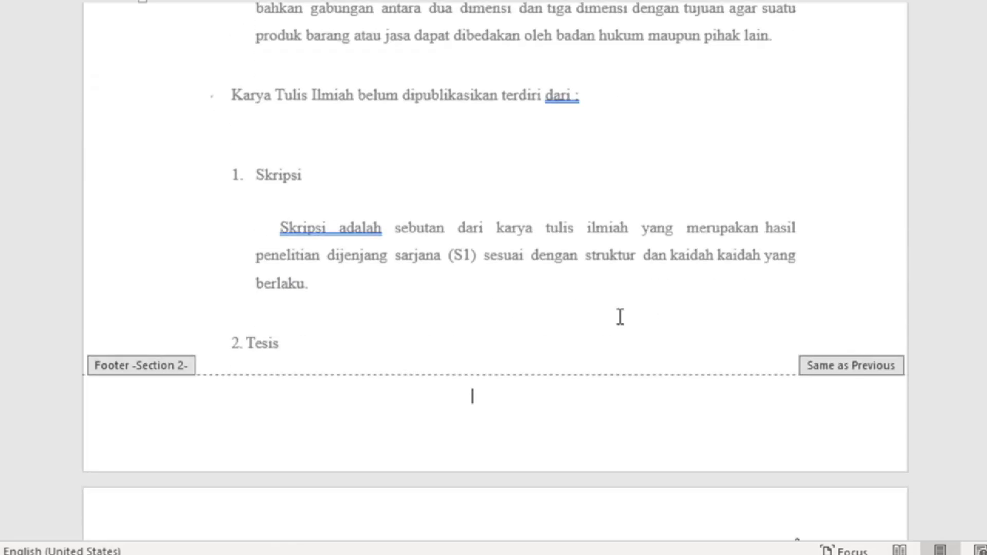
pyautogui.scroll(-3, 612, 329)
pyautogui.scroll(-12, 756, 326)
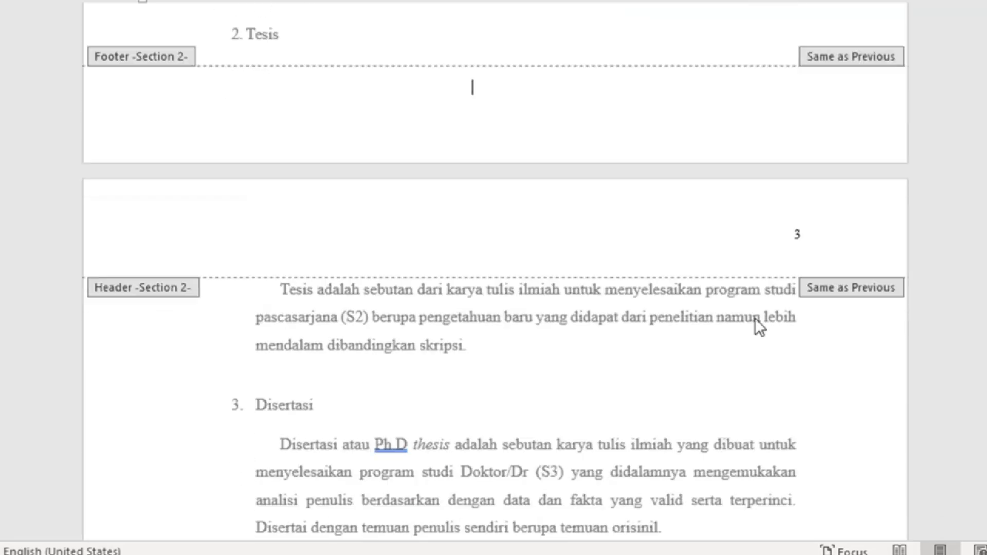
pyautogui.scroll(-4, 577, 329)
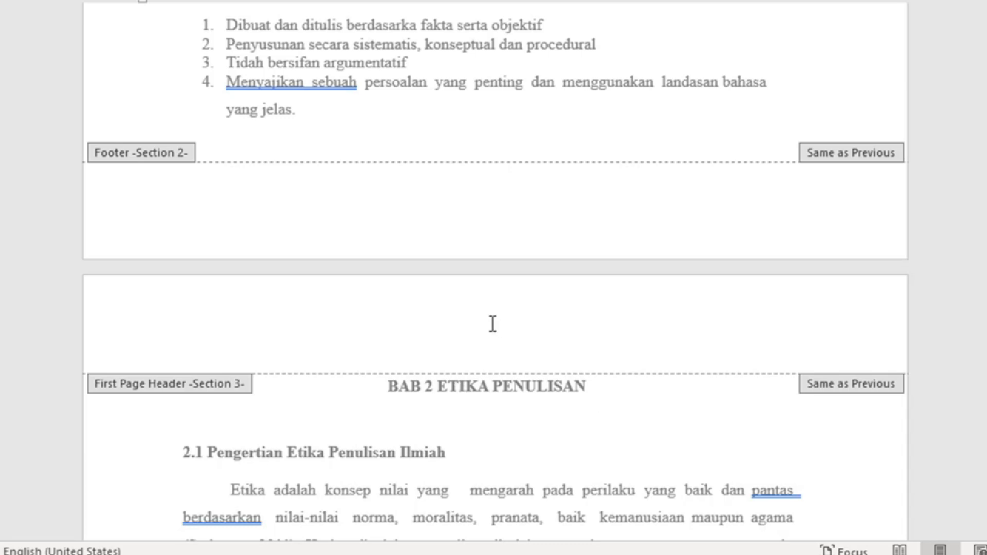
# Step: Start the BAB 2 section's page numbering at 4, so its first footer reads 4
pyautogui.scroll(-1, 493, 345)
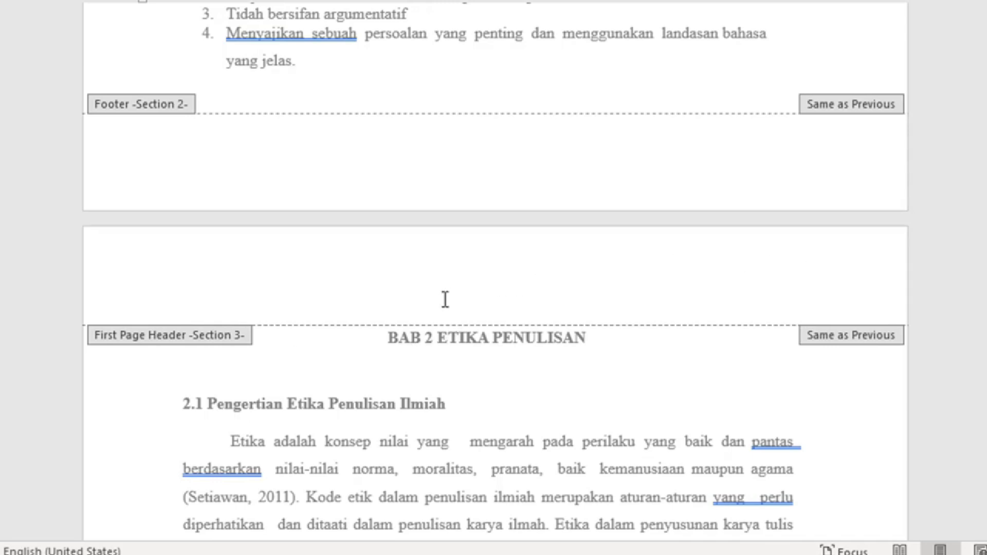
pyautogui.scroll(-8, 443, 300)
pyautogui.scroll(-10, 441, 301)
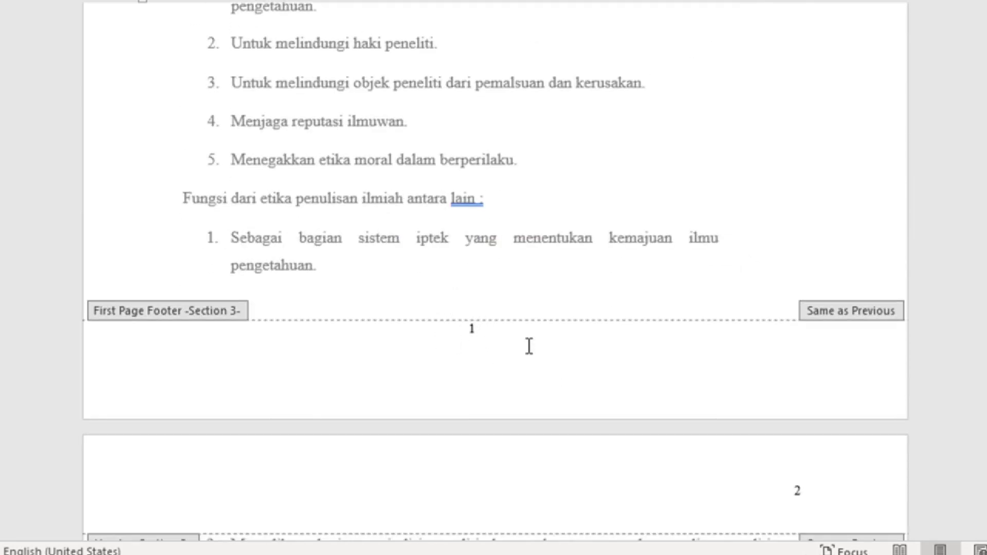
pyautogui.scroll(17, 529, 346)
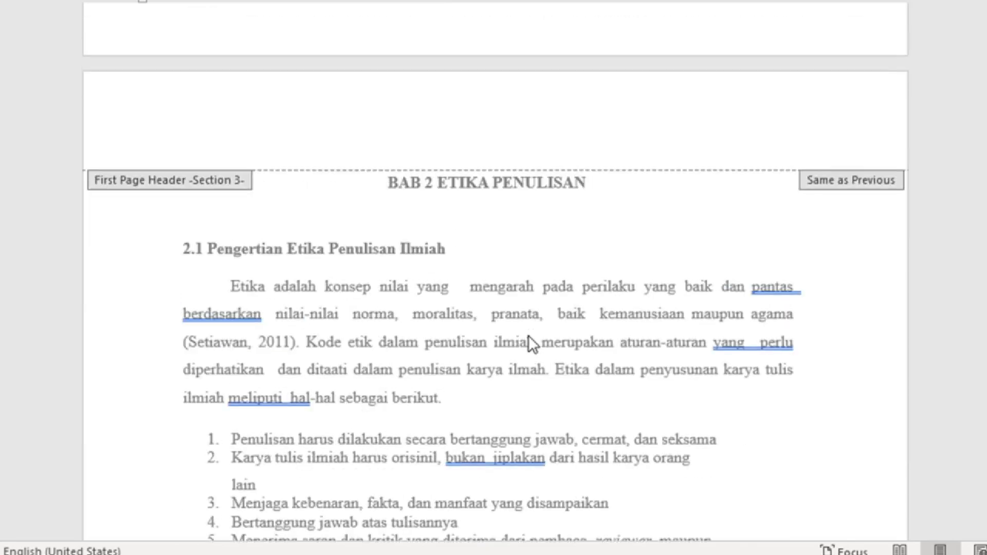
pyautogui.scroll(5, 530, 335)
pyautogui.scroll(-2, 531, 334)
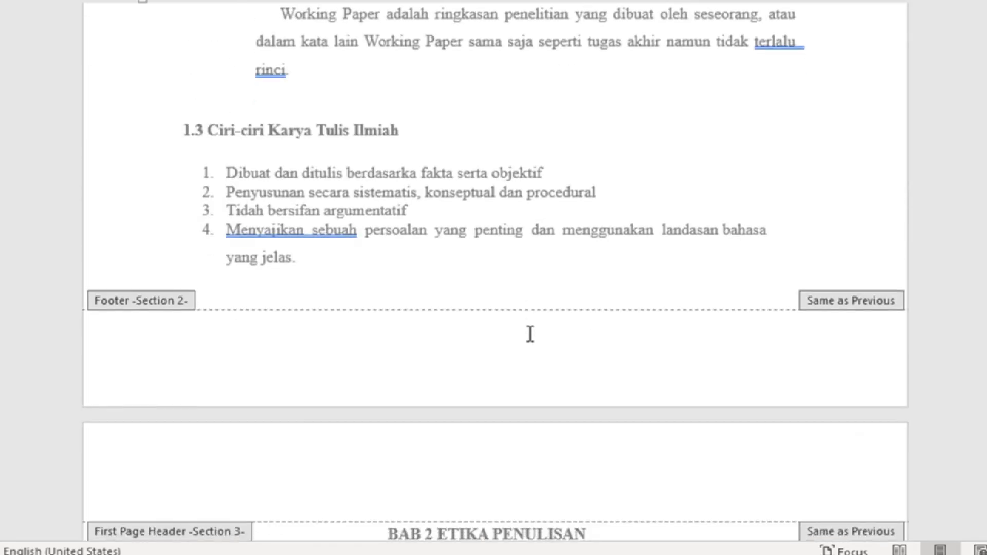
pyautogui.scroll(-1, 532, 334)
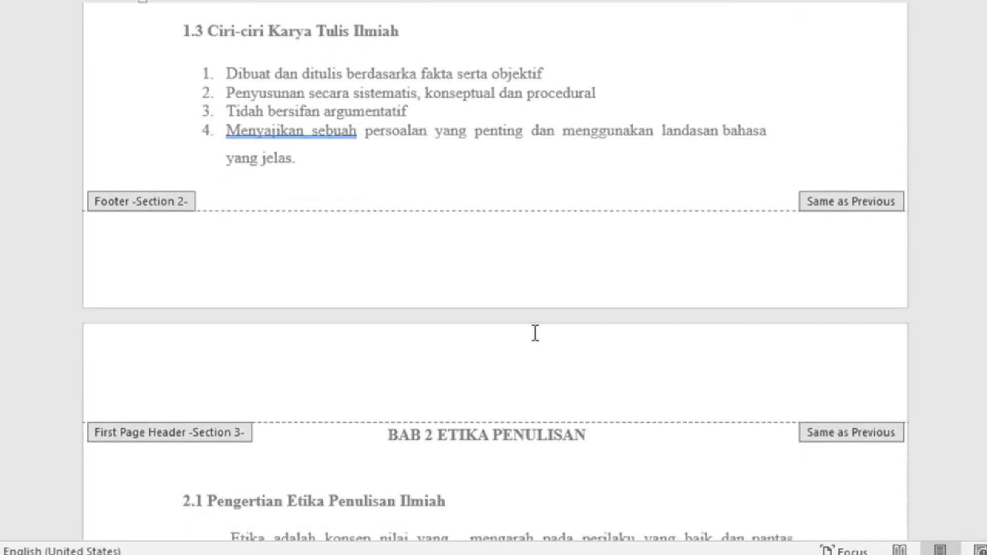
pyautogui.scroll(14, 535, 333)
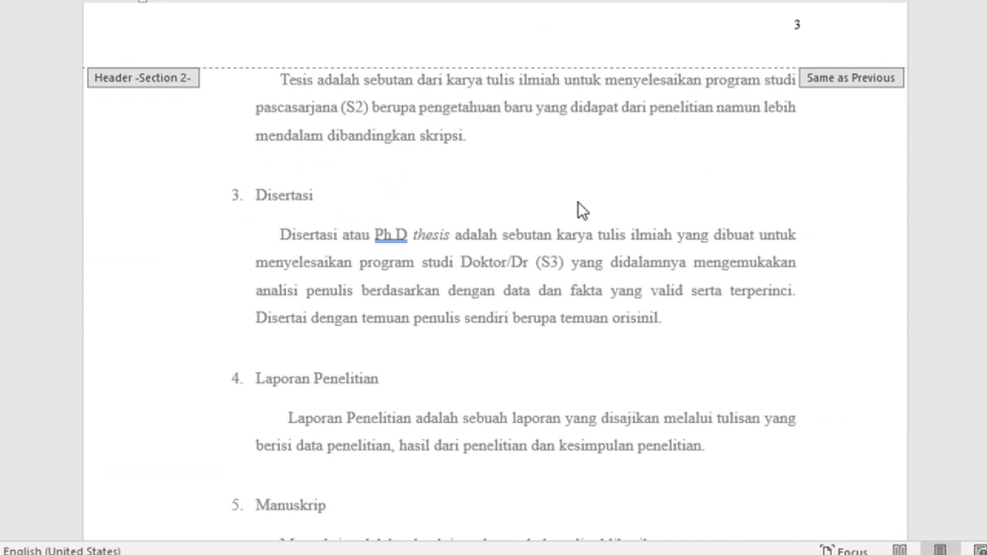
pyautogui.scroll(-9, 578, 201)
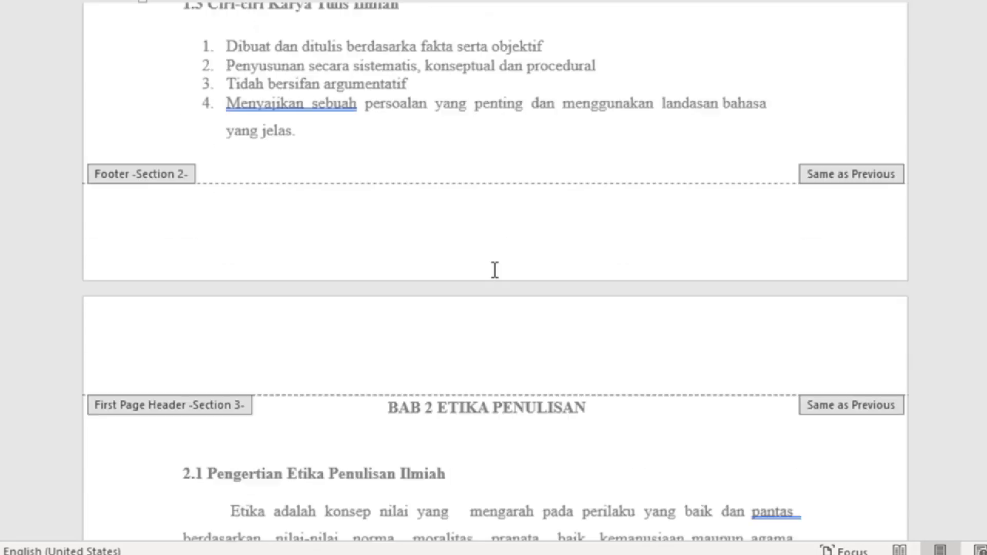
pyautogui.scroll(-2, 495, 270)
pyautogui.scroll(-9, 465, 303)
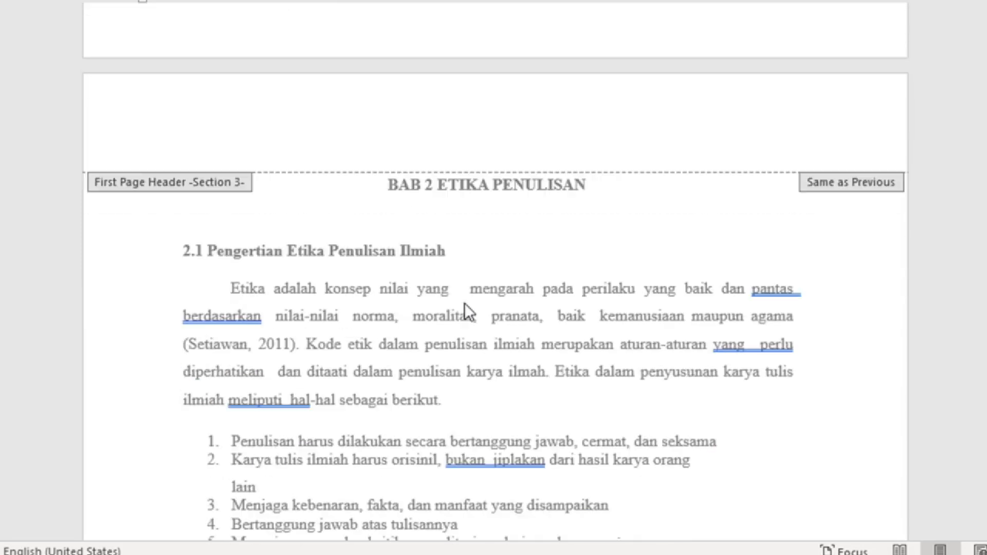
pyautogui.scroll(-5, 459, 310)
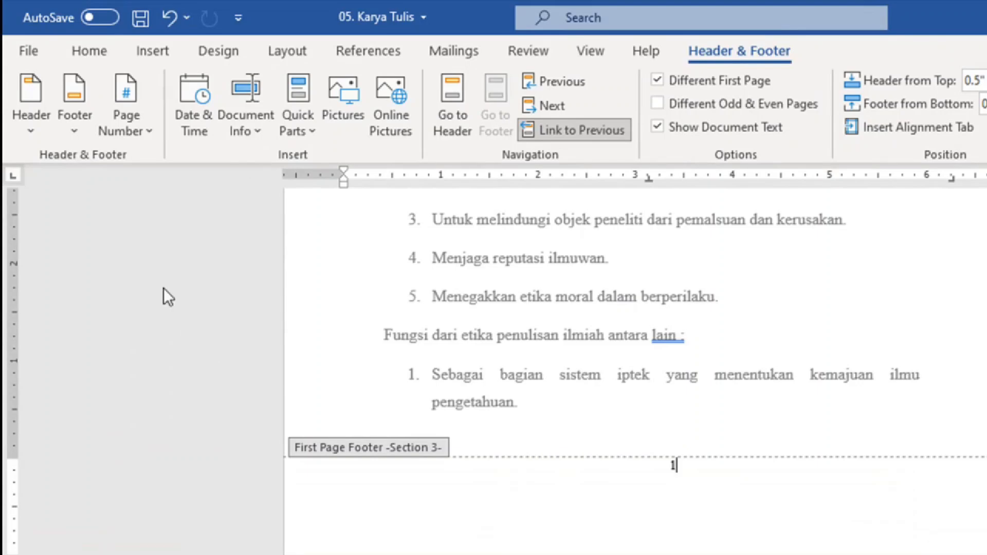
pyautogui.click(132, 128)
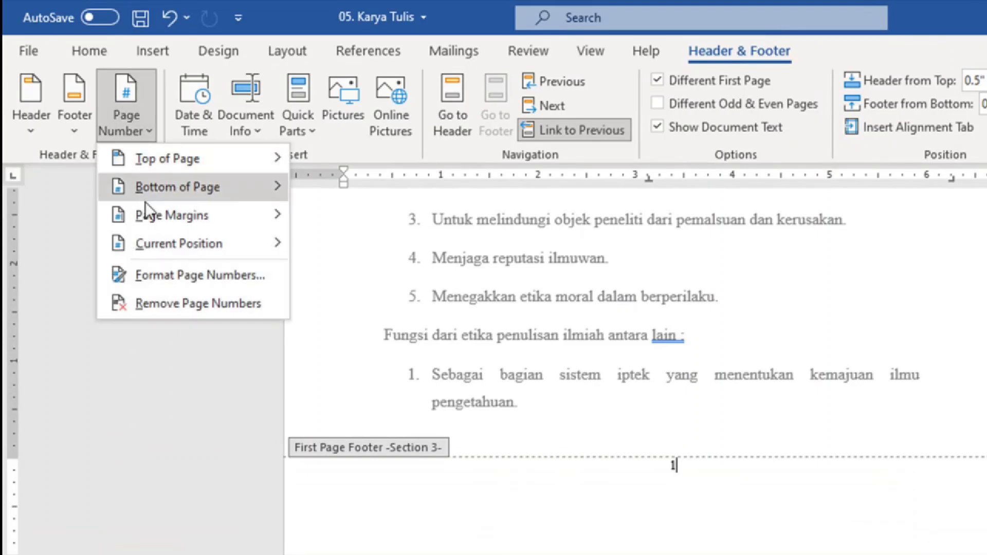
pyautogui.click(233, 273)
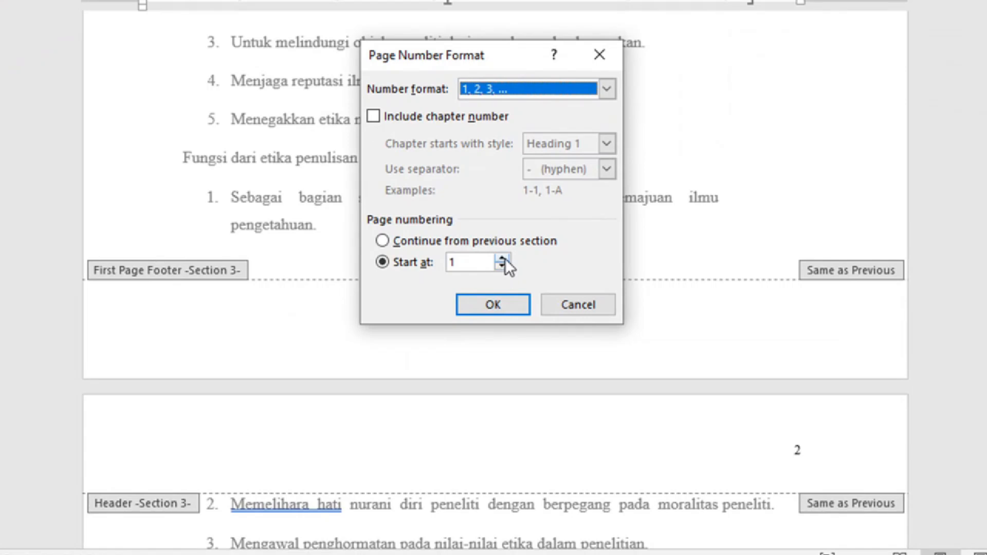
pyautogui.click(702, 434)
pyautogui.click(702, 434)
pyautogui.click(505, 258)
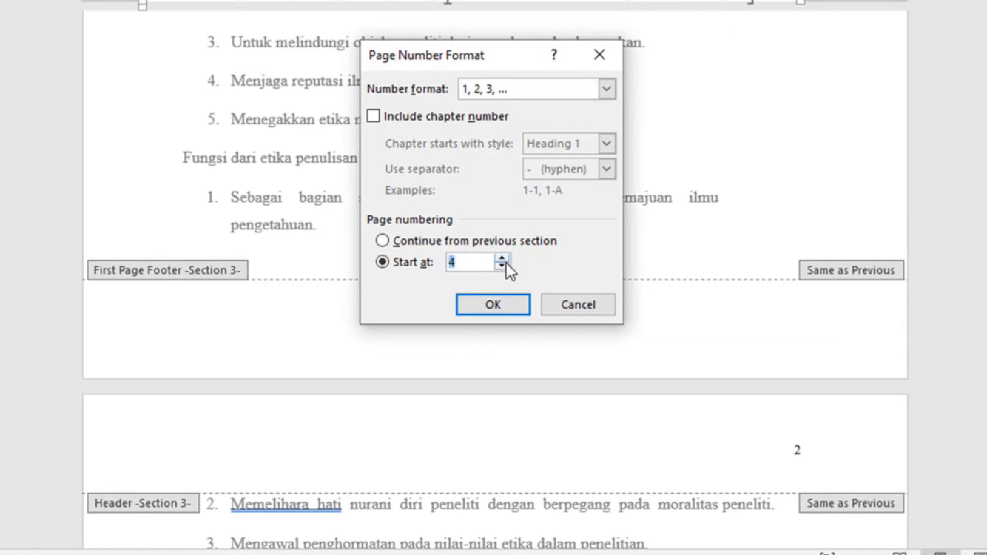
pyautogui.click(503, 304)
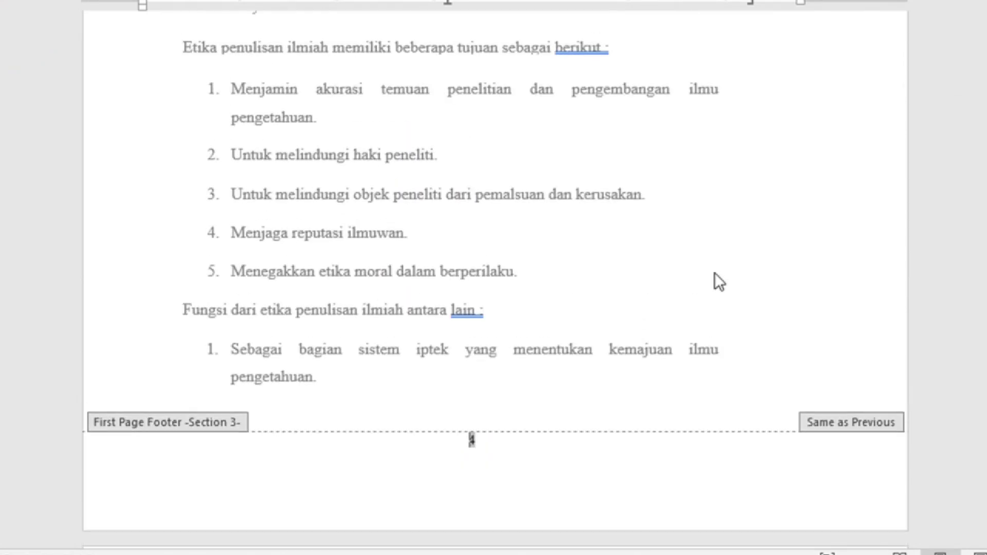
pyautogui.click(506, 442)
pyautogui.scroll(-4, 646, 335)
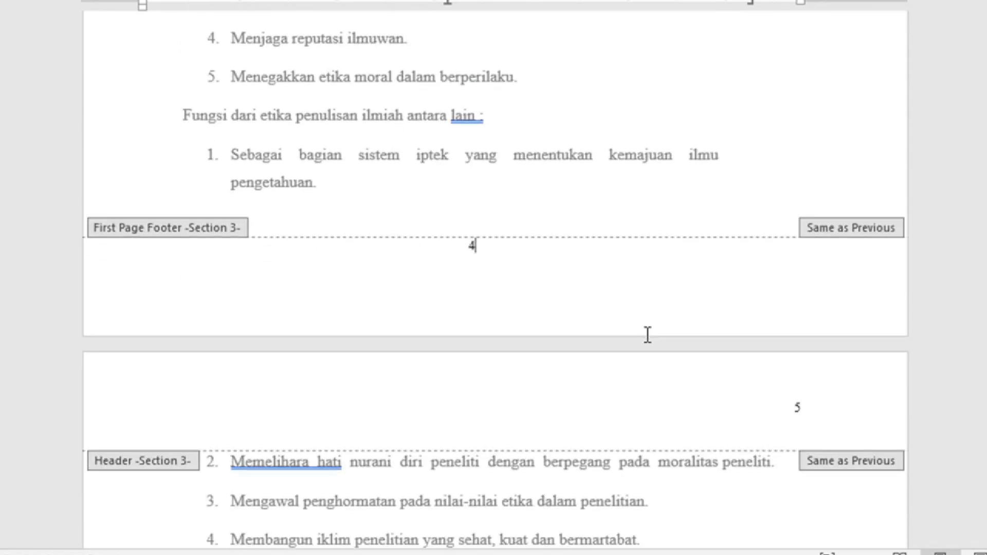
pyautogui.scroll(14, 630, 295)
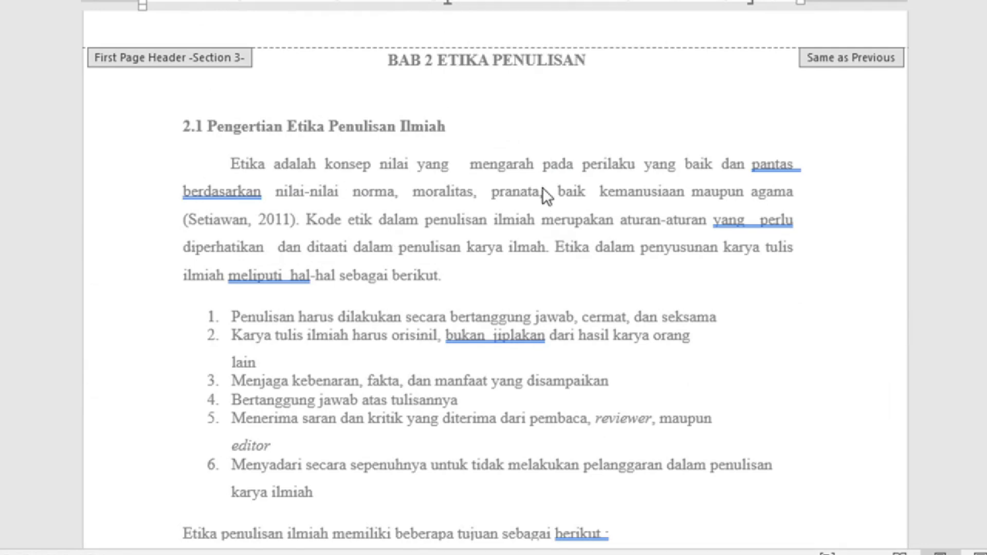
pyautogui.scroll(-16, 541, 187)
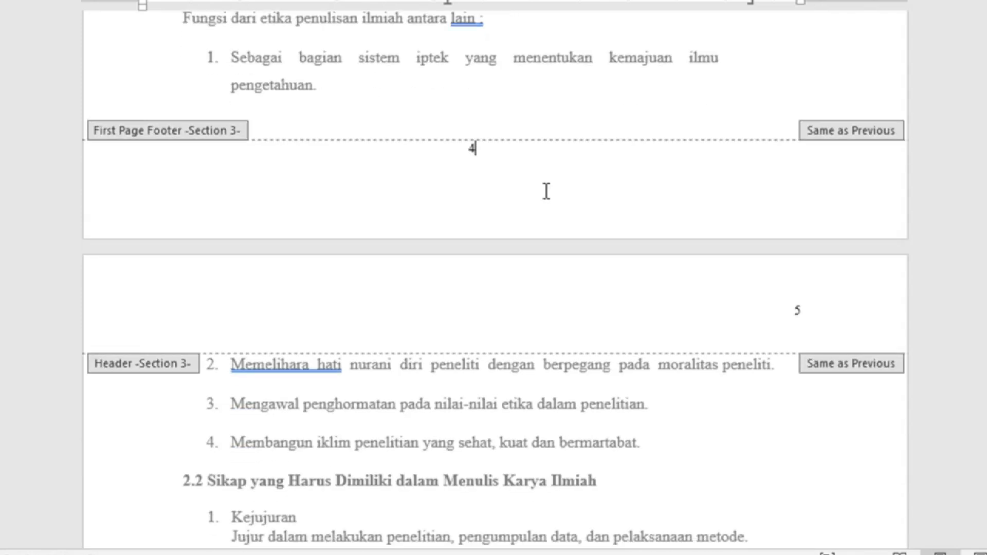
pyautogui.scroll(-3, 547, 194)
pyautogui.scroll(2, 514, 143)
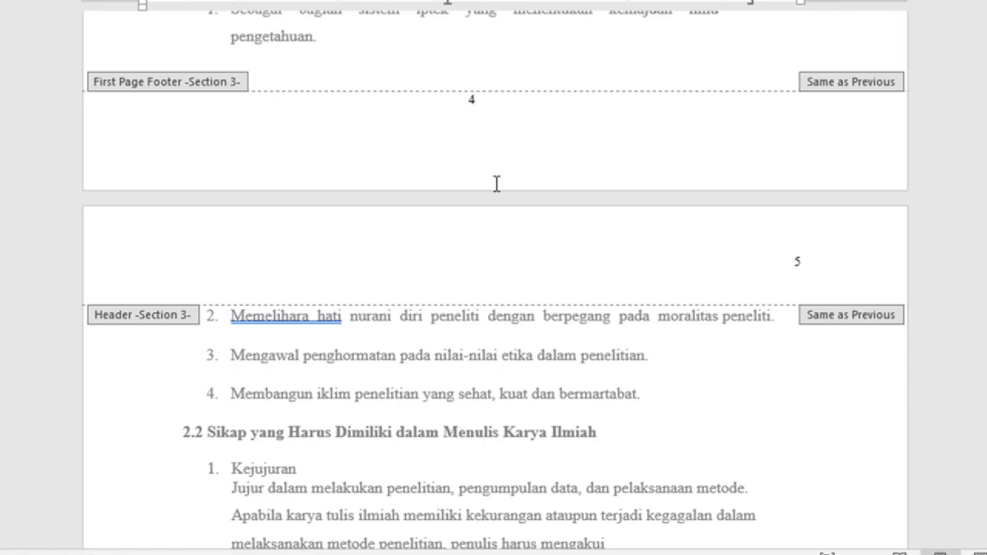
pyautogui.scroll(-10, 674, 293)
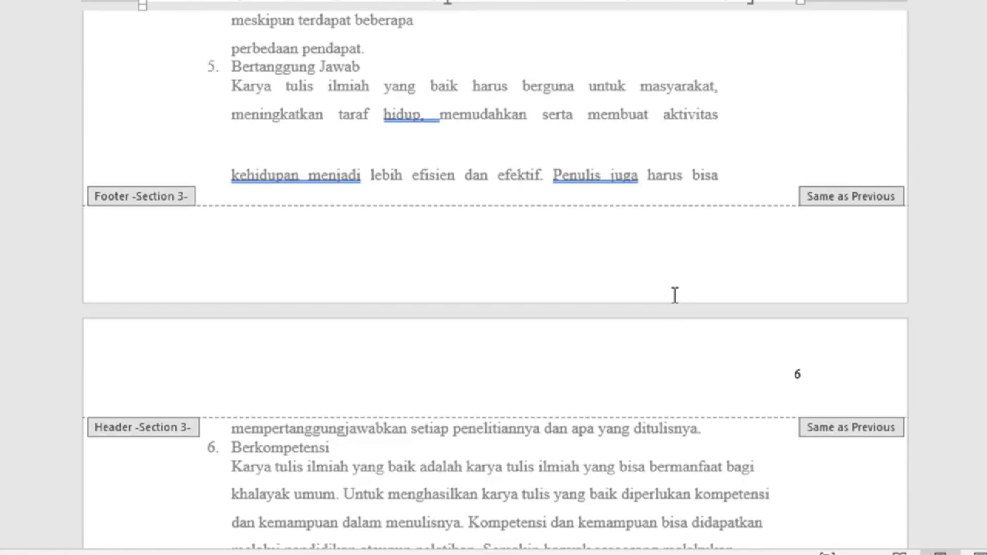
pyautogui.scroll(-3, 699, 309)
pyautogui.scroll(-10, 790, 198)
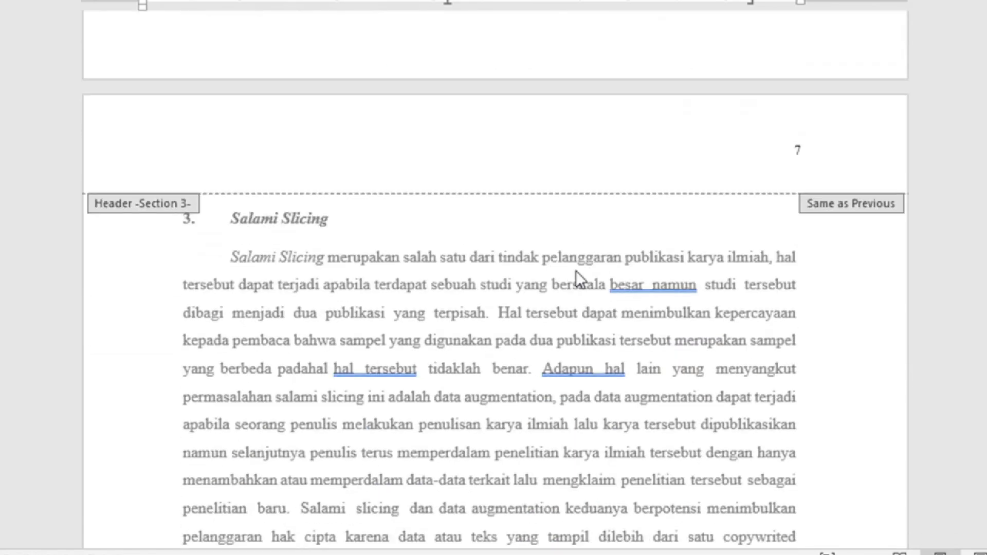
pyautogui.scroll(-8, 775, 141)
pyautogui.scroll(-2, 591, 241)
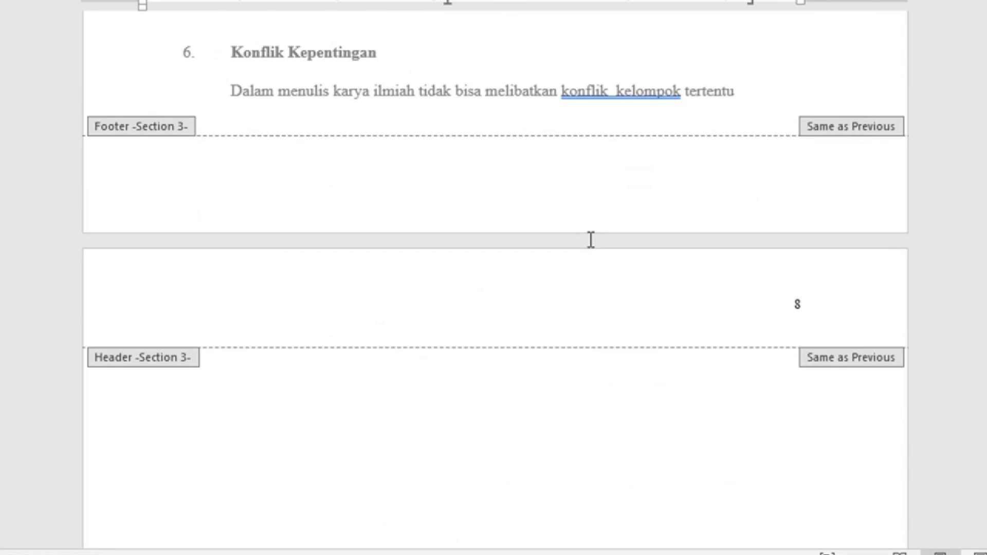
pyautogui.scroll(-10, 791, 216)
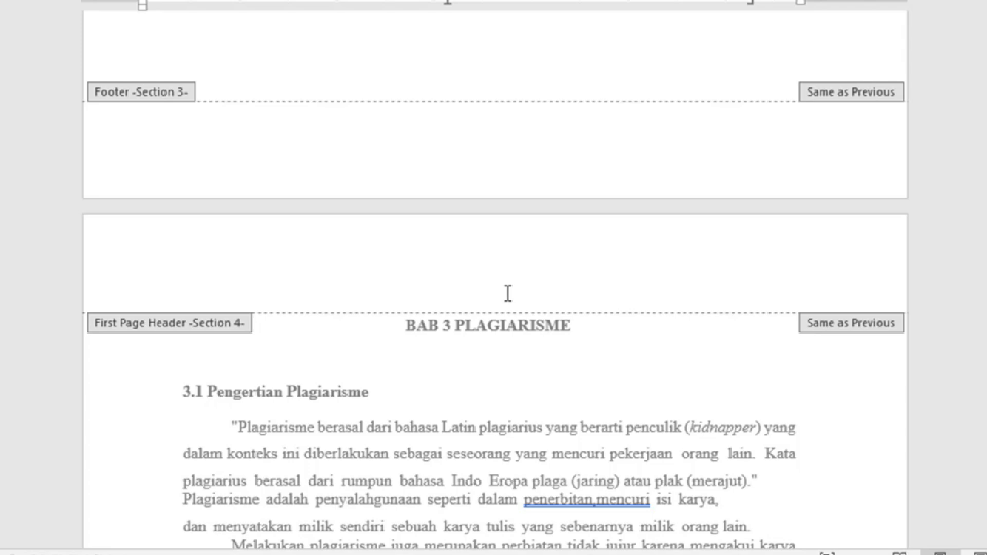
pyautogui.scroll(-12, 508, 293)
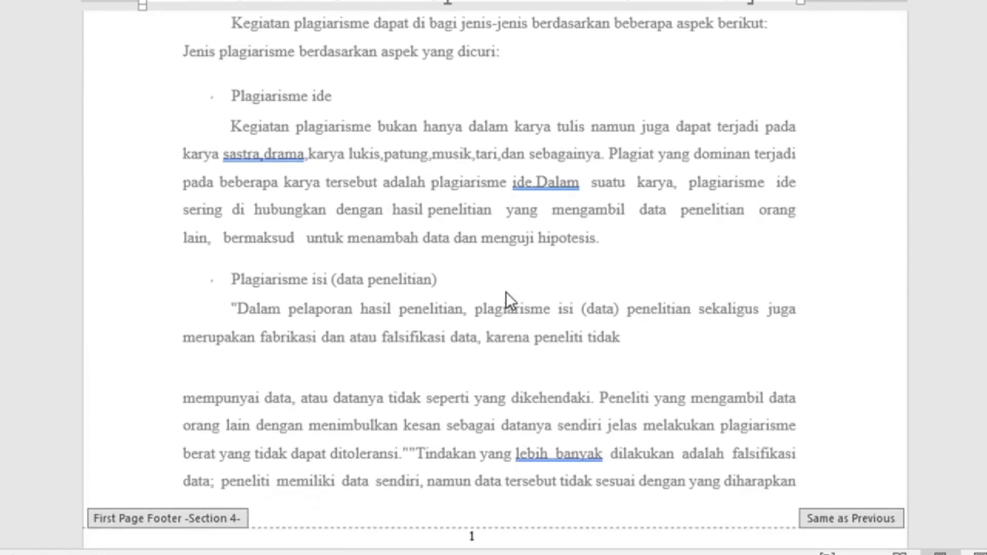
pyautogui.scroll(-5, 506, 292)
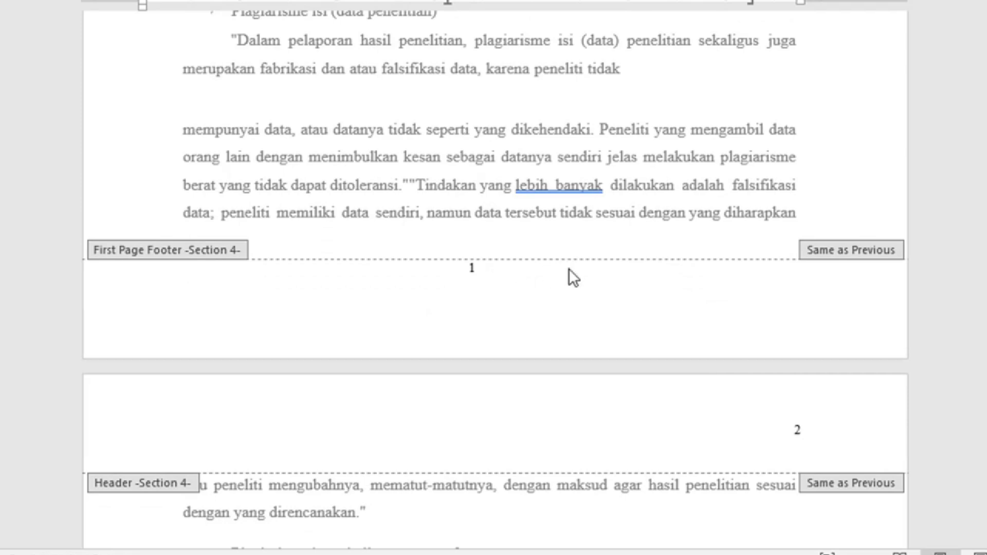
pyautogui.scroll(15, 569, 268)
pyautogui.scroll(15, 577, 265)
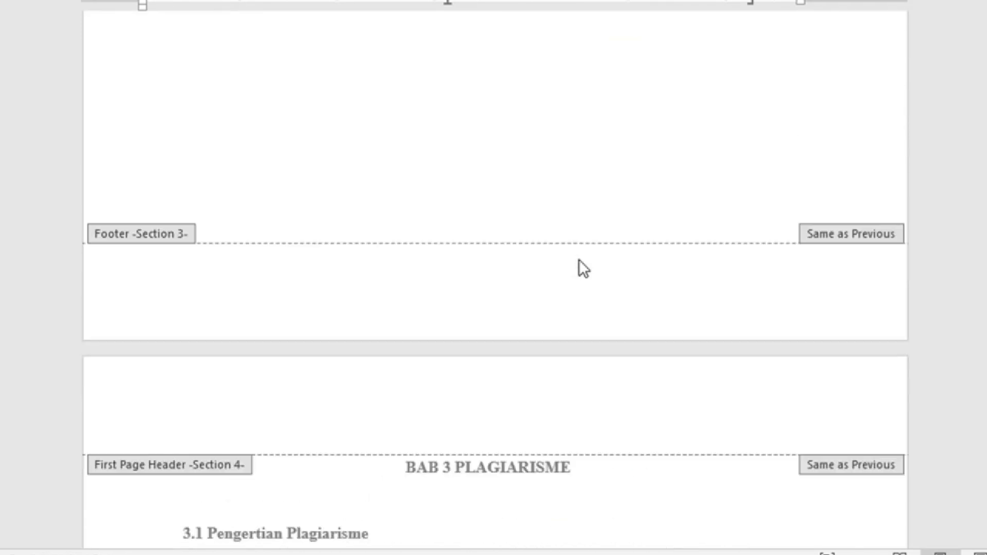
pyautogui.scroll(1, 584, 250)
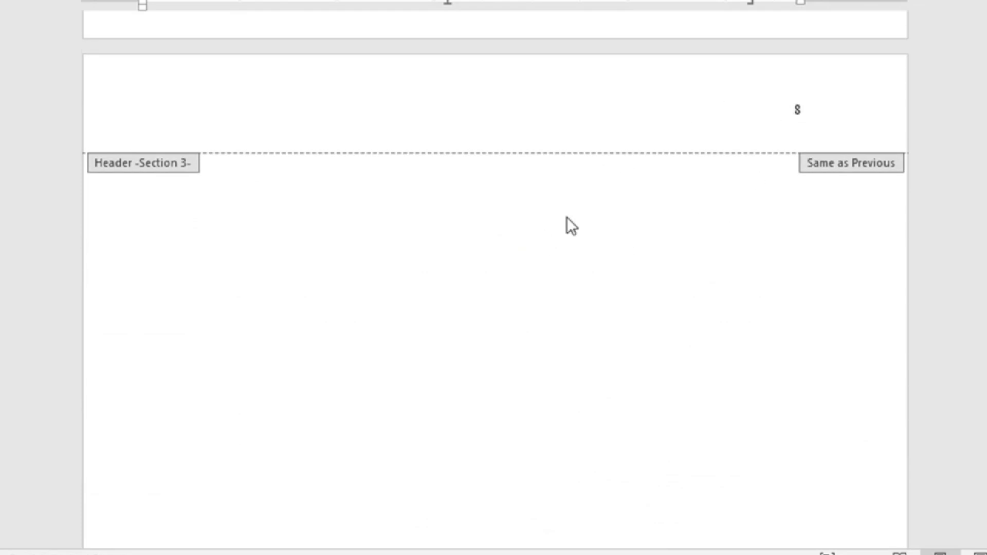
pyautogui.scroll(-5, 555, 263)
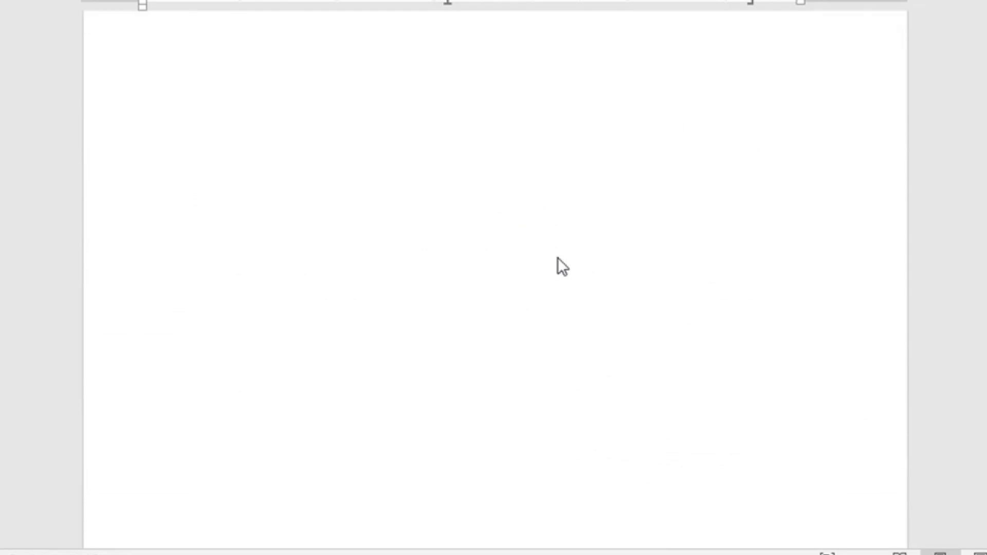
pyautogui.scroll(5, 557, 257)
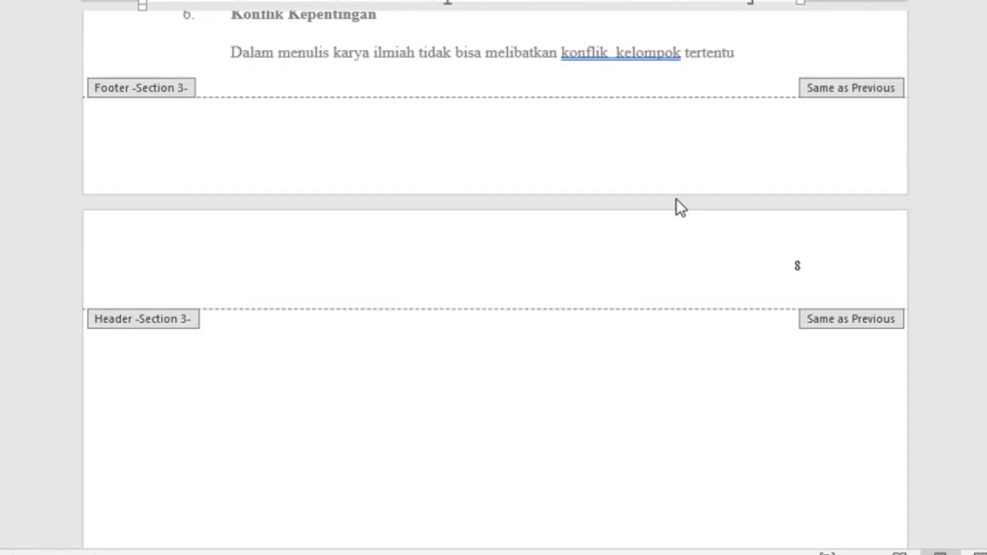
pyautogui.scroll(15, 679, 180)
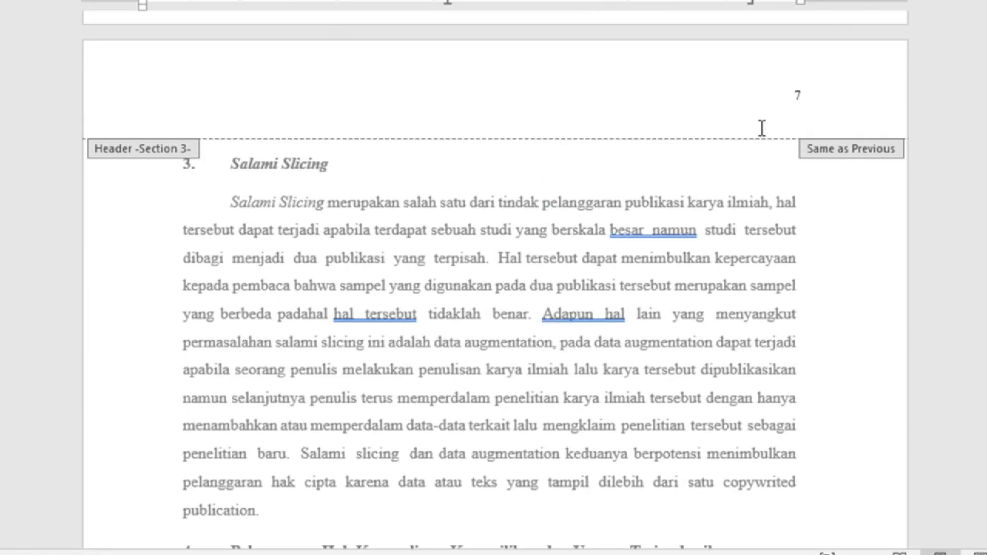
pyautogui.scroll(-15, 522, 260)
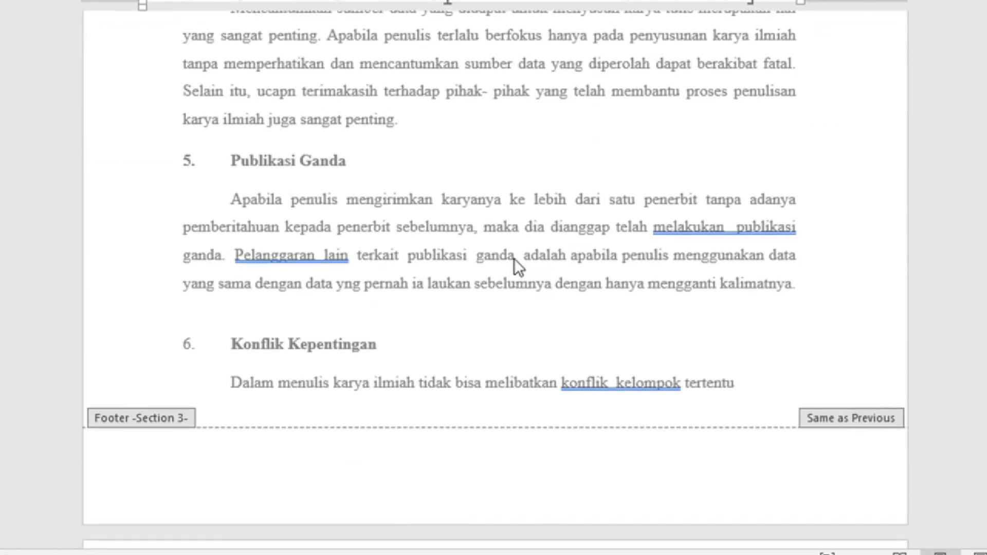
pyautogui.scroll(-15, 502, 267)
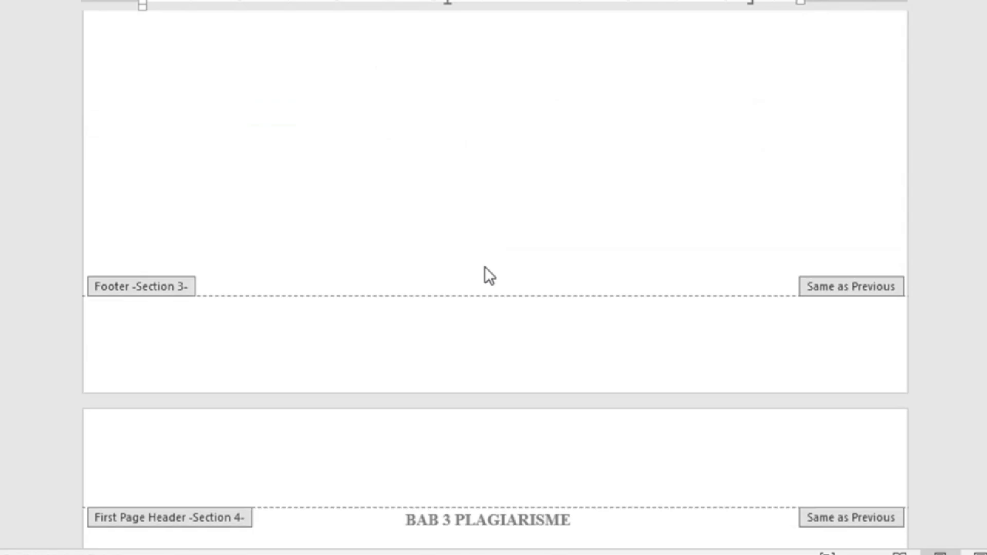
pyautogui.scroll(-15, 489, 248)
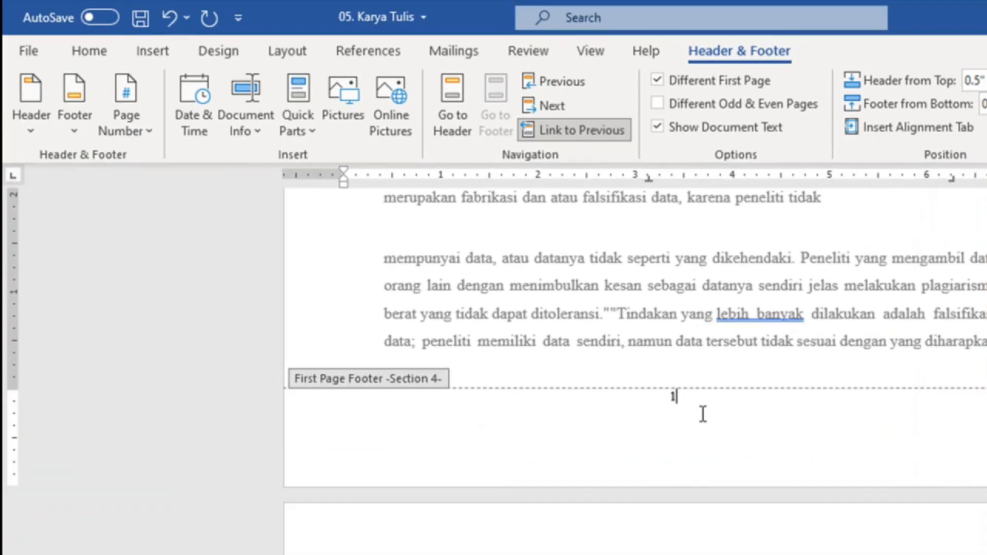
# Step: Set BAB 3's starting page number to 8, so its pages read 8 and 9
pyautogui.click(137, 128)
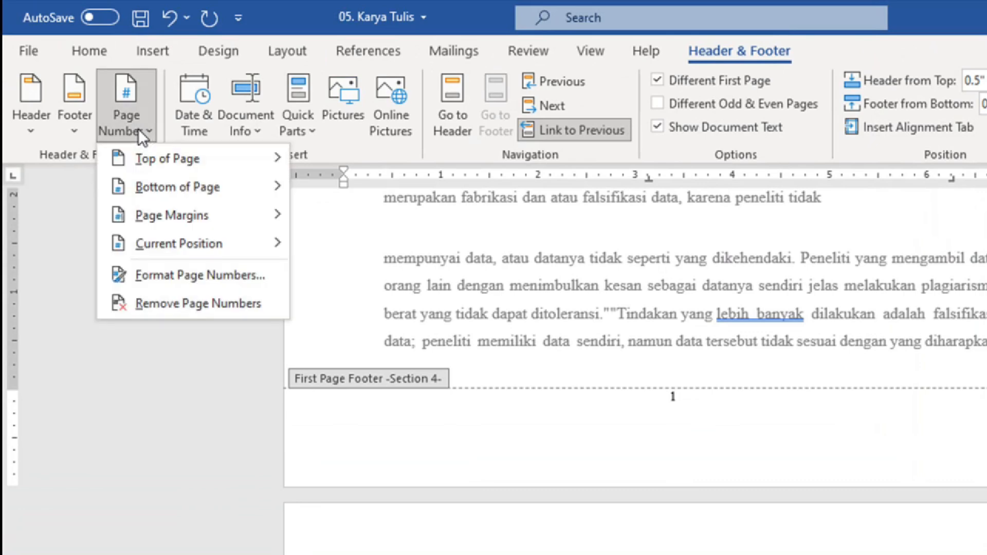
pyautogui.click(225, 274)
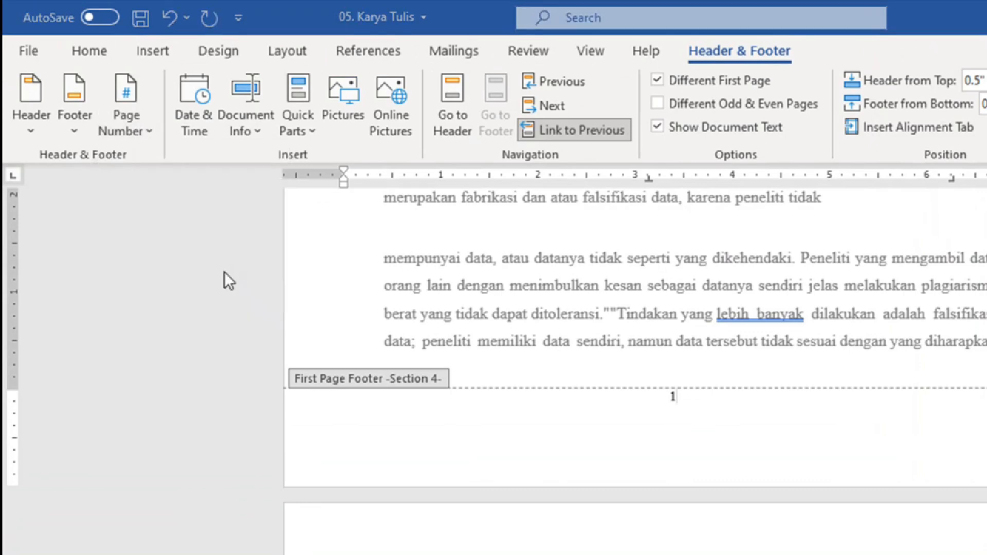
pyautogui.click(702, 435)
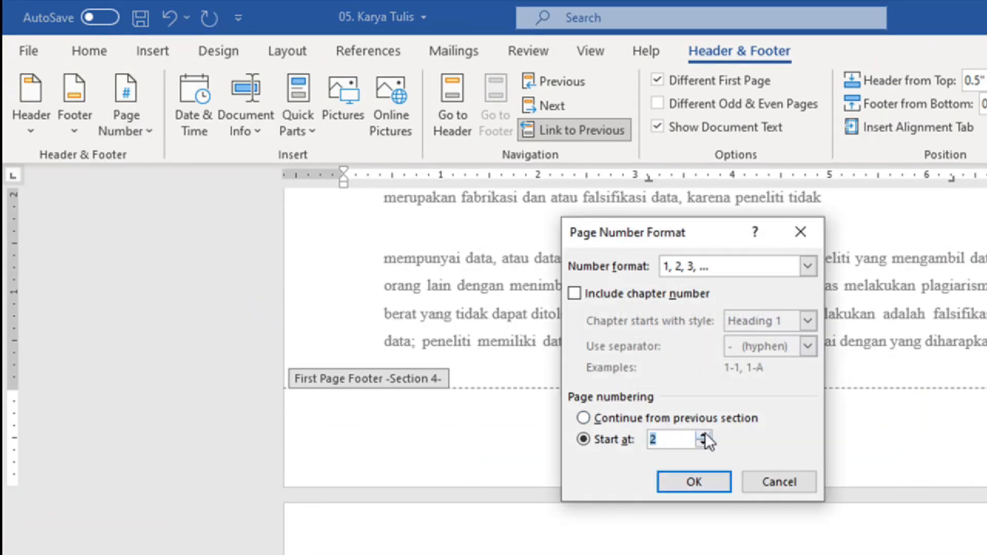
pyautogui.click(703, 435)
pyautogui.click(702, 435)
pyautogui.click(703, 435)
pyautogui.click(588, 330)
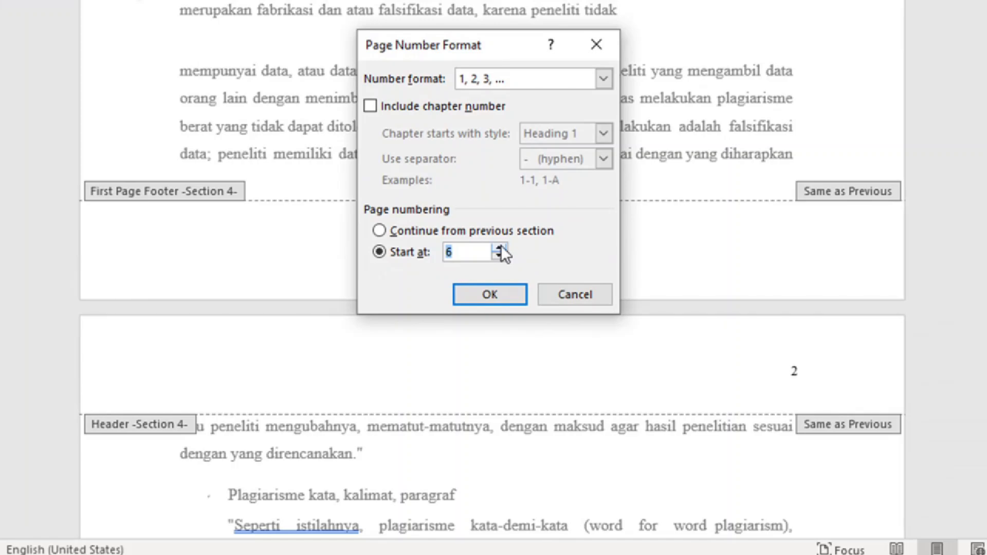
pyautogui.click(489, 298)
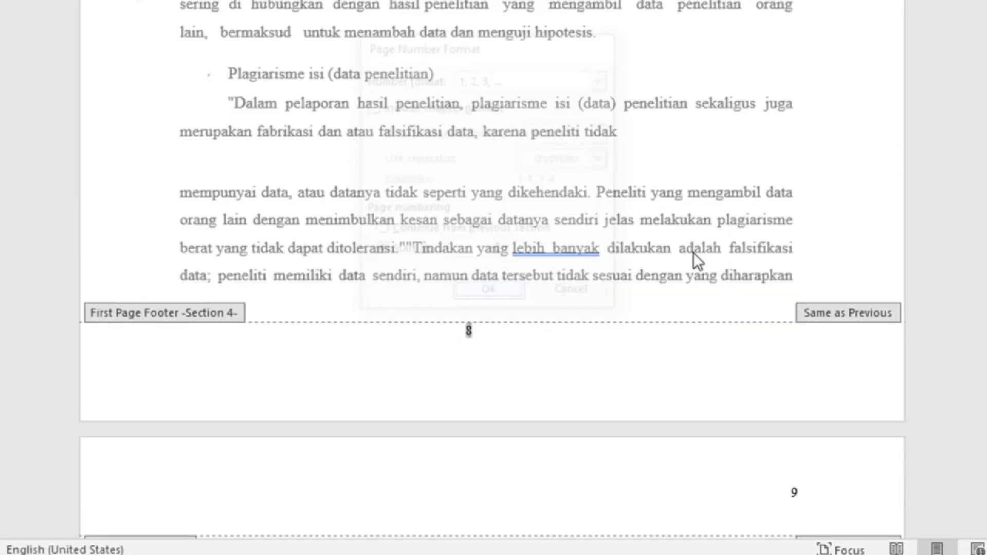
pyautogui.click(548, 461)
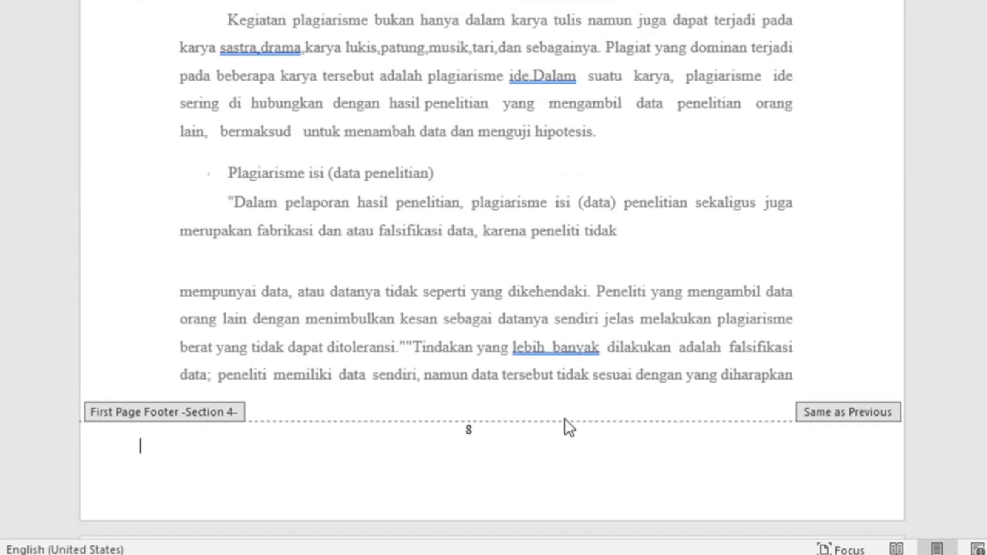
# Step: Exit header and footer editing with Esc and return to the KARYA TULIS ILMIAH cover page
pyautogui.scroll(-3, 566, 419)
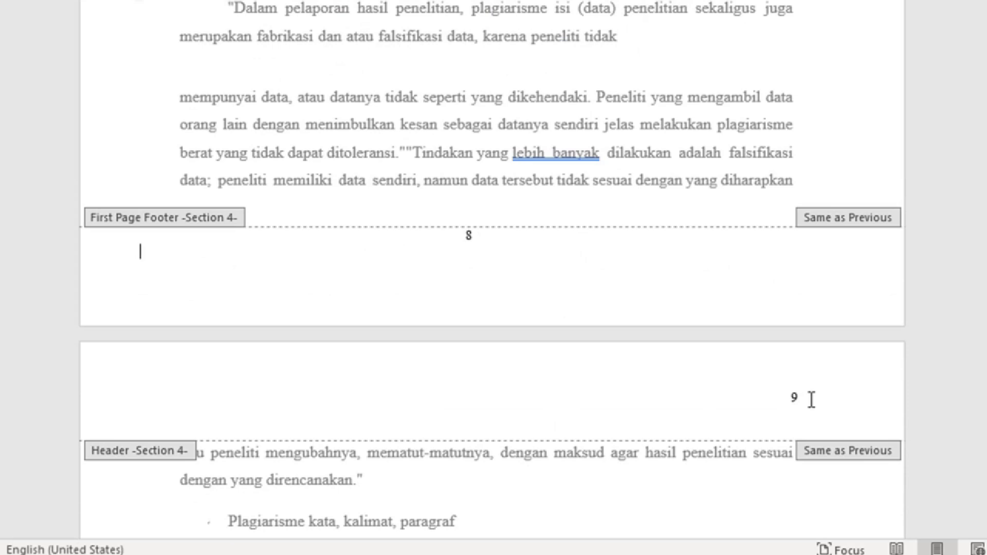
pyautogui.scroll(-4, 811, 399)
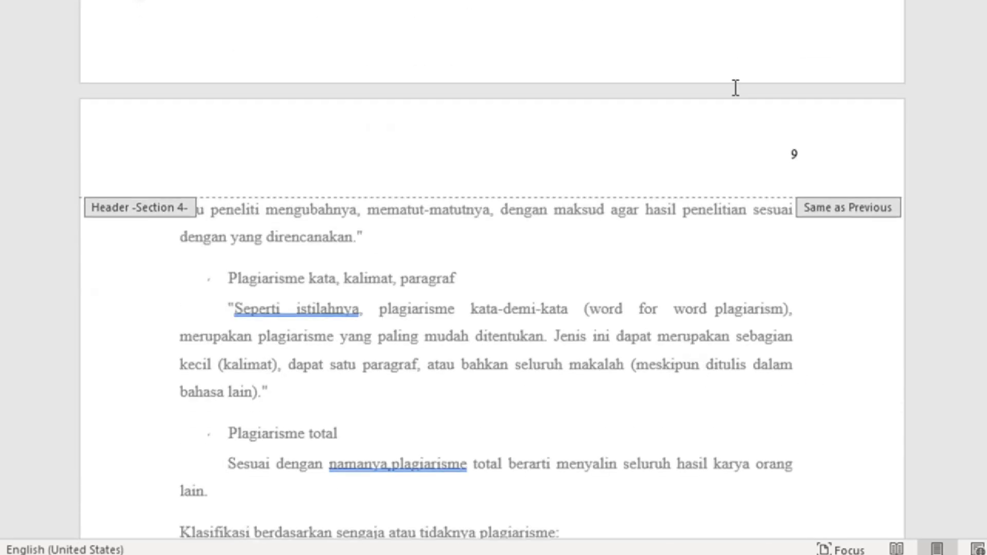
pyautogui.press('Escape')
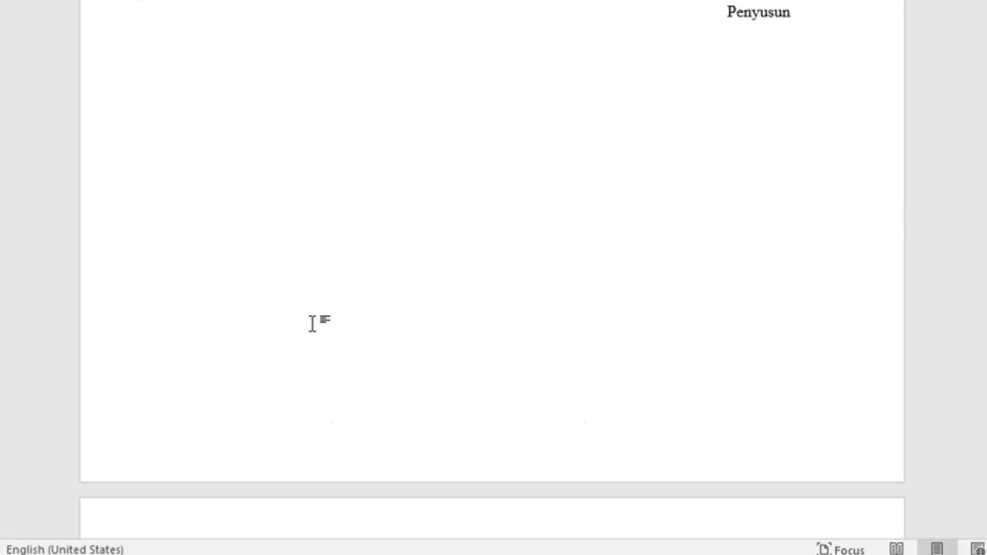
pyautogui.scroll(11, 360, 336)
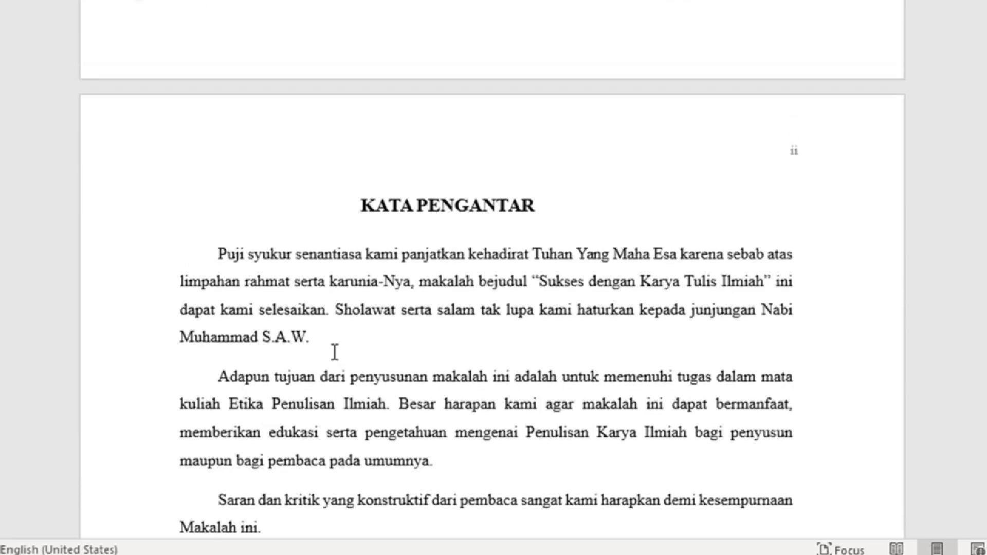
pyautogui.scroll(12, 343, 340)
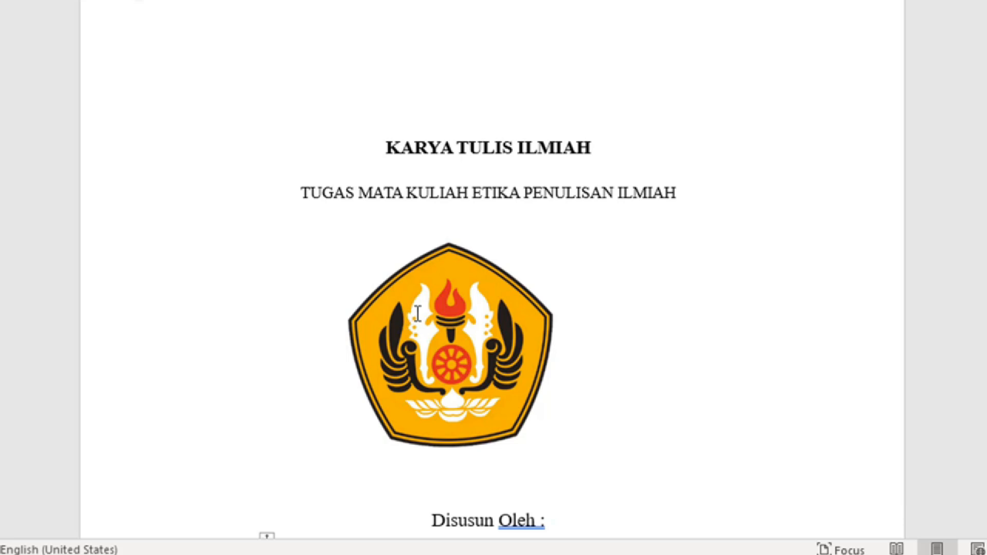
pyautogui.scroll(1, 478, 293)
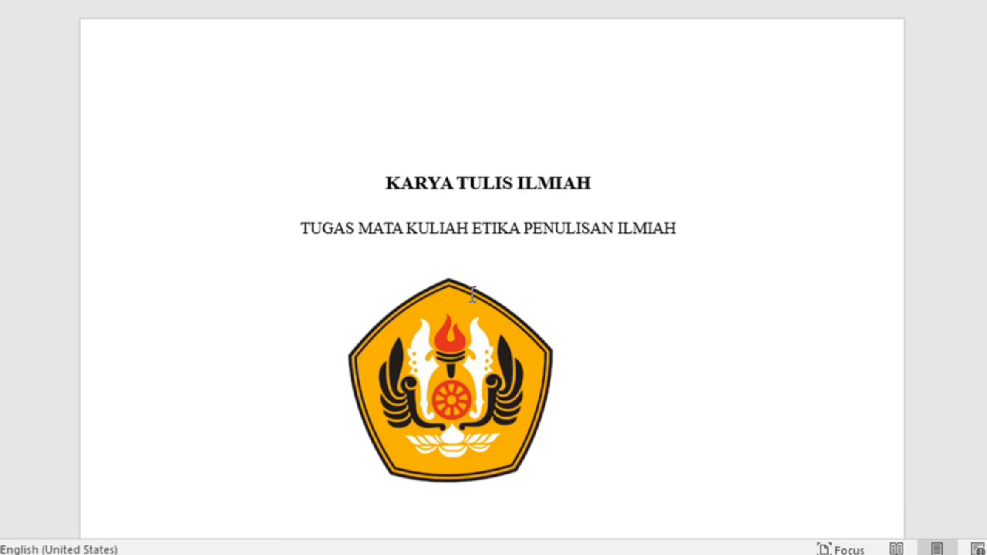